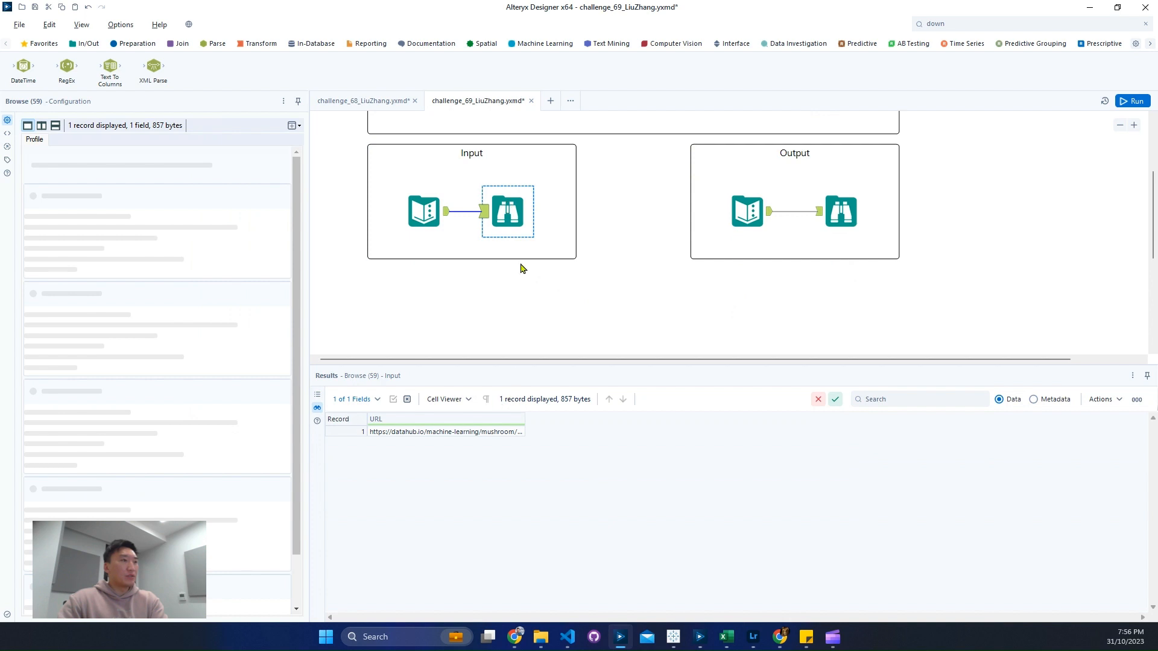
Step: Copy the URL value from the input data and open it in a new Chrome tab to download the mushroom CSV
right_click(478, 432)
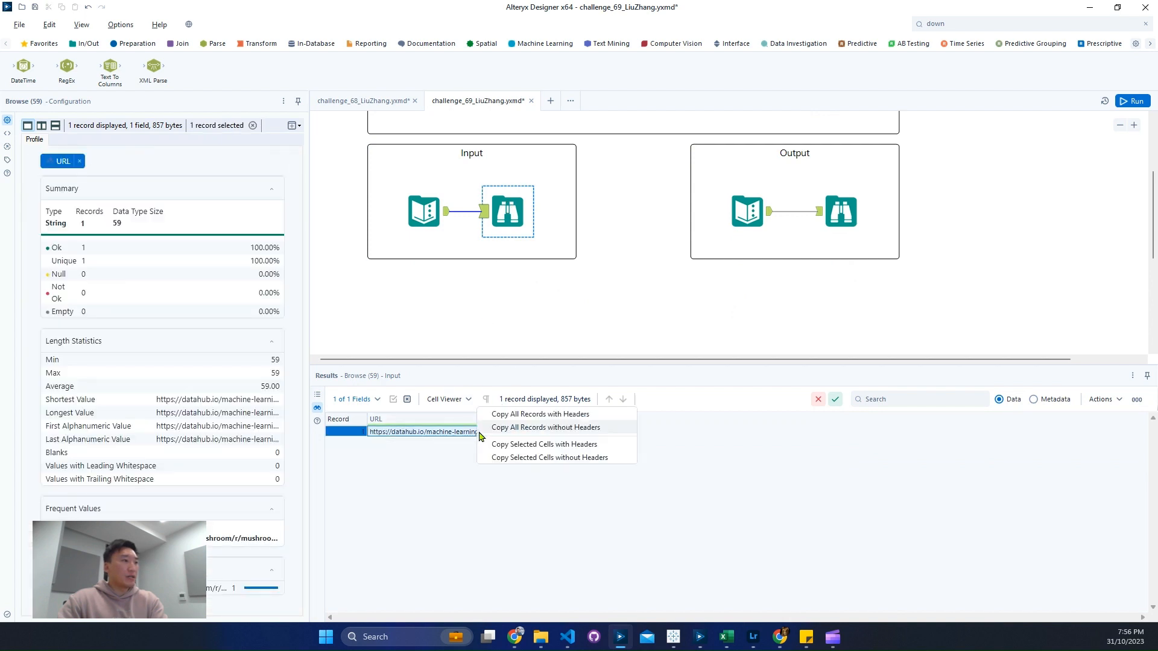
left_click(539, 458)
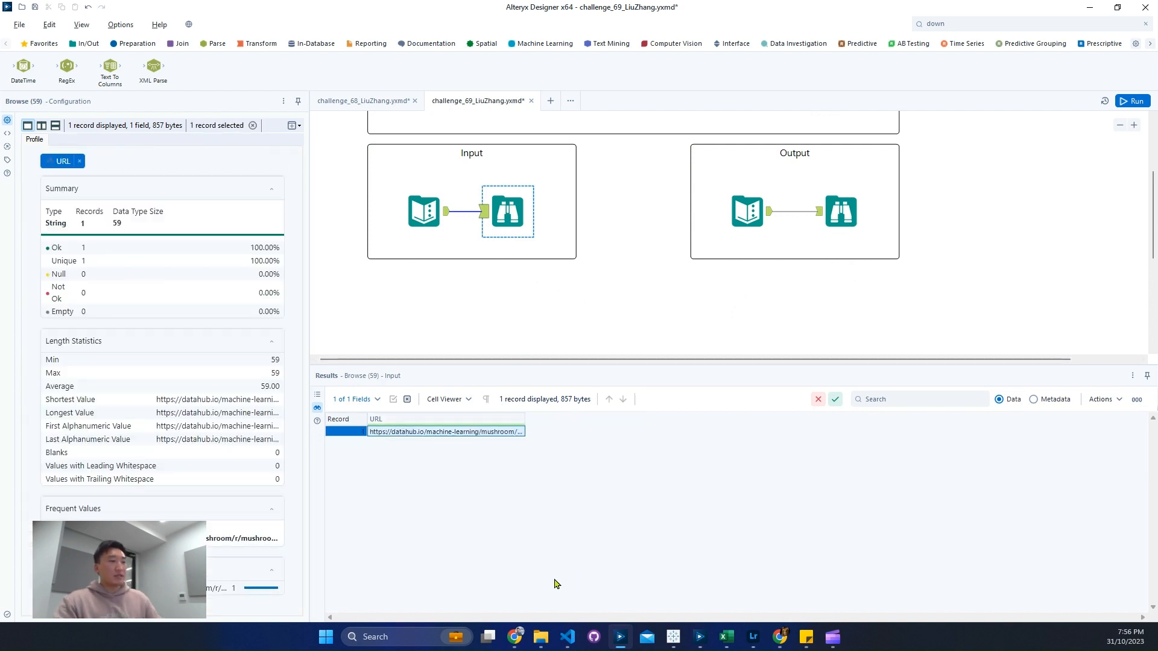
mouse_move(516, 637)
left_click(574, 570)
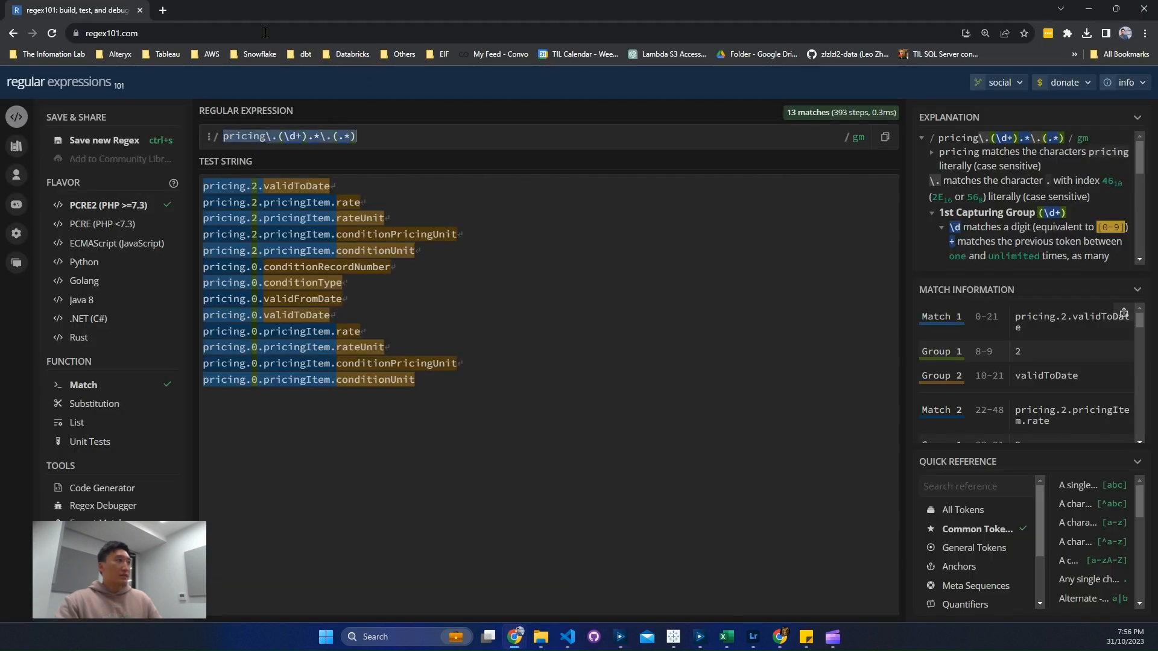
left_click(163, 10)
key("ctrl+v")
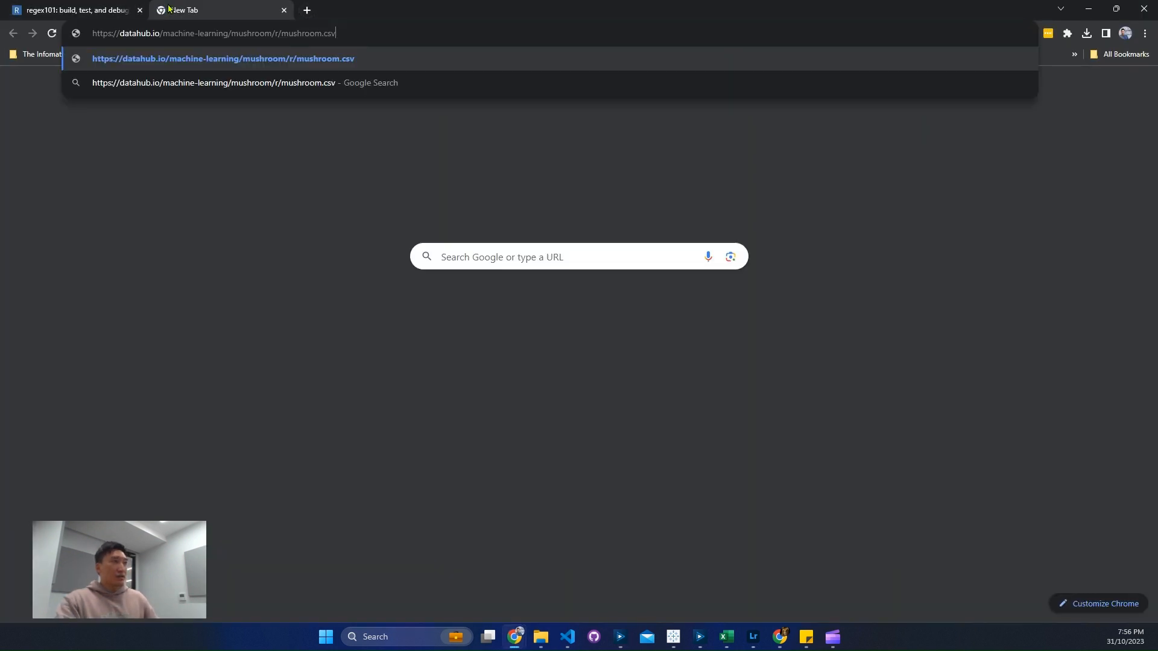
key("Return")
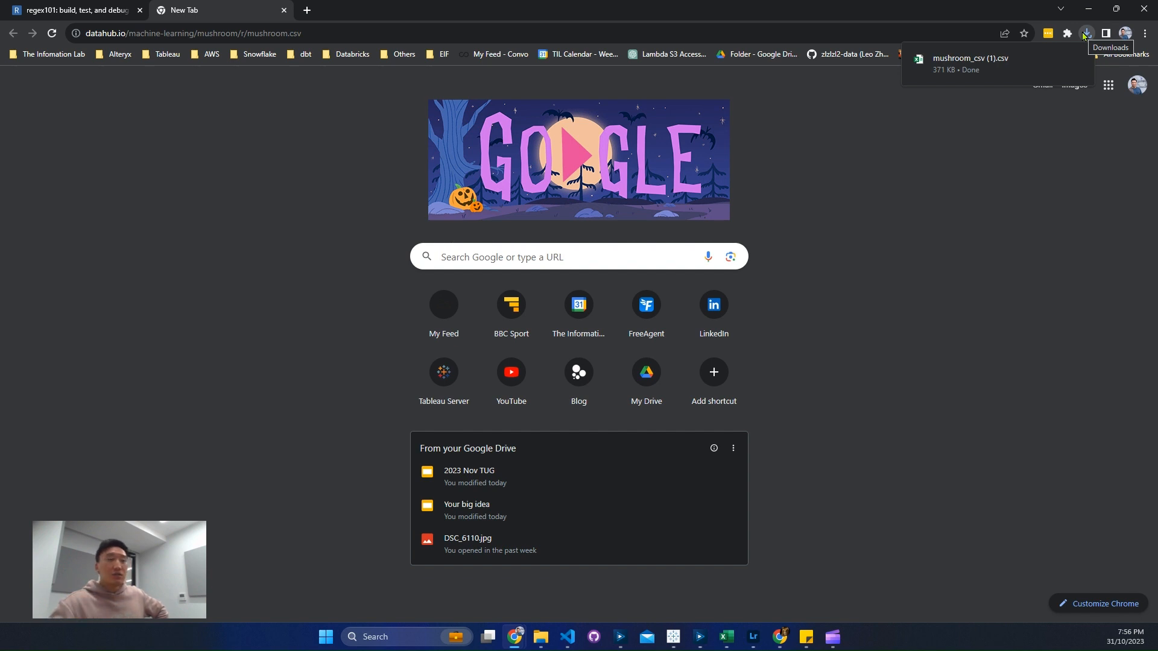
left_click(1088, 8)
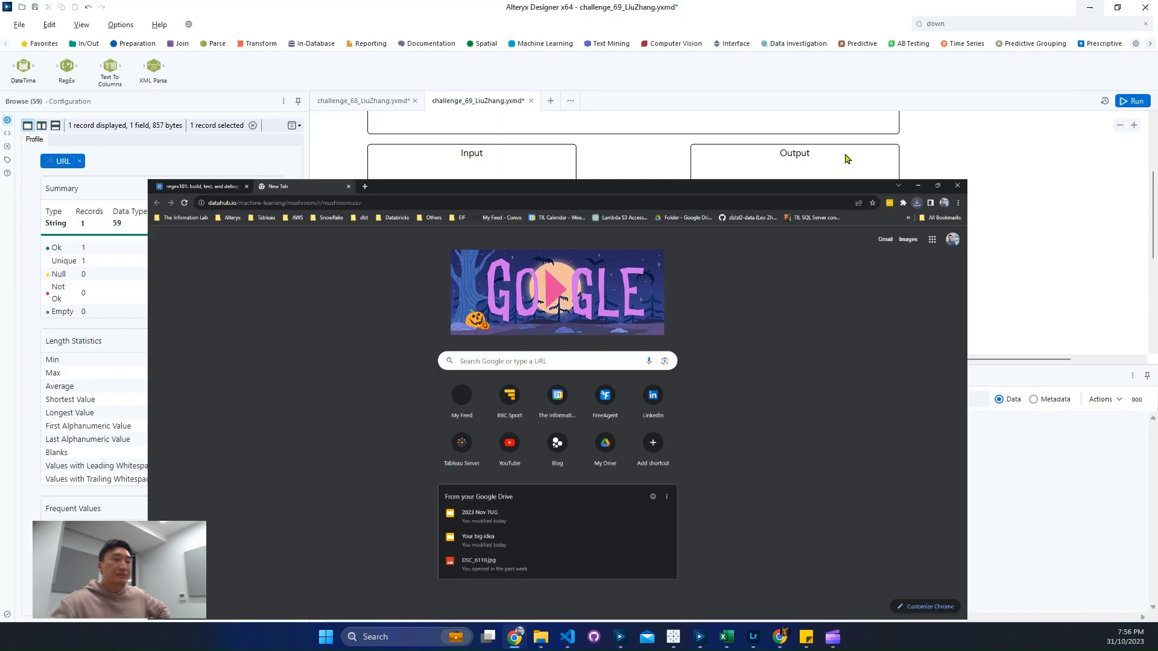
Step: Add a Download tool below the Input container and connect it to the input's Text Input tool
left_click(969, 23)
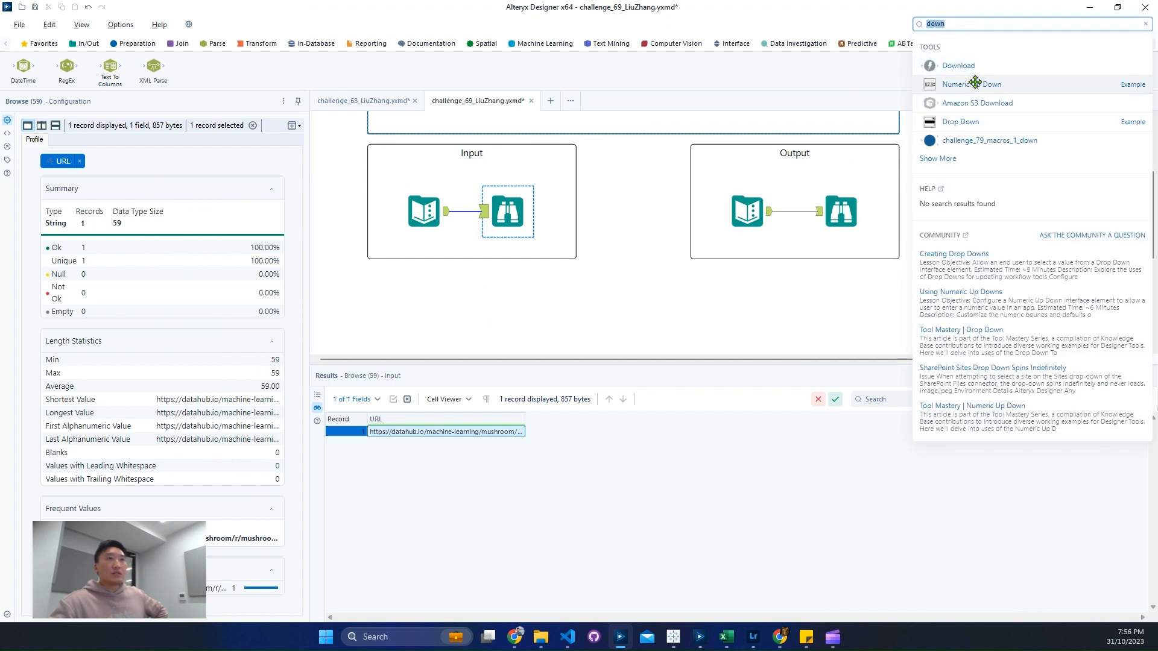
left_click(504, 298)
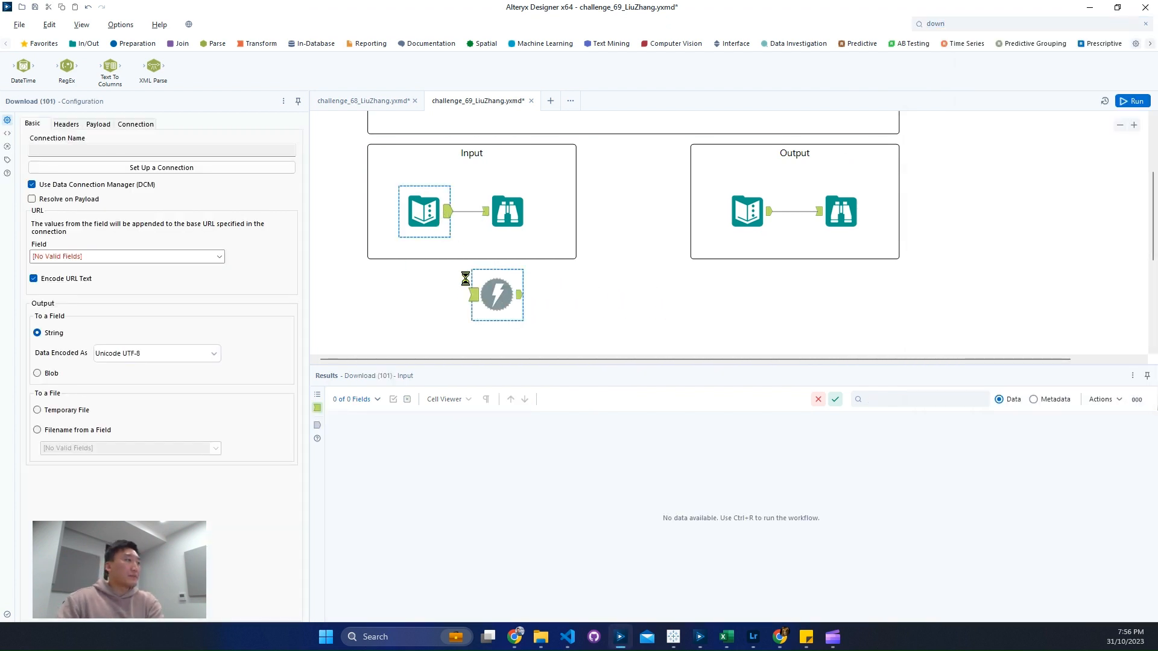
left_click_drag(447, 211, 500, 292)
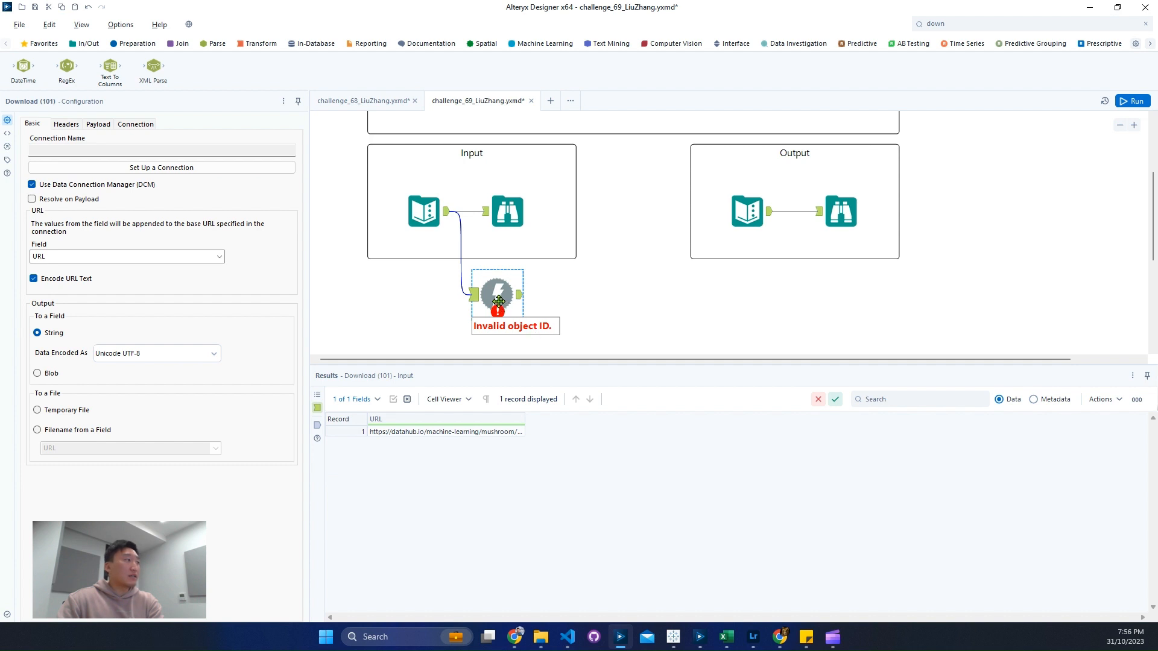
left_click_drag(498, 301, 508, 322)
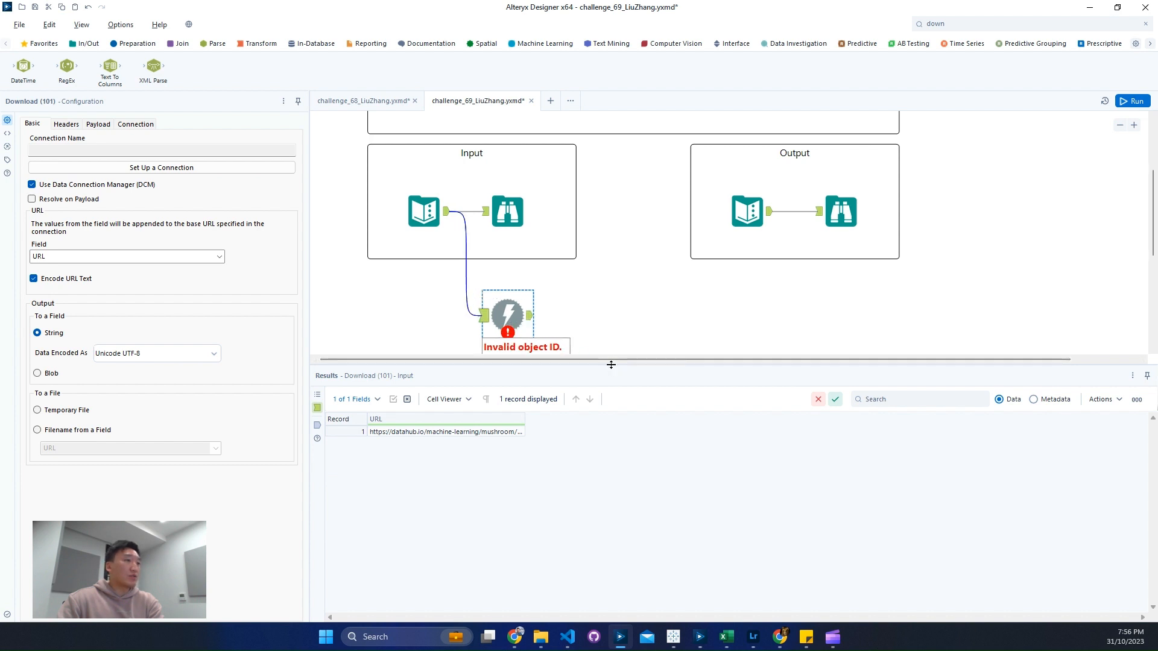
left_click_drag(611, 364, 611, 440)
left_click_drag(509, 315, 509, 336)
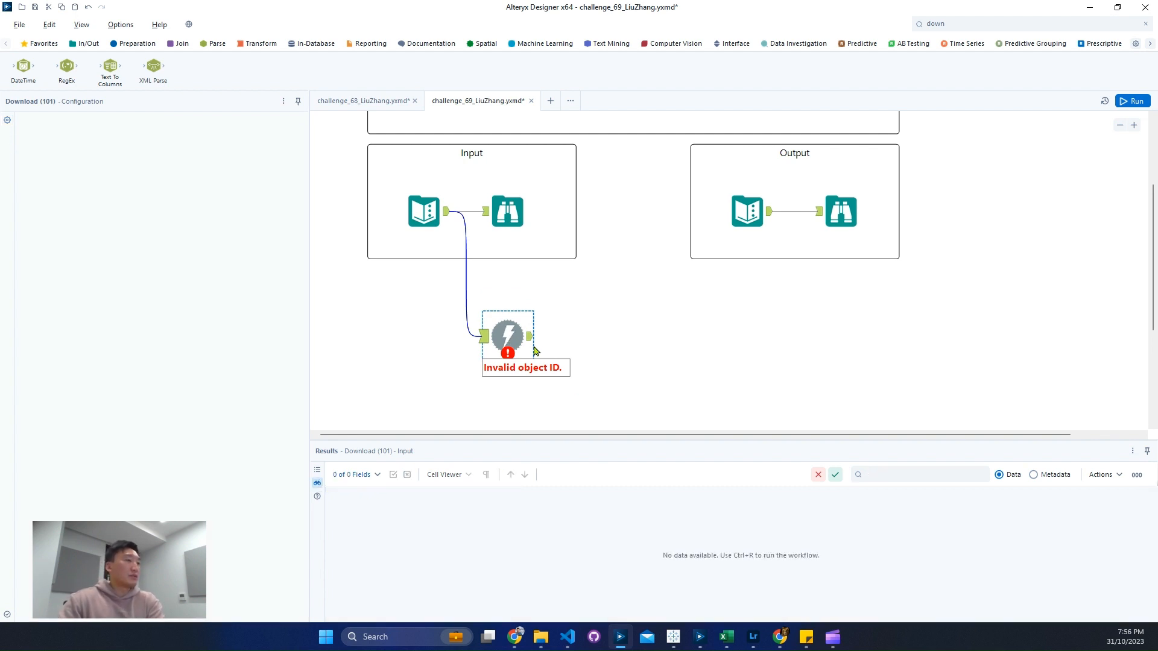
Step: Attach a Browse tool to the Download tool's output and turn off Use Data Connection Manager (DCM) for the download
key("ctrl+shift+b")
left_click(498, 326)
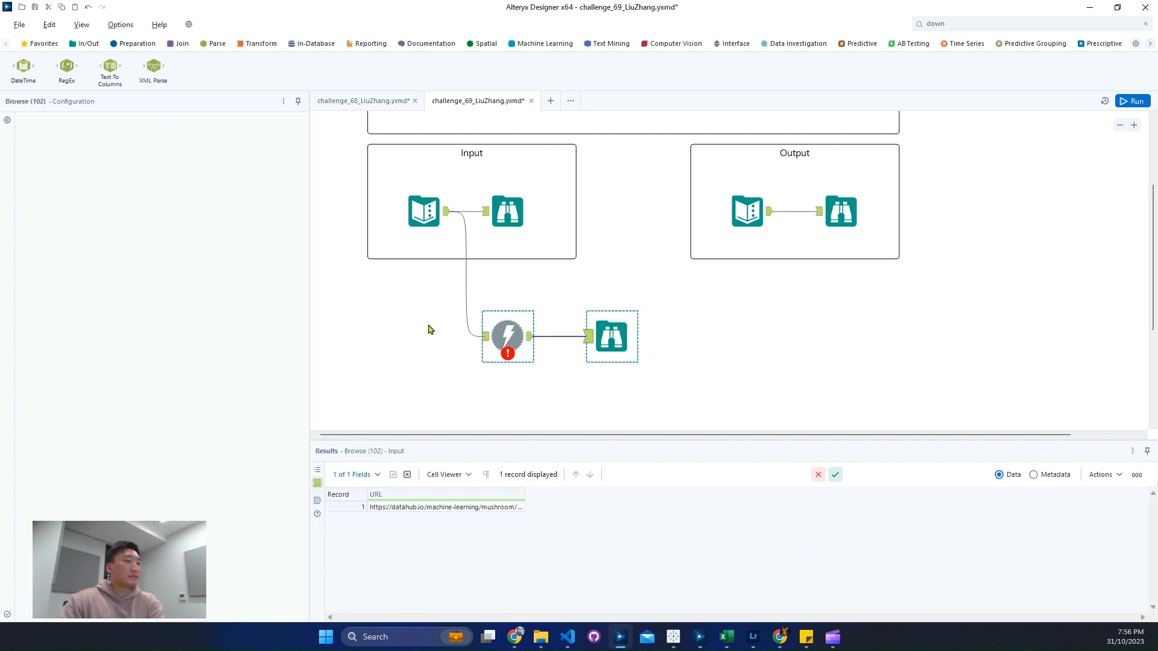
left_click(75, 185)
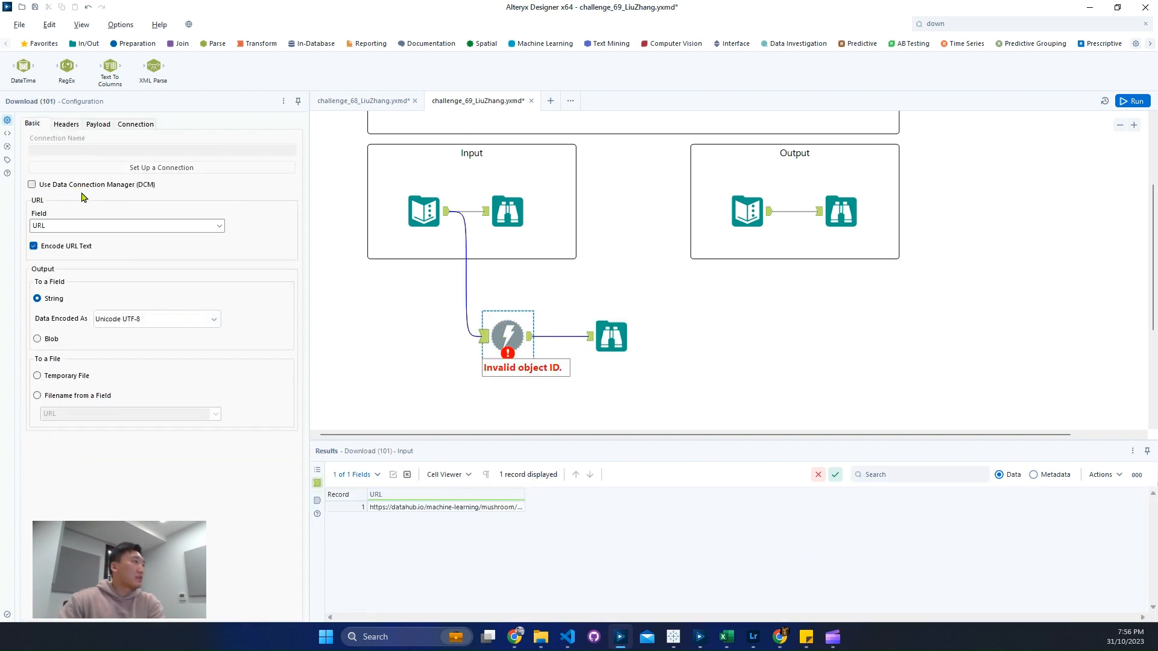
left_click(75, 124)
left_click(90, 124)
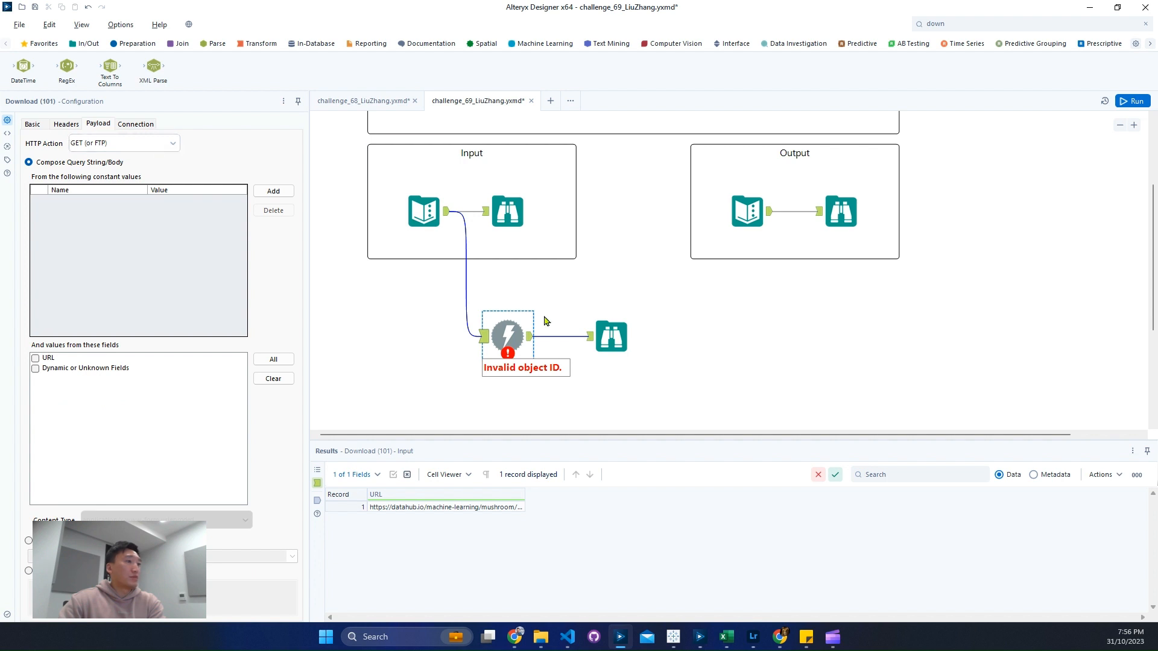
Step: Run the workflow and inspect the full DownloadData value in the Browse tool after Download
left_click(616, 344)
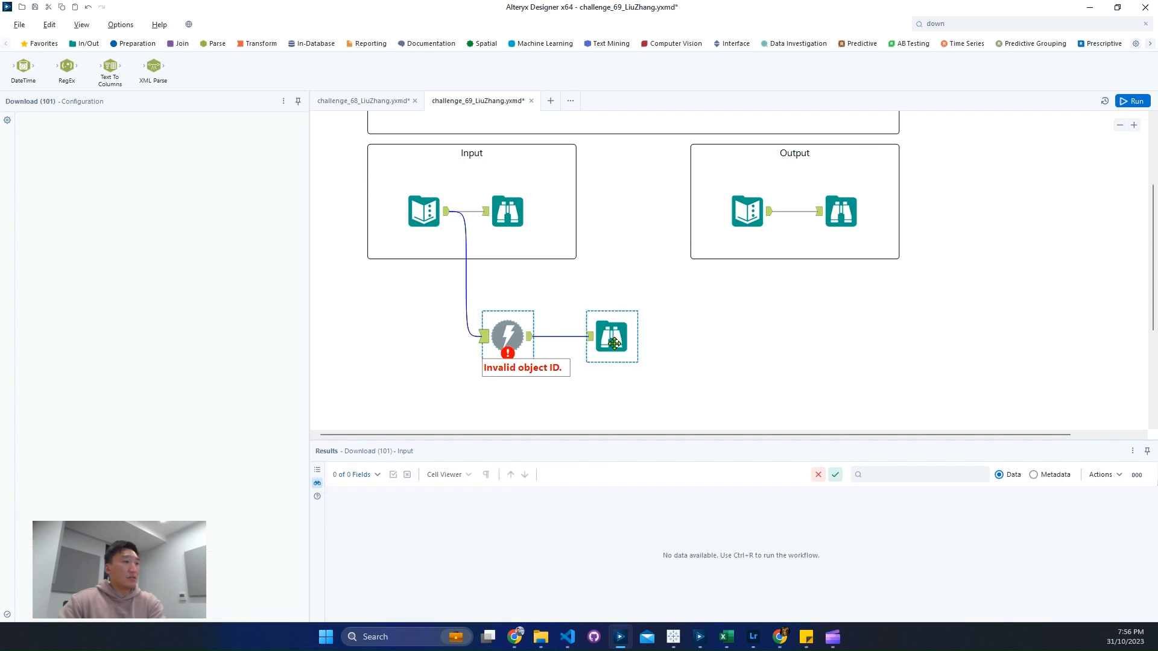
key("ctrl+r")
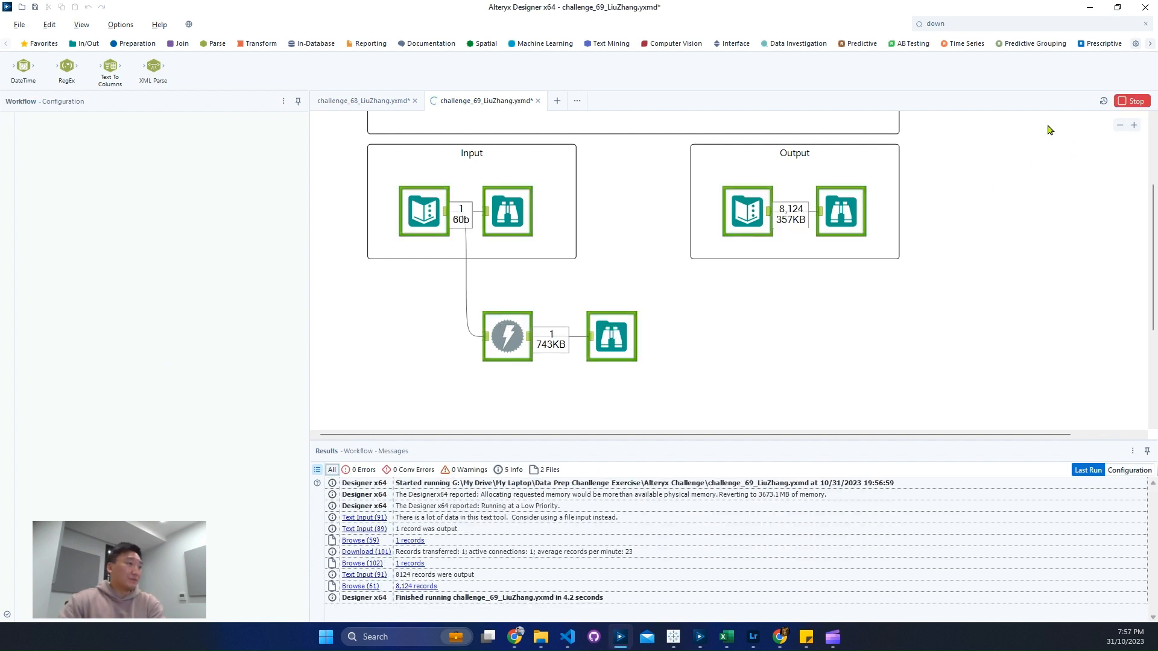
left_click_drag(636, 310, 639, 307)
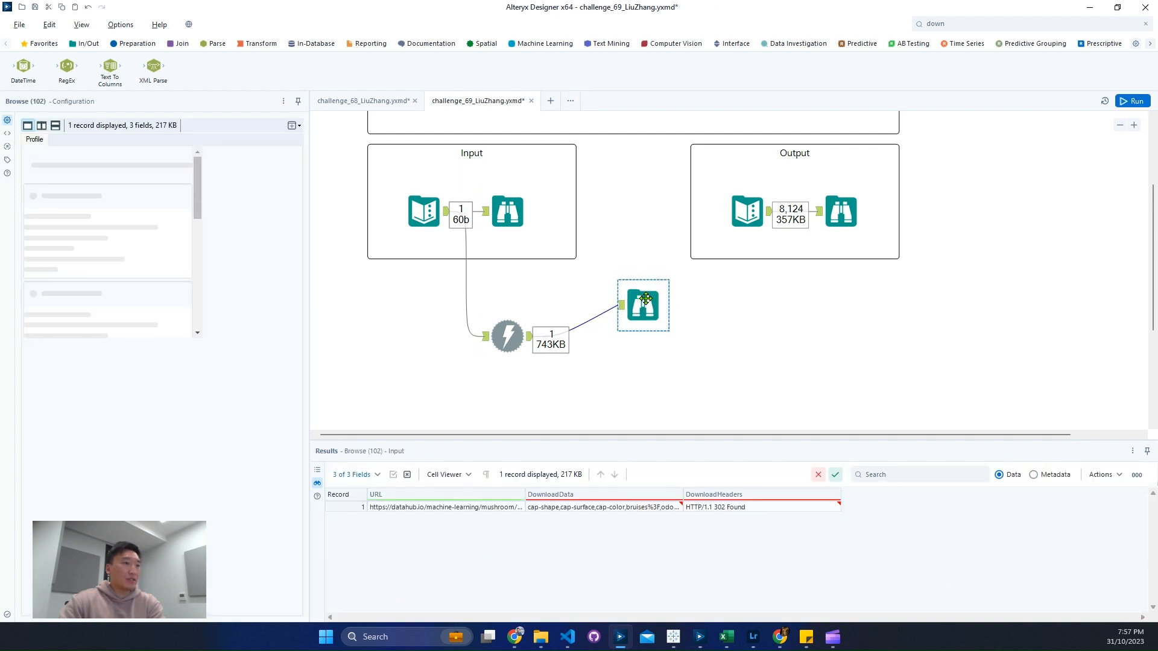
left_click(621, 508)
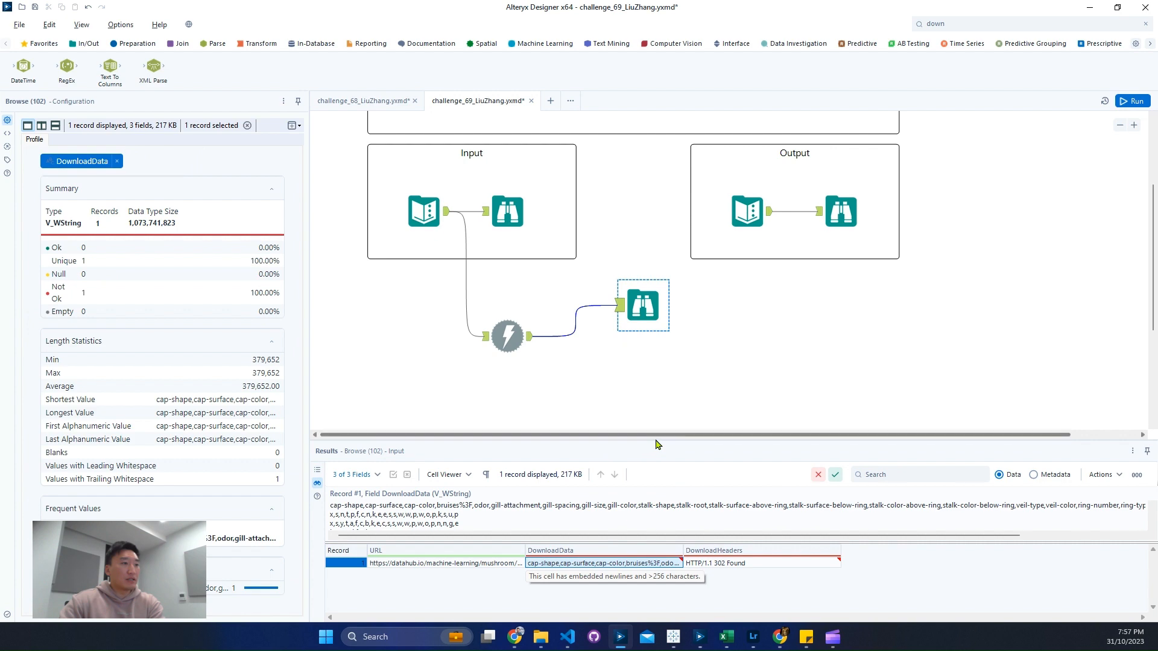
left_click_drag(656, 440, 651, 342)
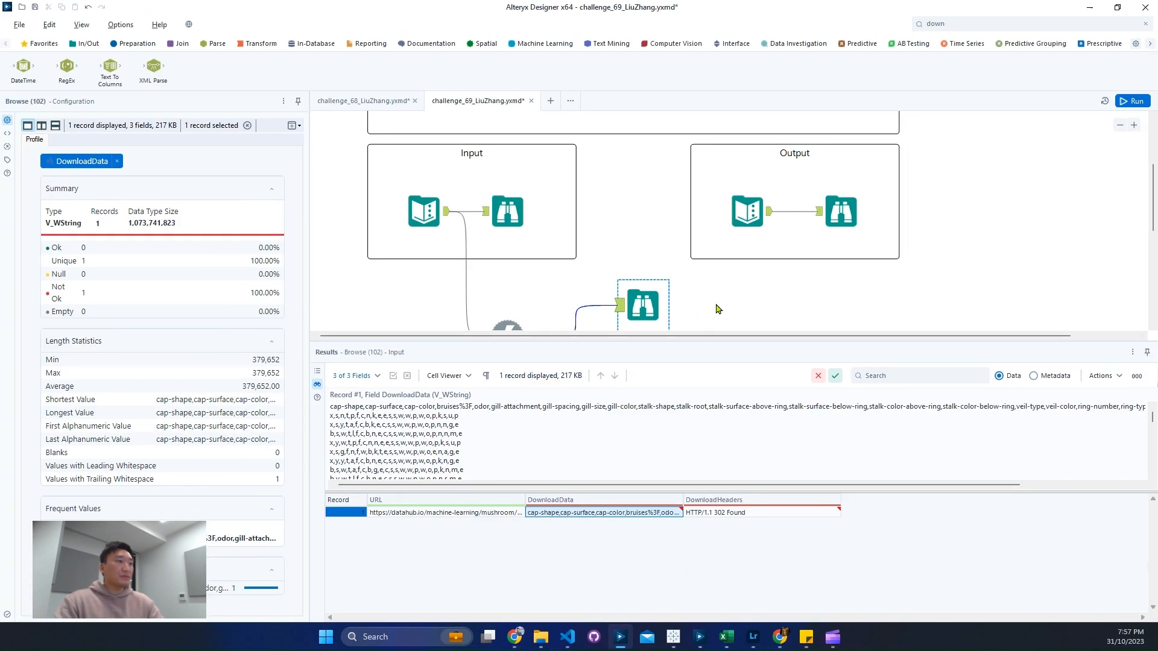
Step: Examine the expected output data, including the values in its bruises column
scroll(724, 302, "down", 2)
left_click(835, 145)
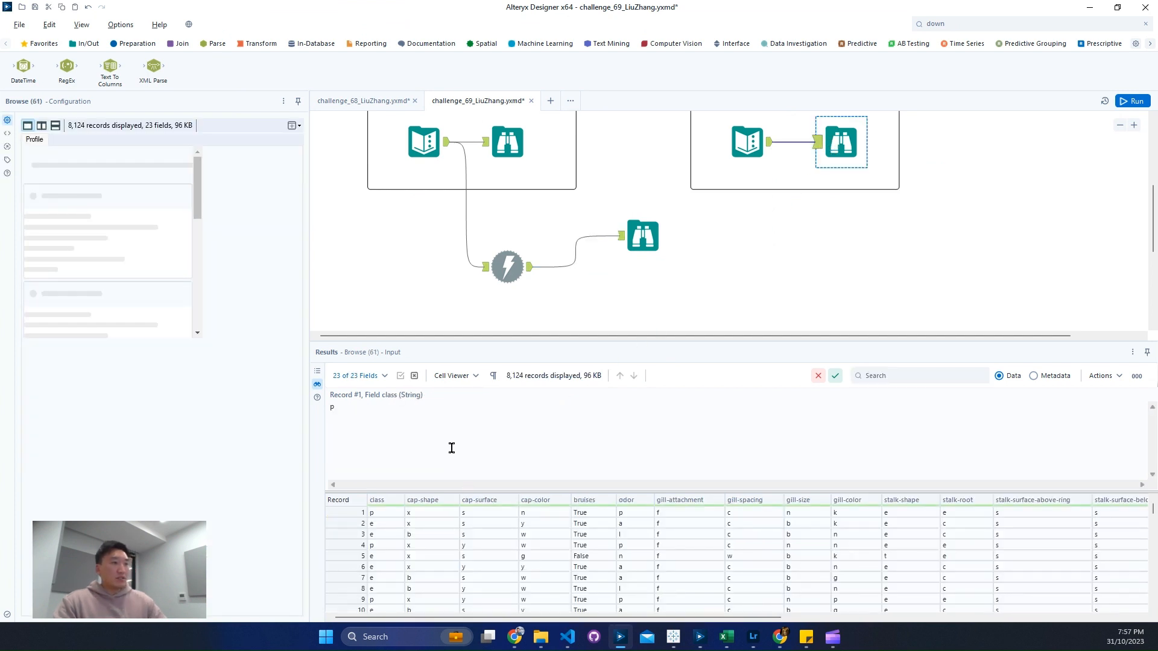
left_click_drag(598, 537, 594, 567)
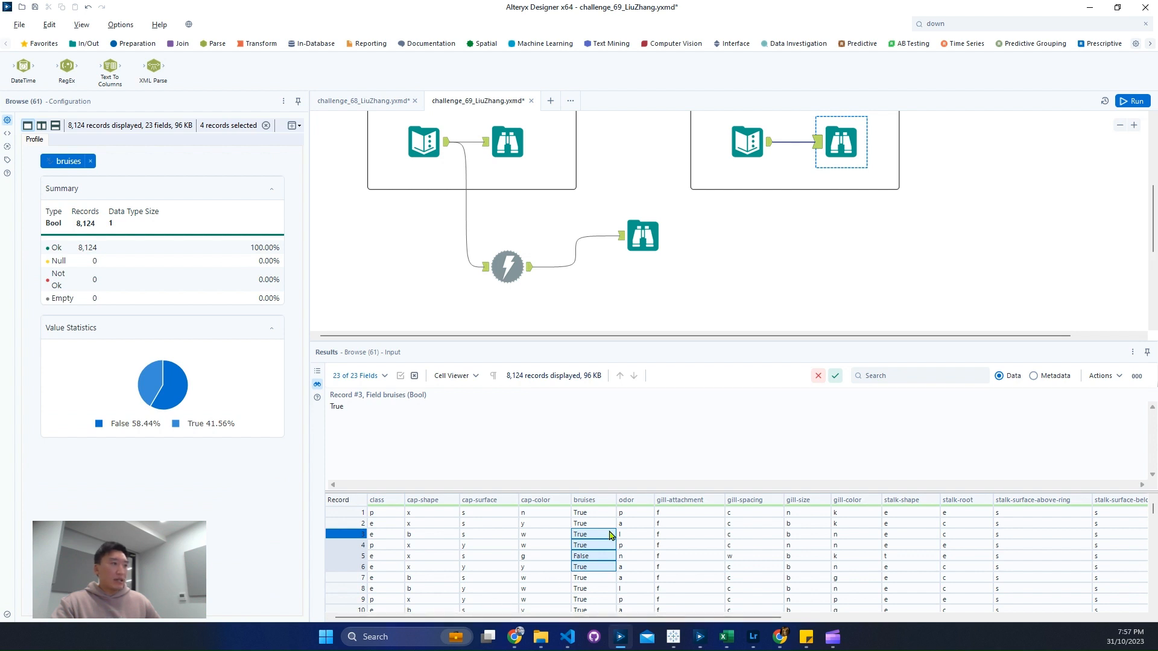
Step: Add a Select tool after Download, beneath the Browse tool, and deselect the URL and DownloadHeaders fields
left_click(509, 267)
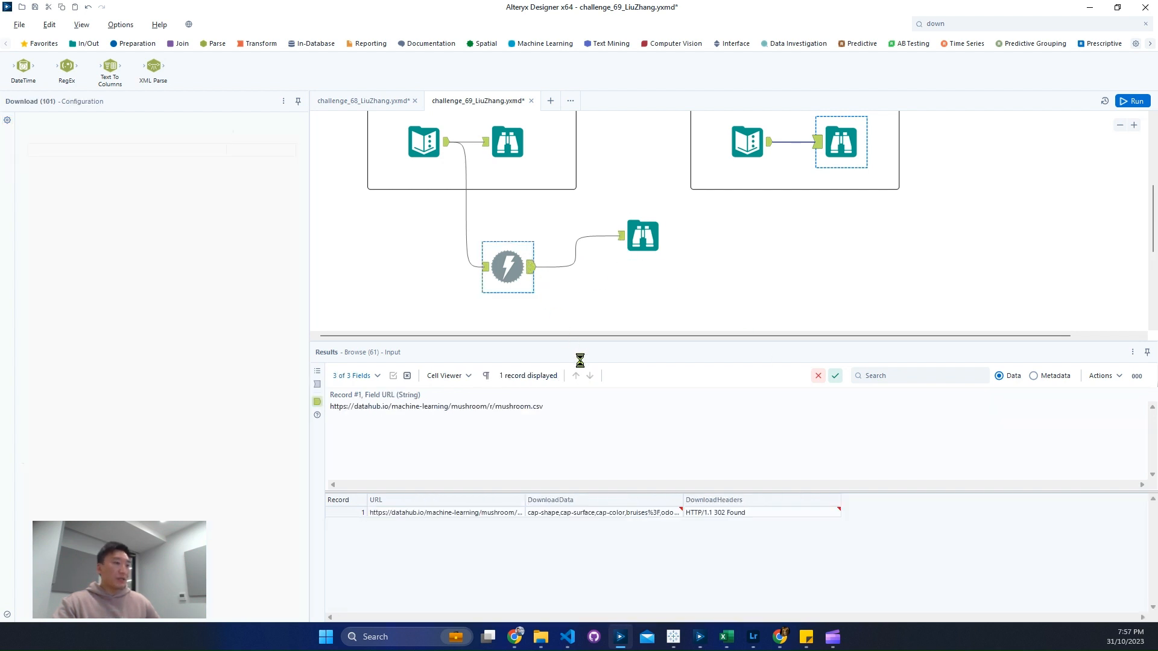
left_click(955, 27)
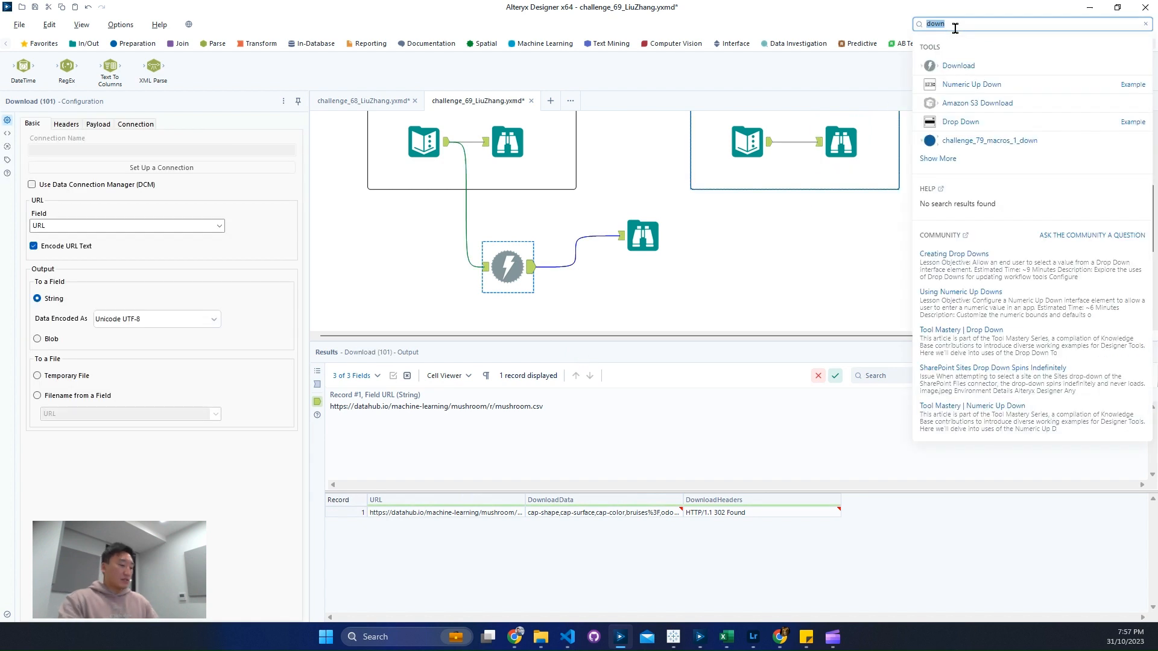
type("sel")
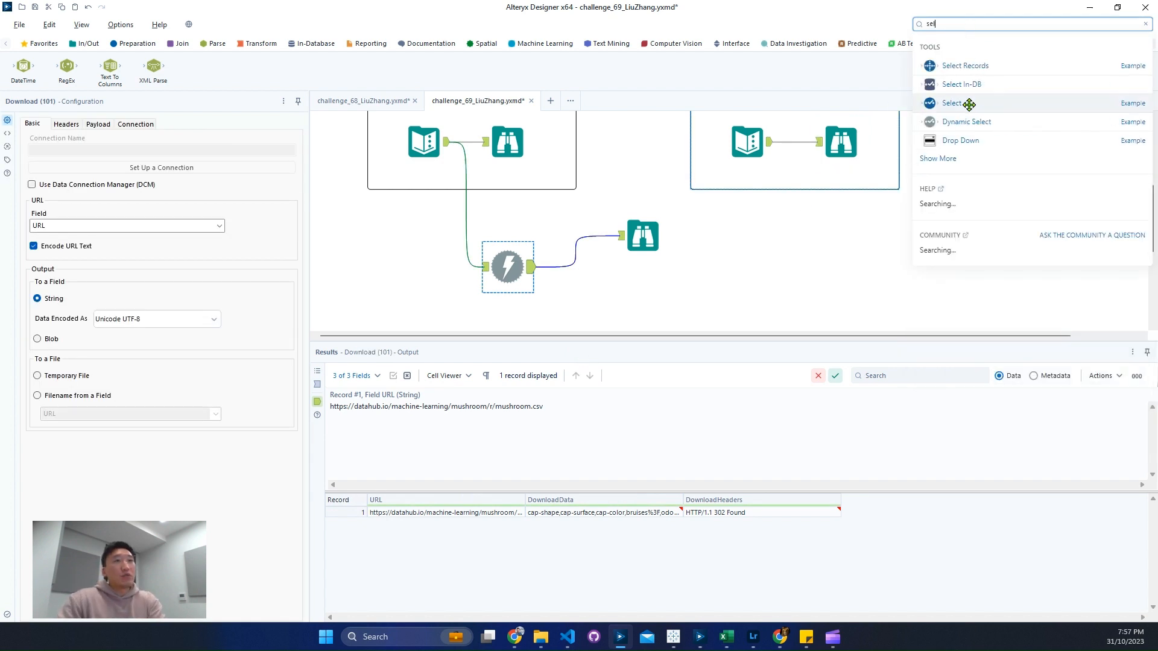
left_click_drag(759, 260, 617, 308)
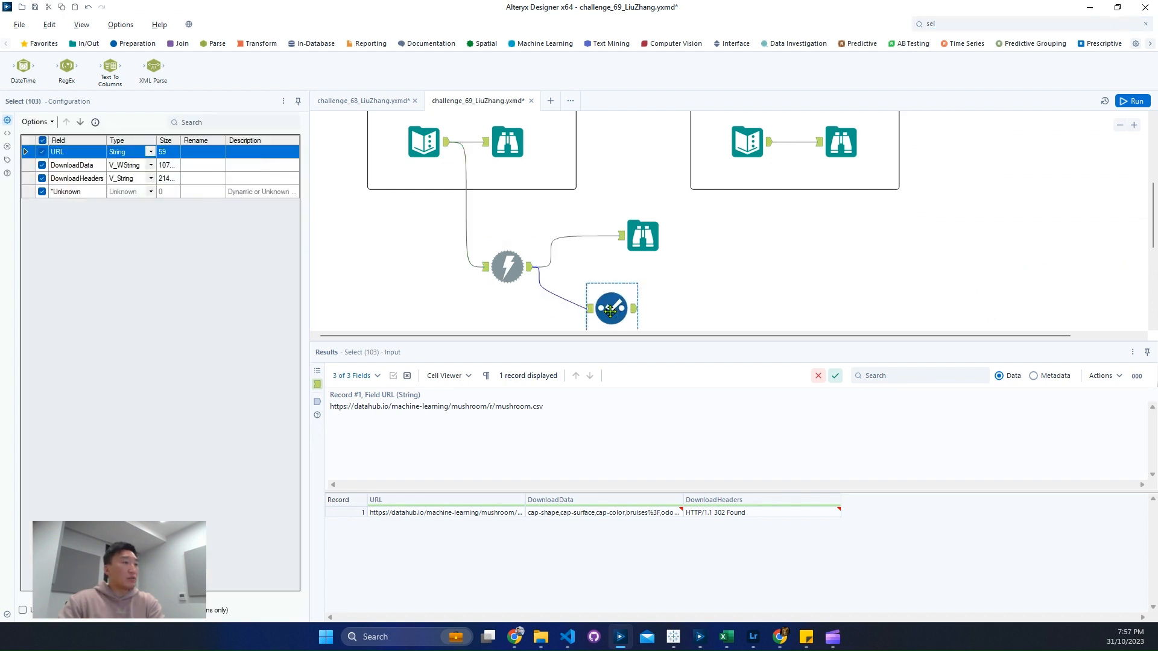
left_click(41, 152)
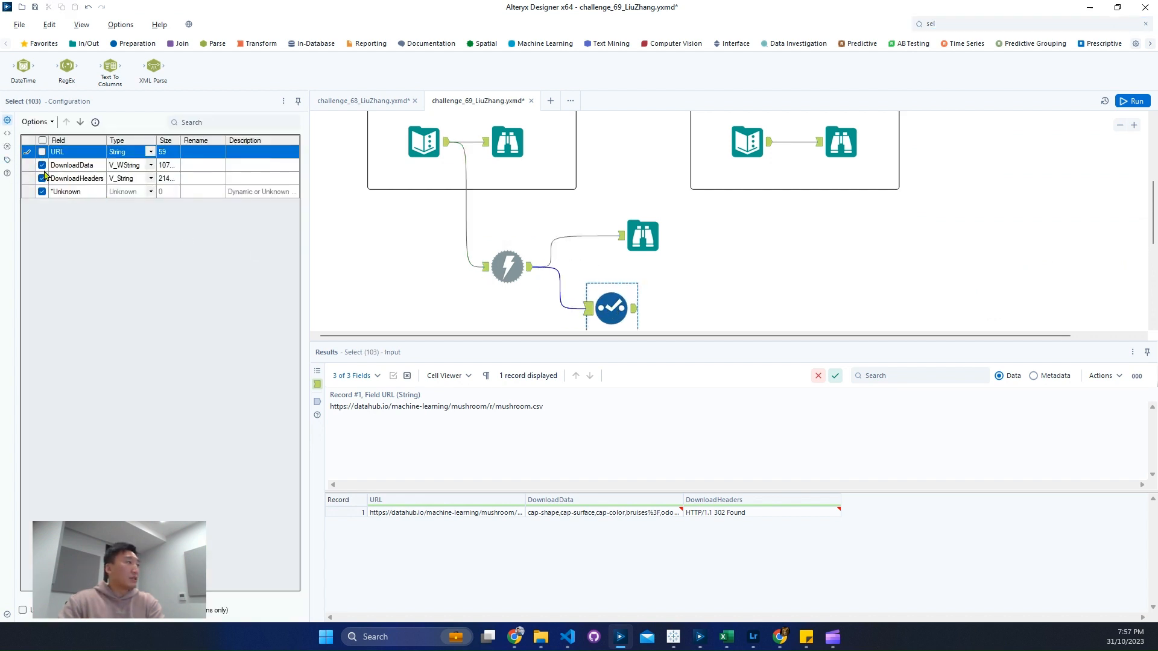
left_click(42, 179)
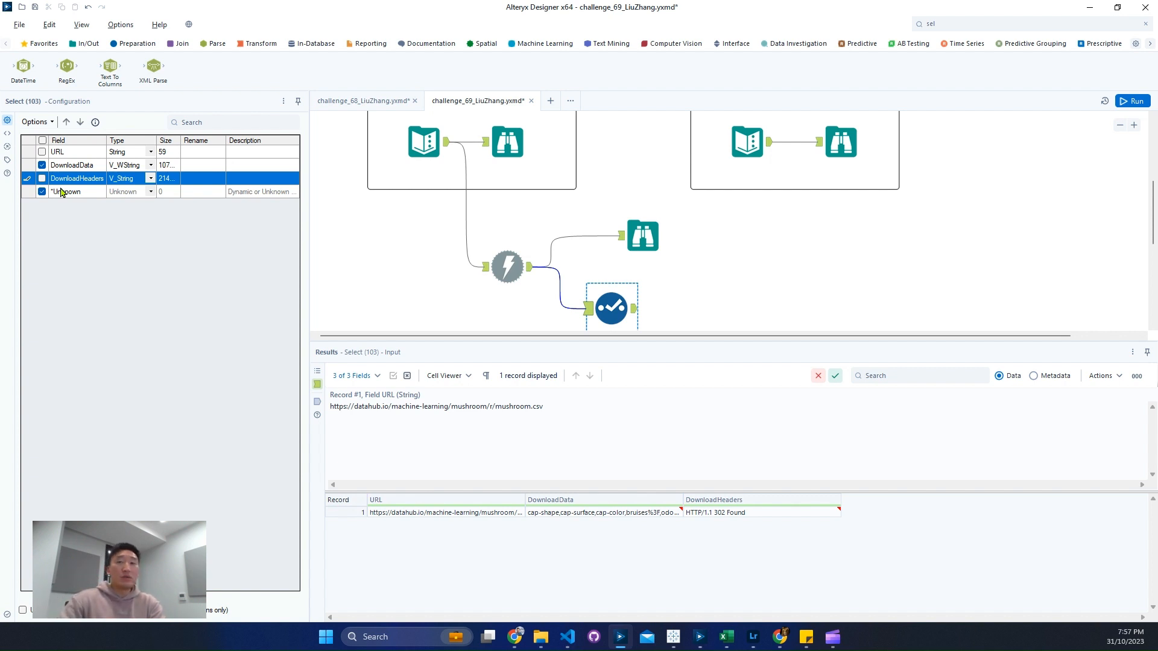
left_click_drag(613, 299, 641, 299)
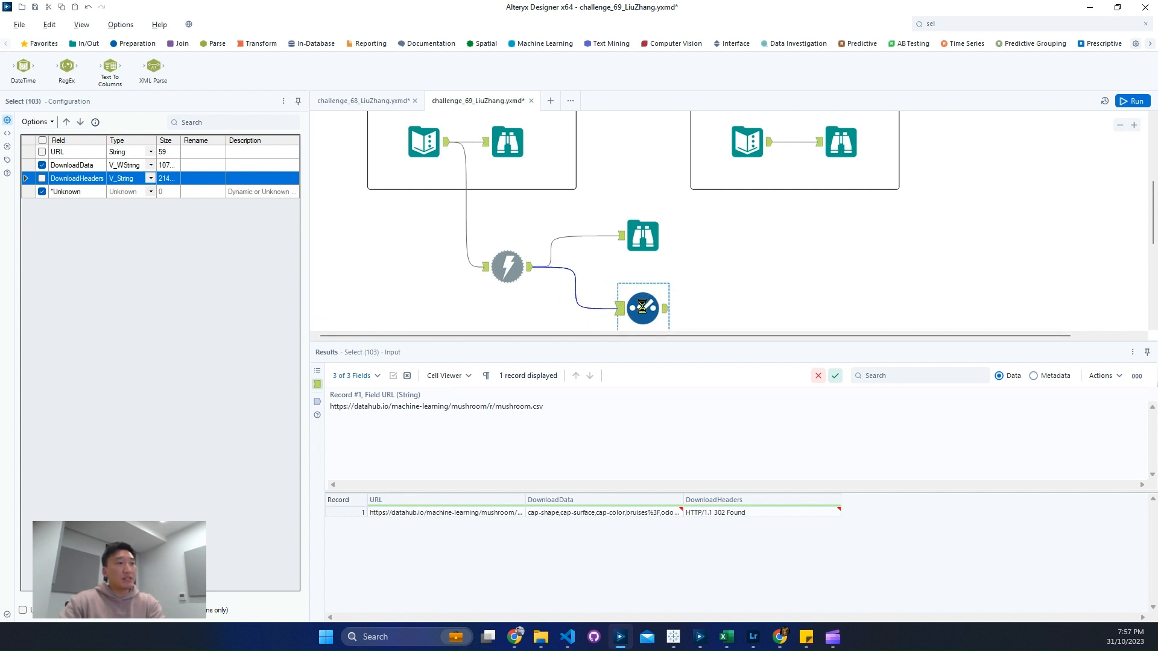
Step: Cache and run the workflow up to the Select tool and view its DownloadData output
right_click(644, 309)
left_click(691, 468)
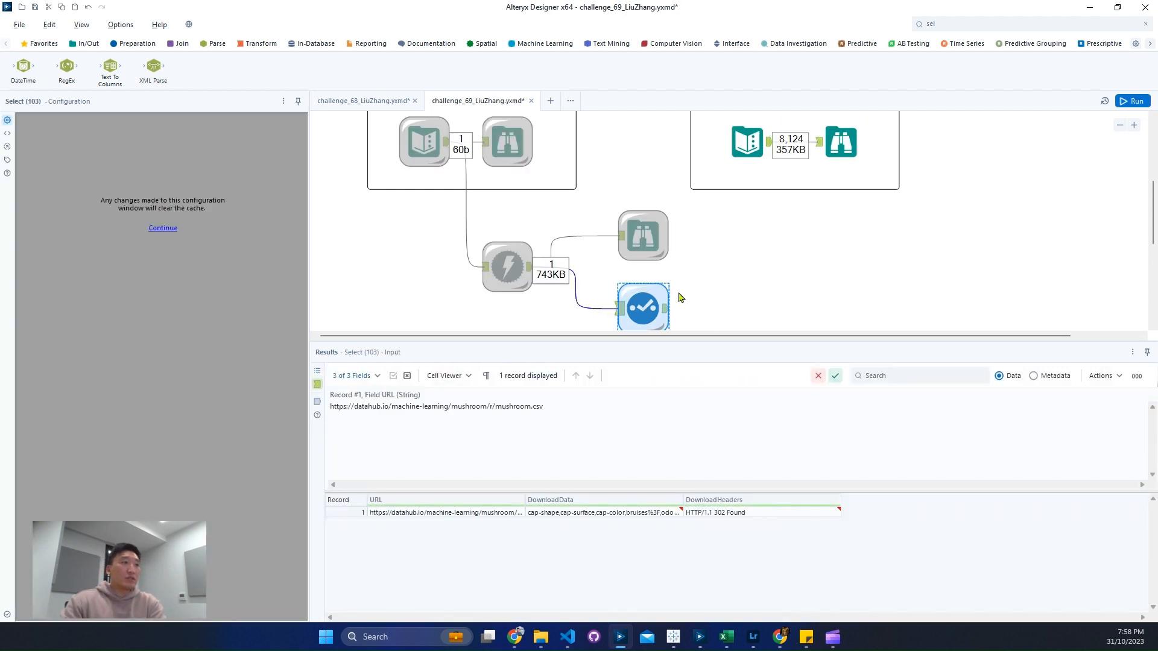
left_click(666, 309)
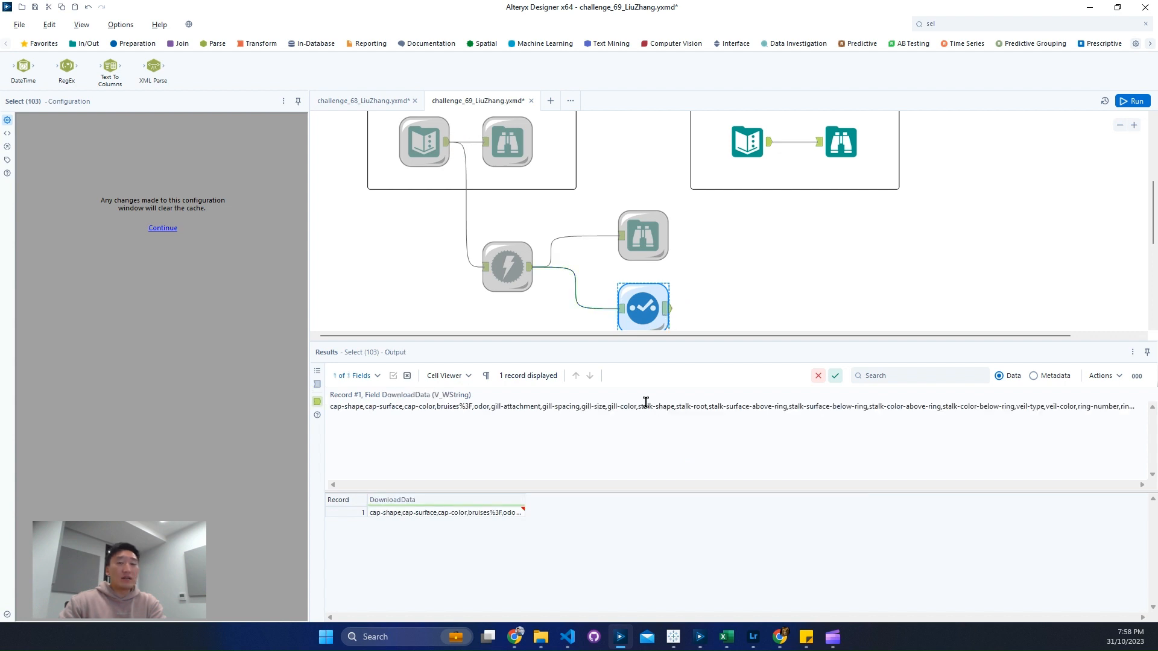
left_click(493, 513)
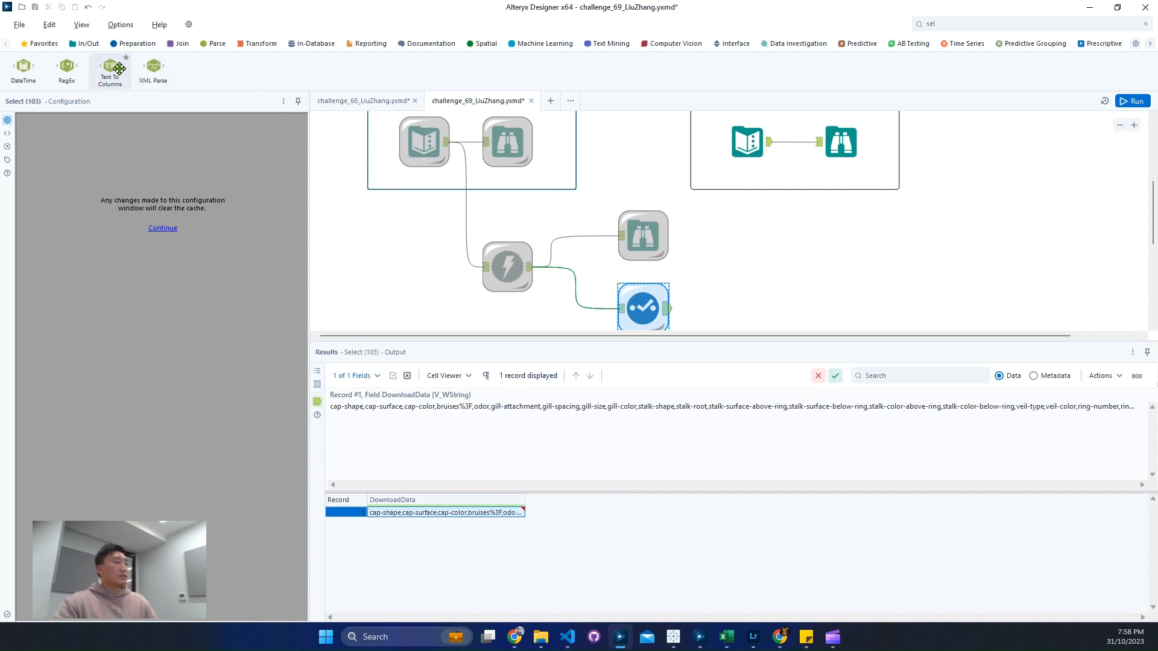
Step: Add a Text To Columns tool after Select and set it to split DownloadData to rows with the delimiter \n
left_click_drag(110, 69, 748, 299)
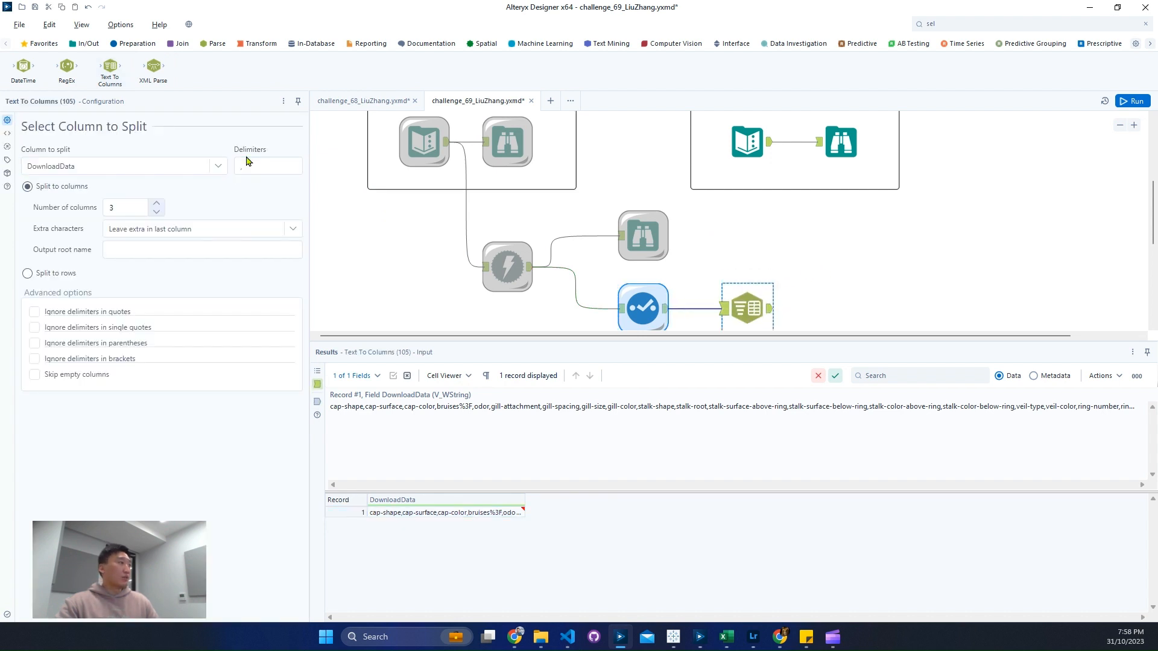
left_click(281, 168)
type("\\")
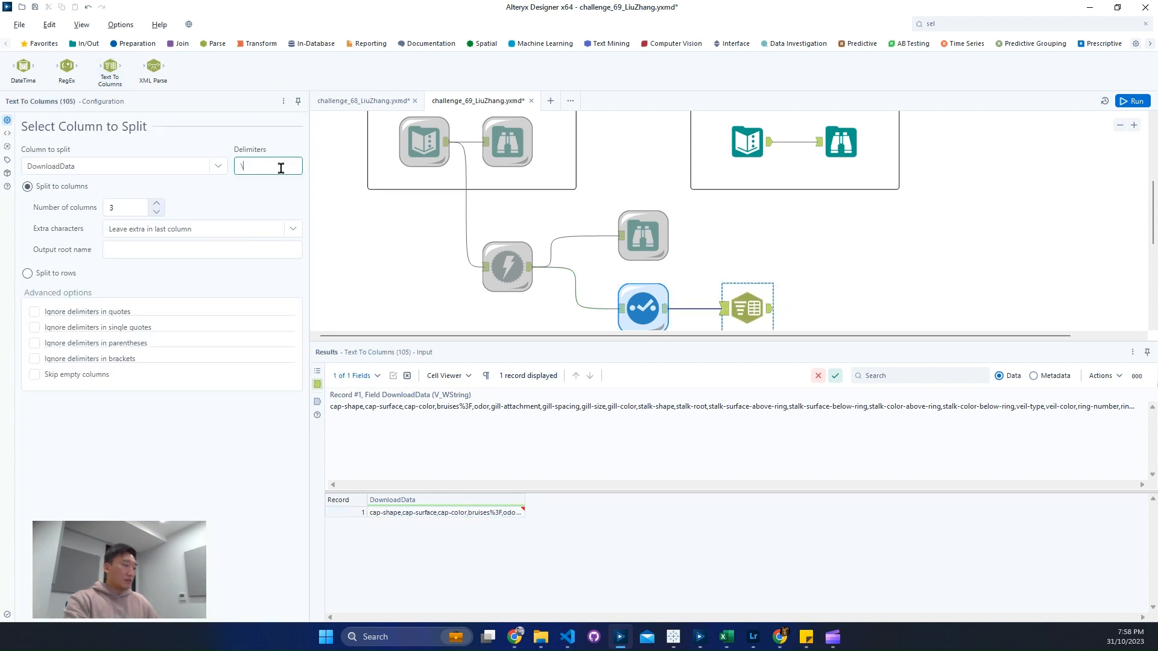
type("n")
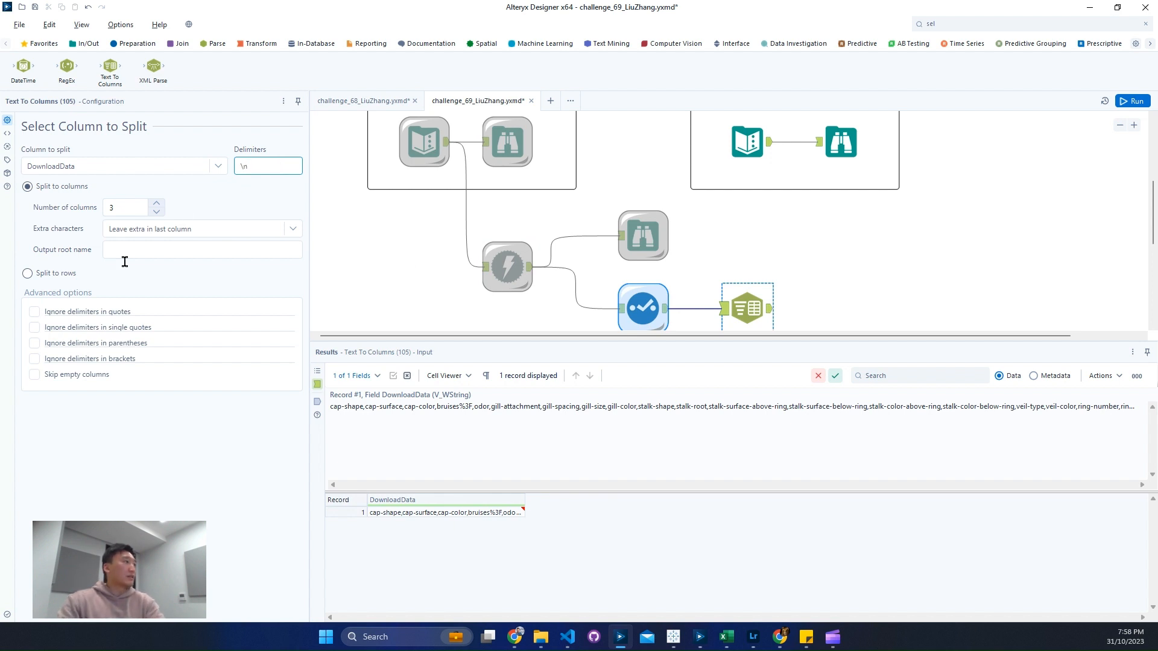
left_click(66, 274)
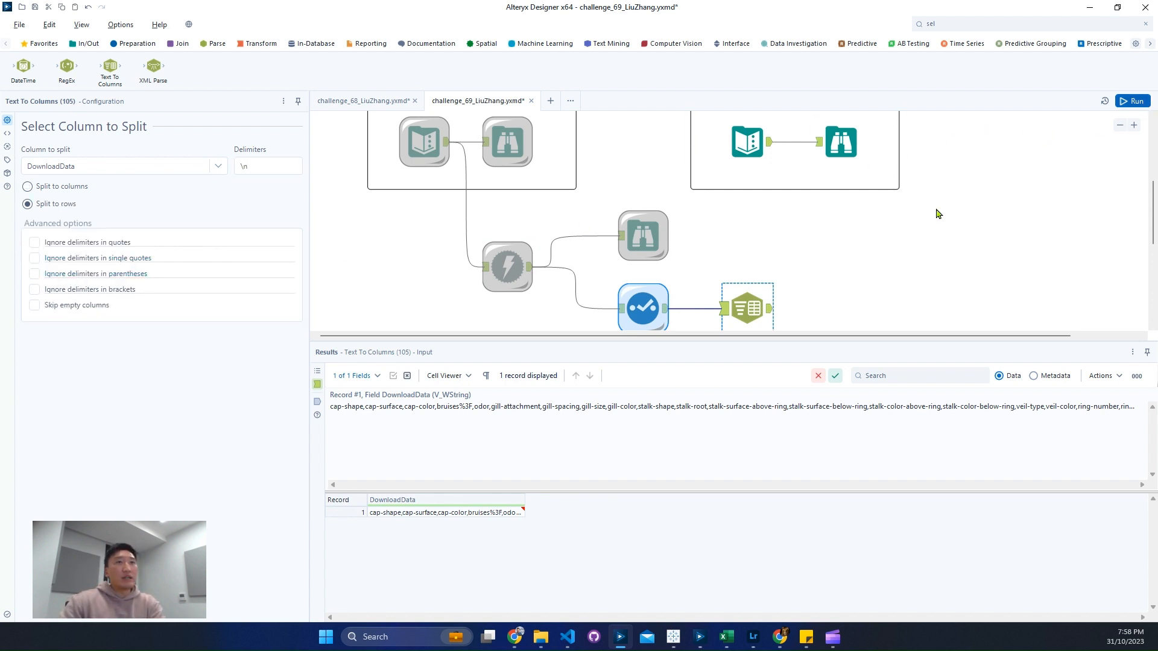
Step: Run the workflow and compare the row-split DownloadData output with the expected output table
key("ctrl+r")
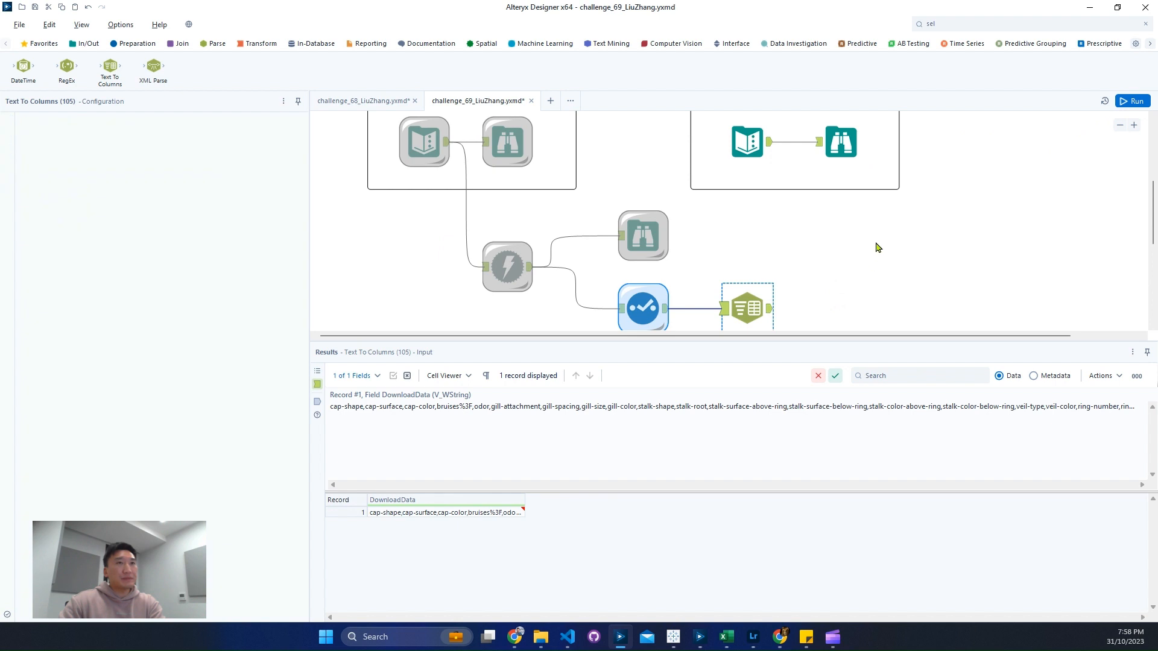
scroll(804, 277, "down", 3)
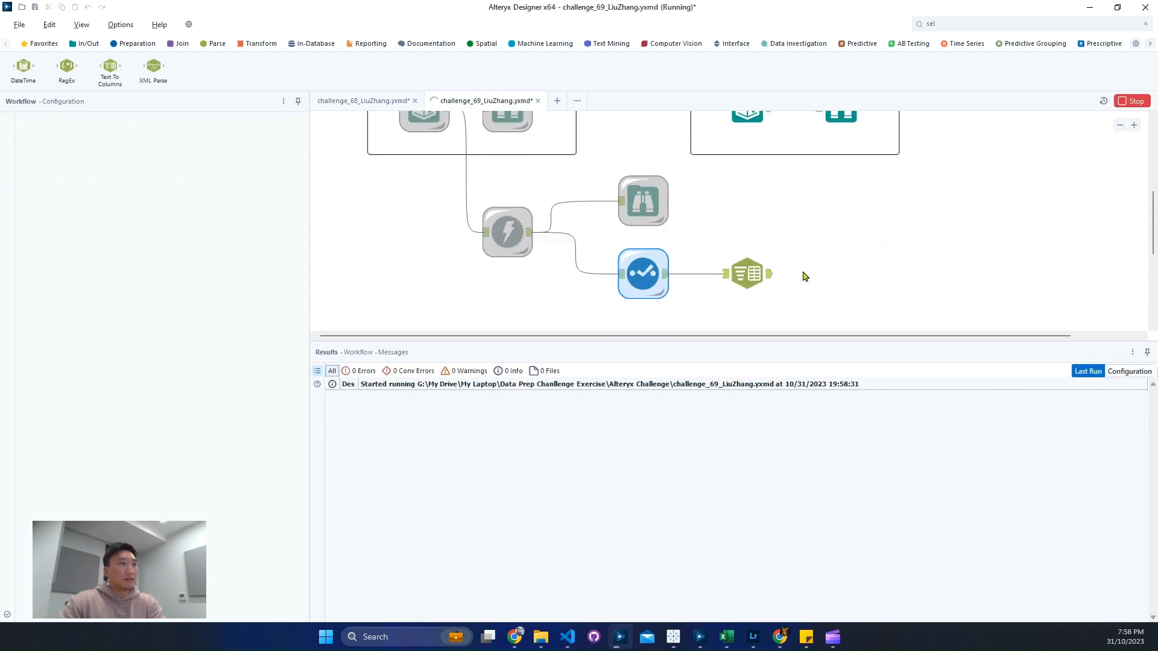
scroll(792, 269, "up", 1)
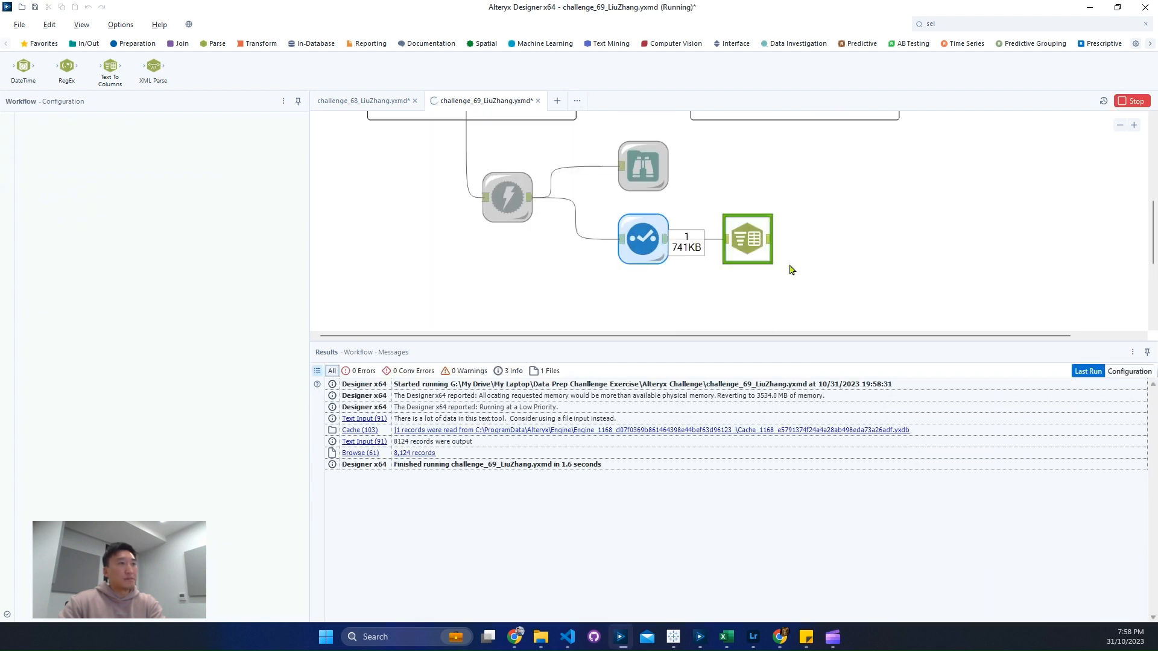
left_click(771, 241)
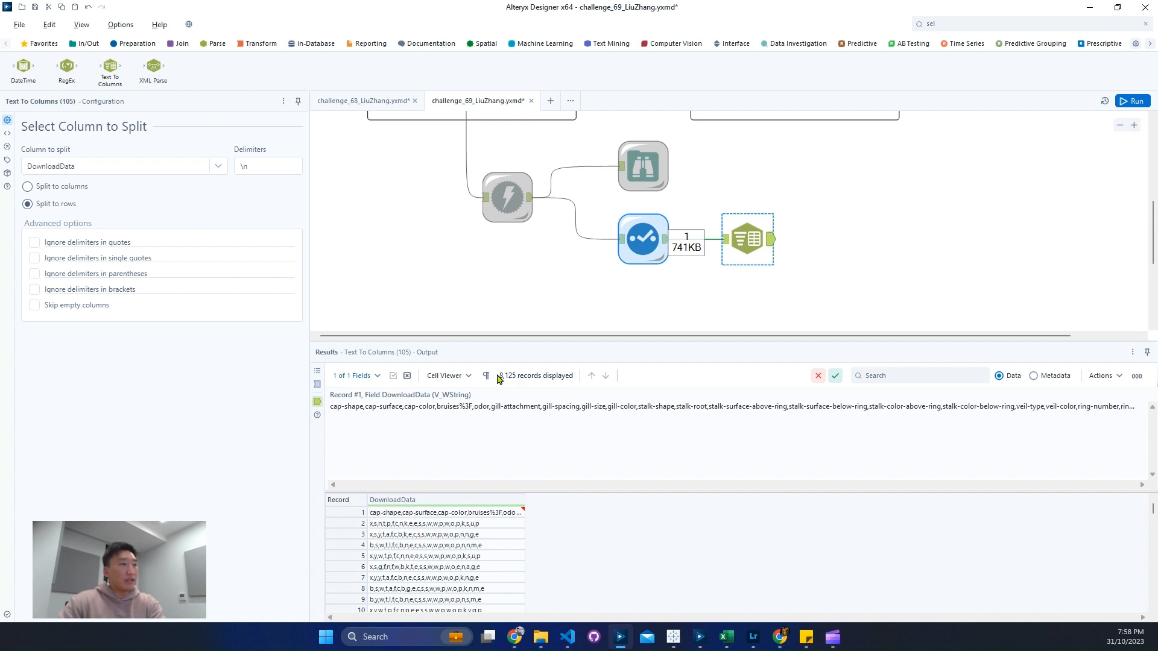
scroll(809, 241, "up", 2)
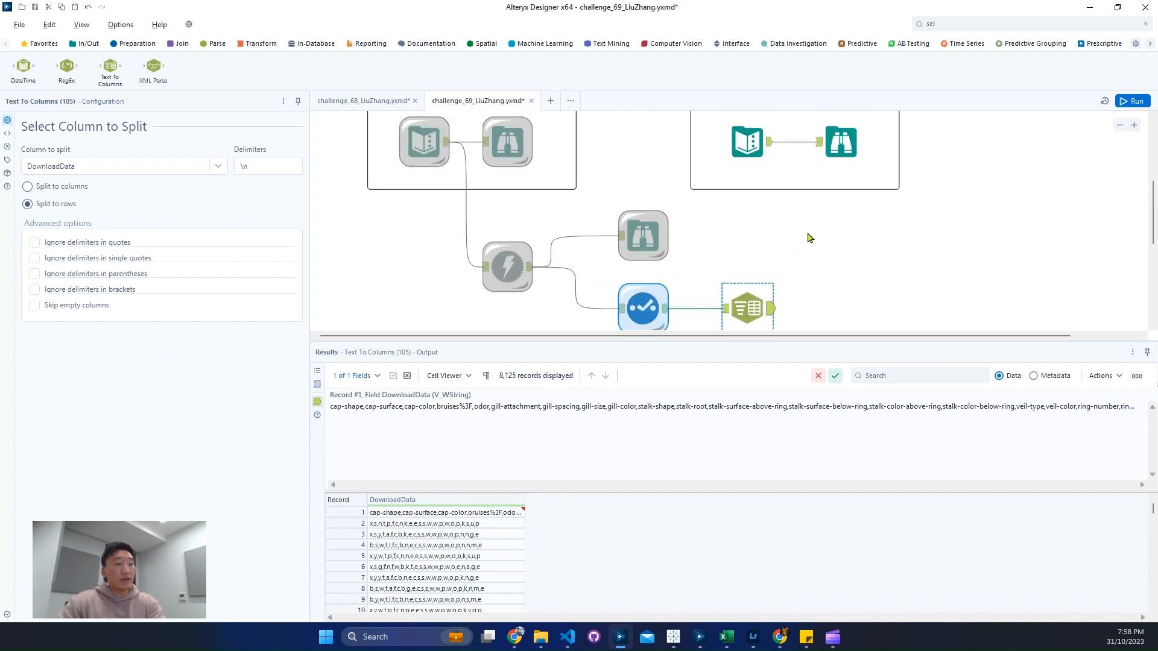
left_click(841, 144)
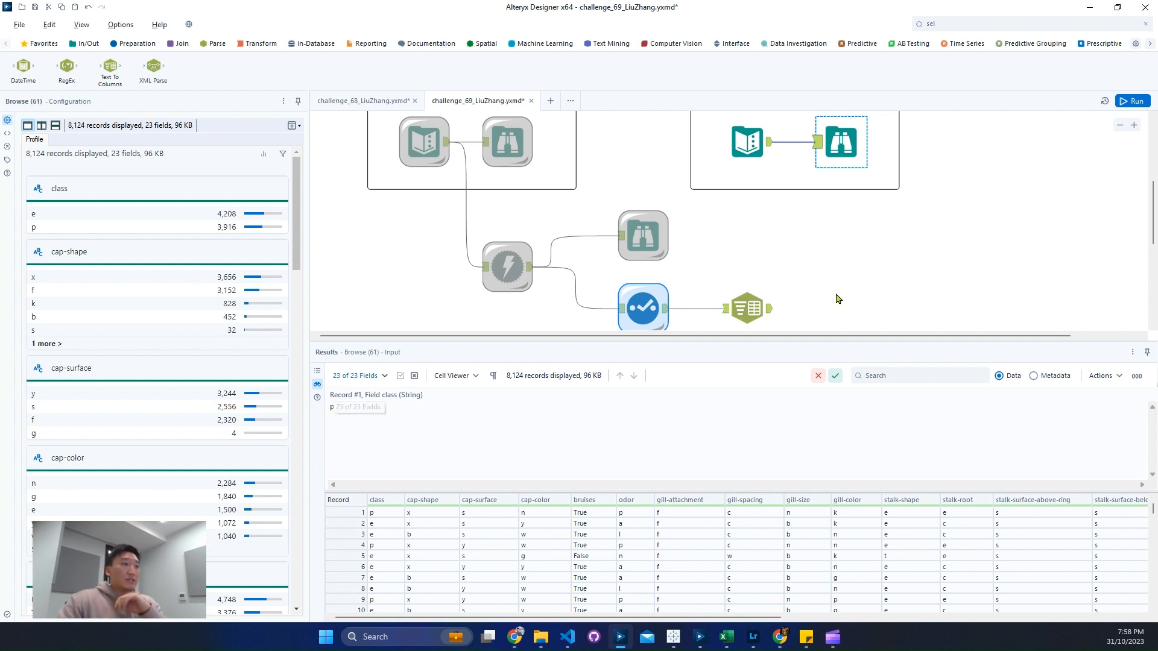
left_click(770, 309)
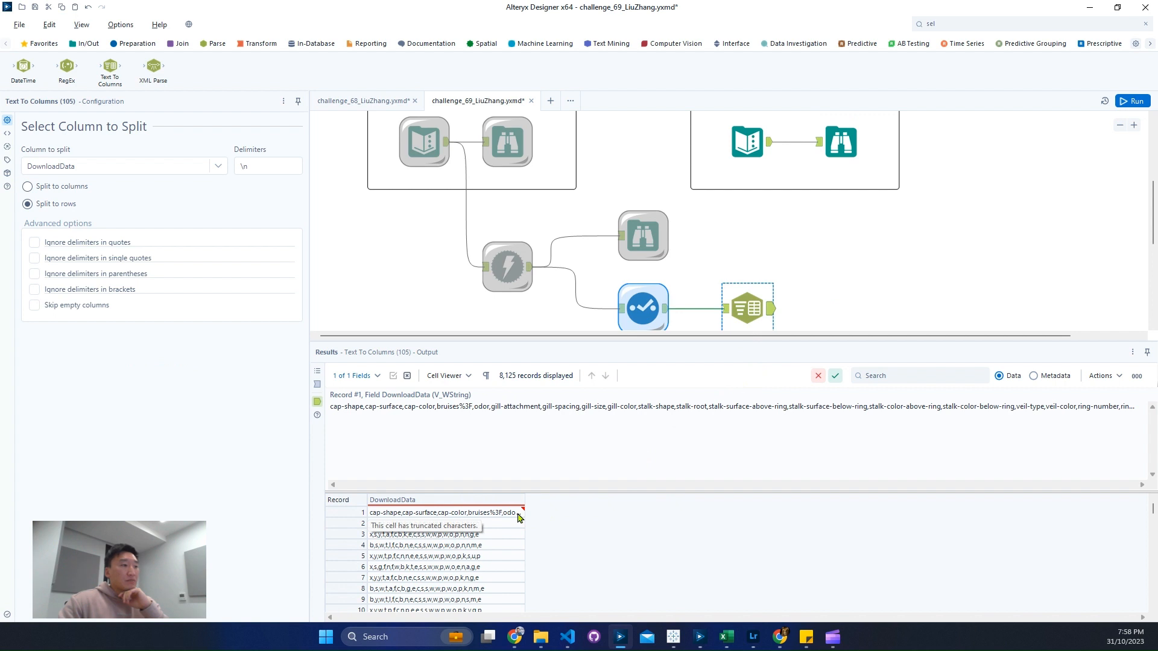
Step: Add a second Text To Columns tool after the first and set it to split DownloadData into 23 columns with a comma delimiter
left_click_drag(110, 68, 914, 314)
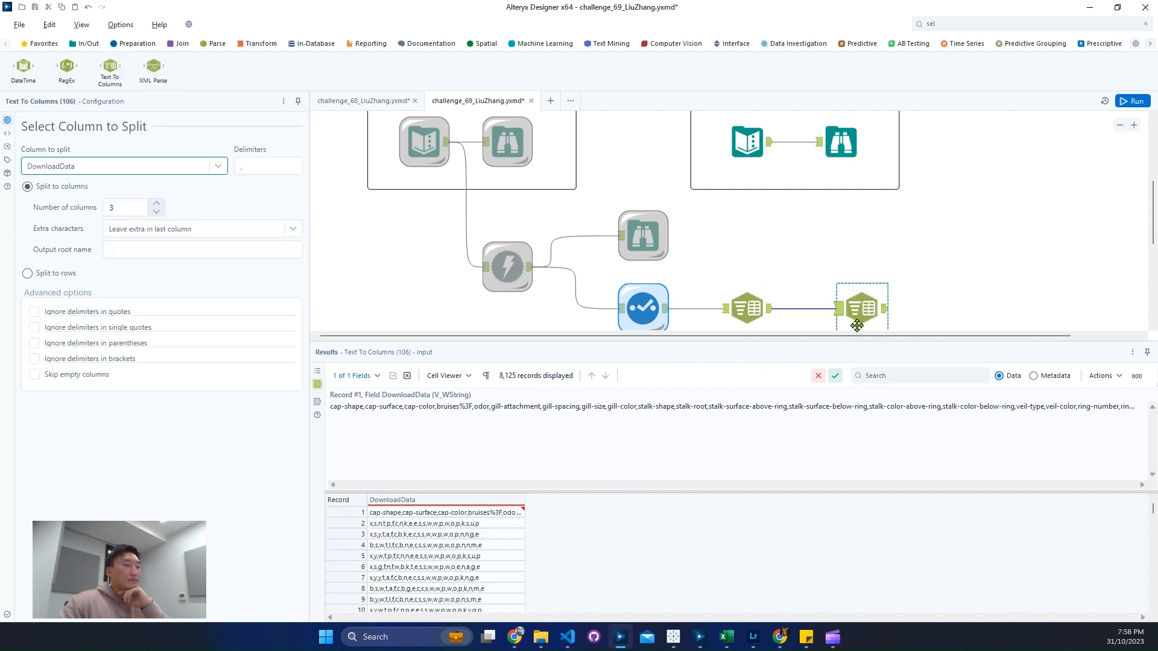
left_click(156, 211)
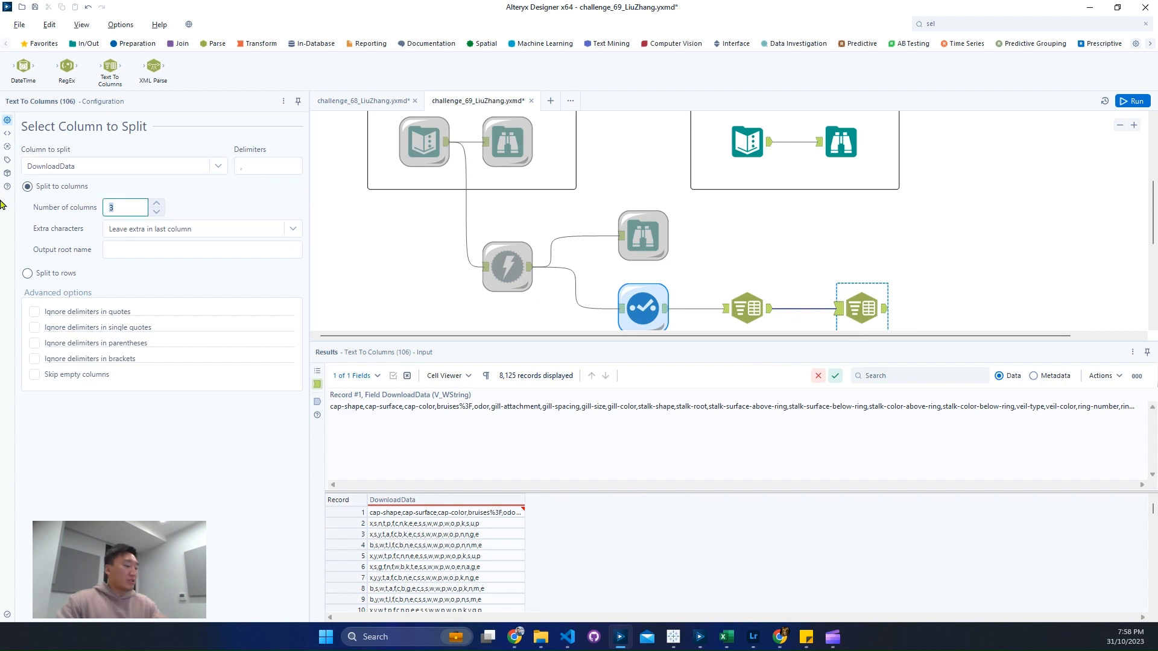
left_click(252, 163)
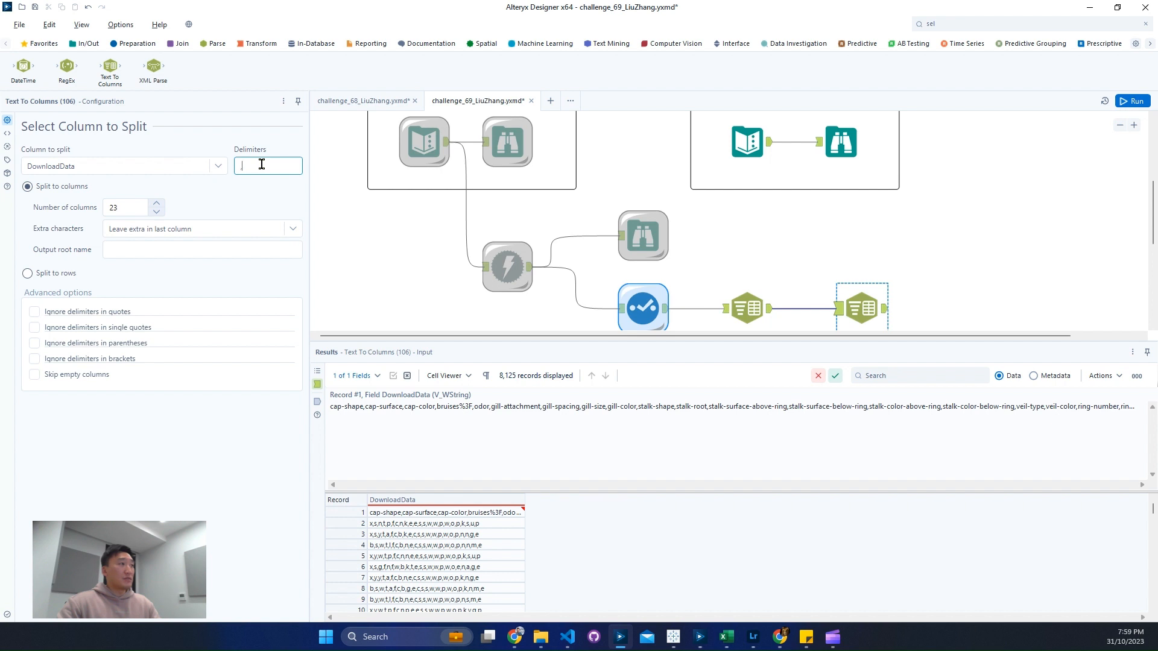
Step: Run the workflow and examine the split columns from first to last, including the class values and the bruises header
left_click(1147, 102)
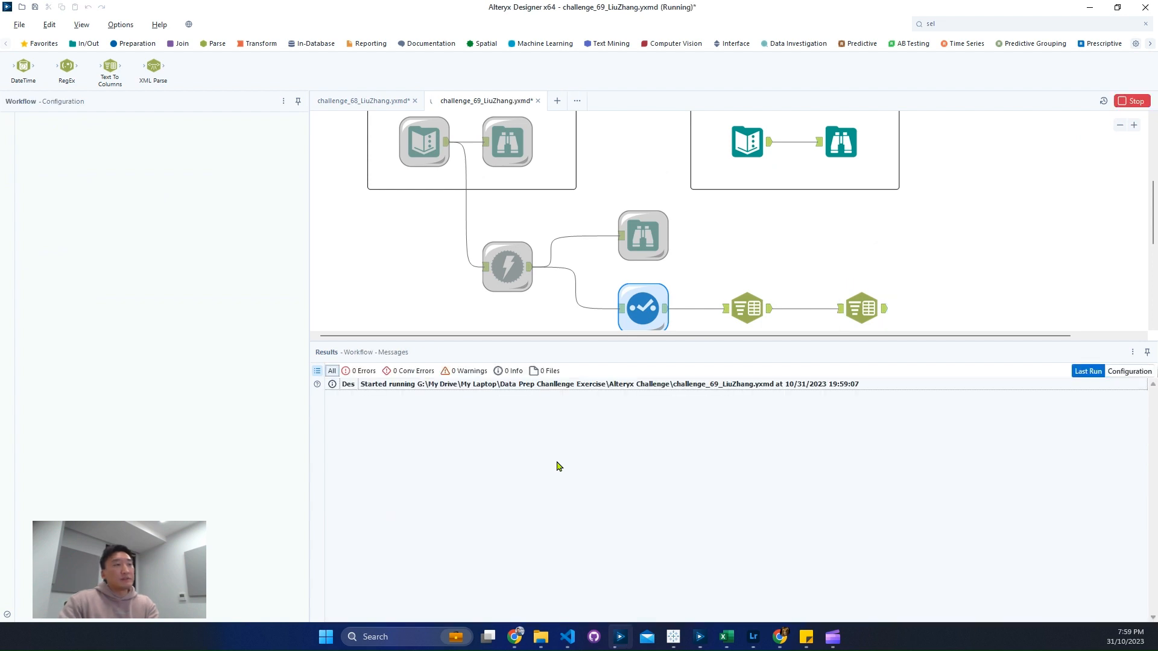
left_click(886, 316)
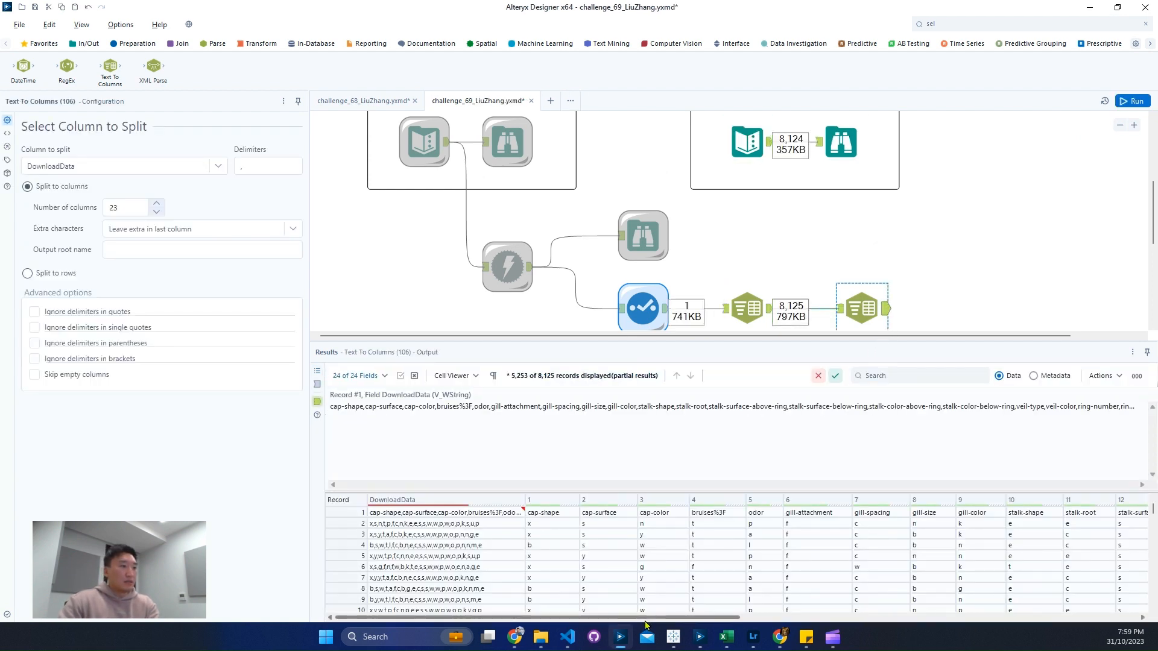
left_click_drag(686, 618, 1113, 614)
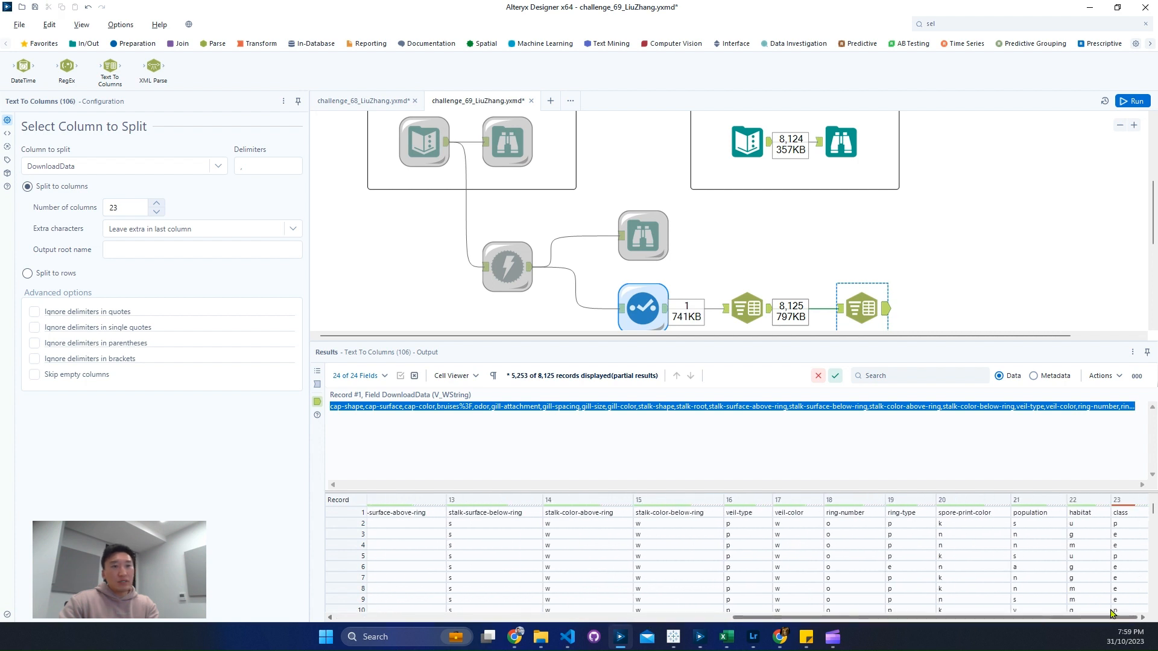
left_click(1130, 524)
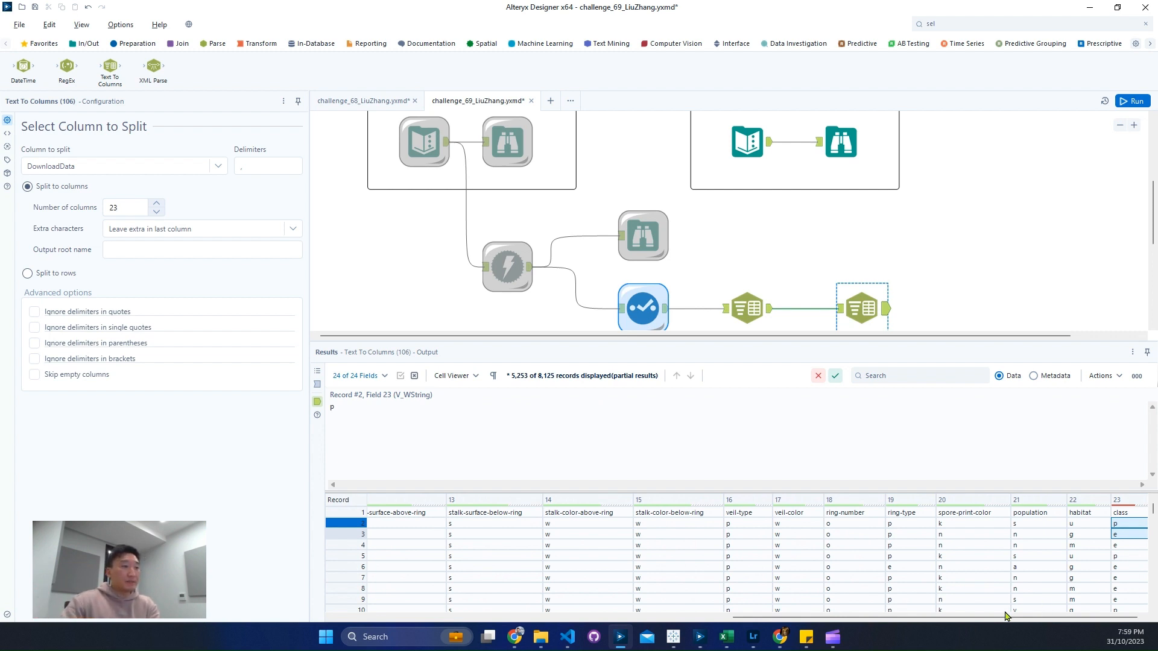
left_click_drag(1006, 616, 746, 625)
left_click_drag(633, 622, 597, 622)
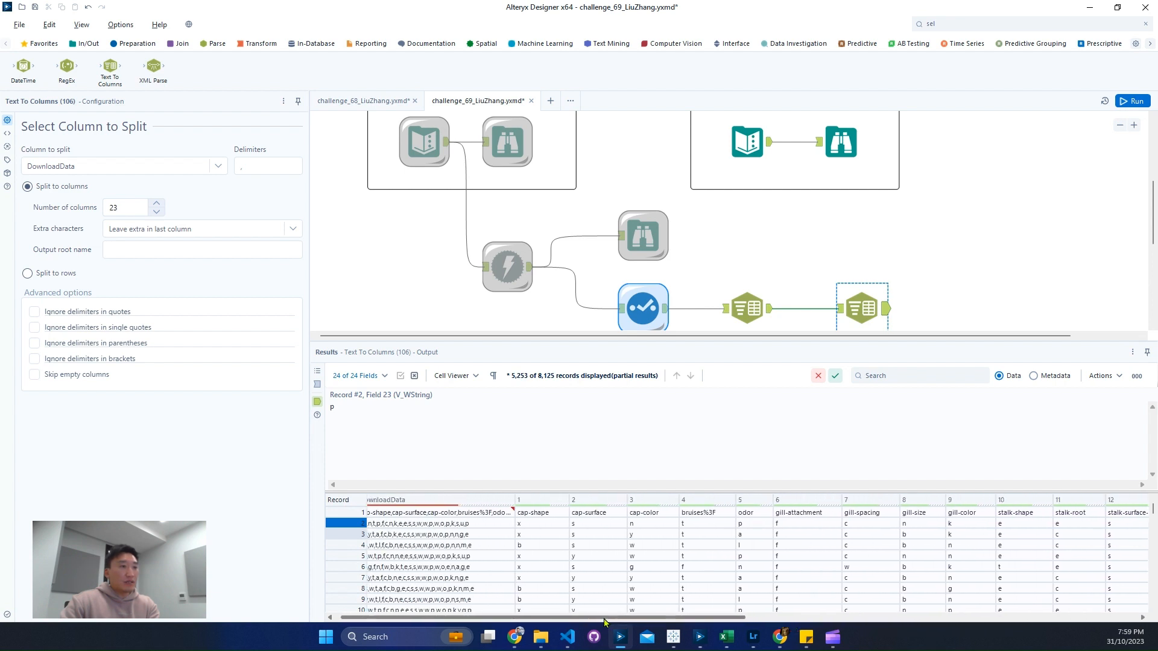
left_click(709, 514)
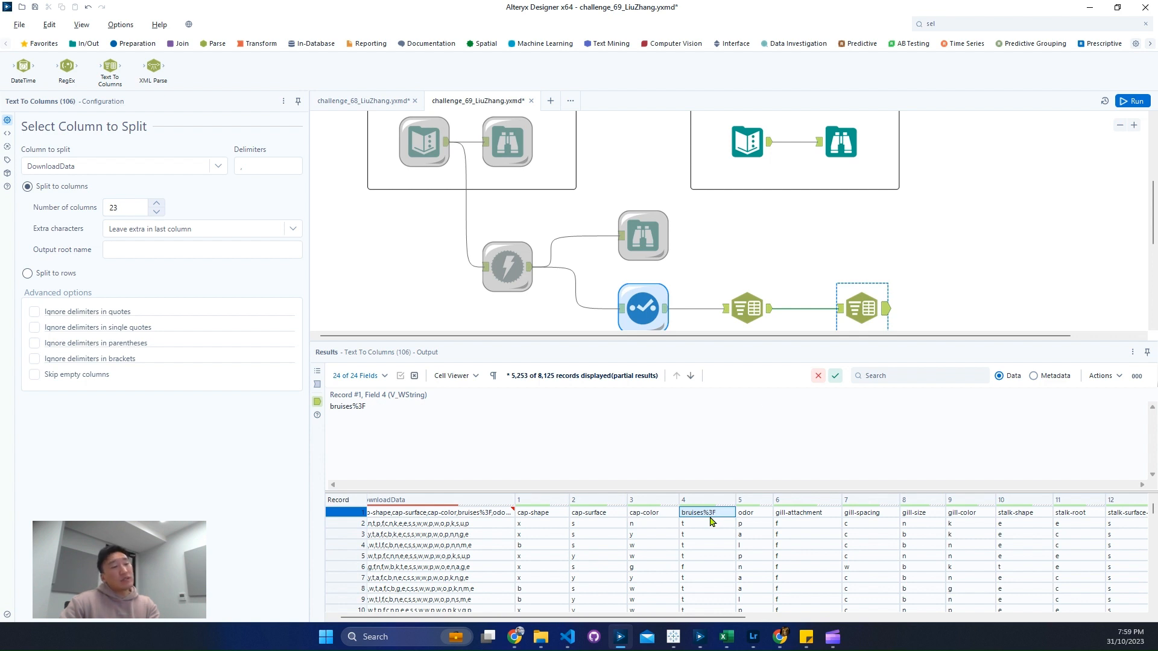
Step: Add a Select tool after the second Text To Columns tool
left_click(1030, 24)
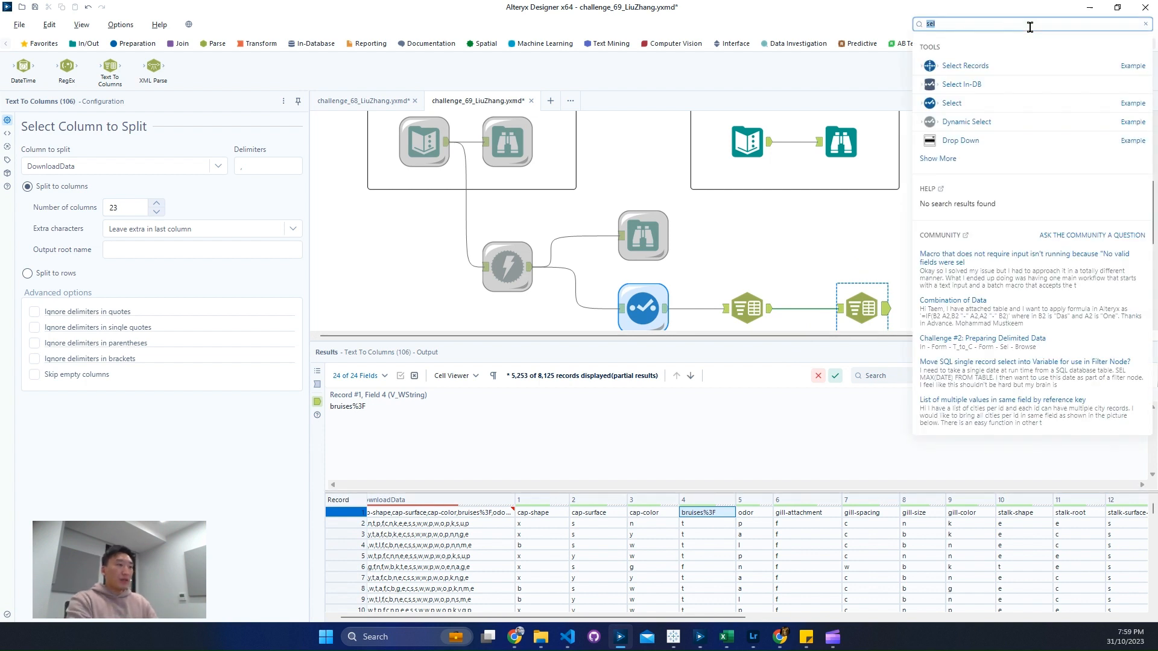
type("se")
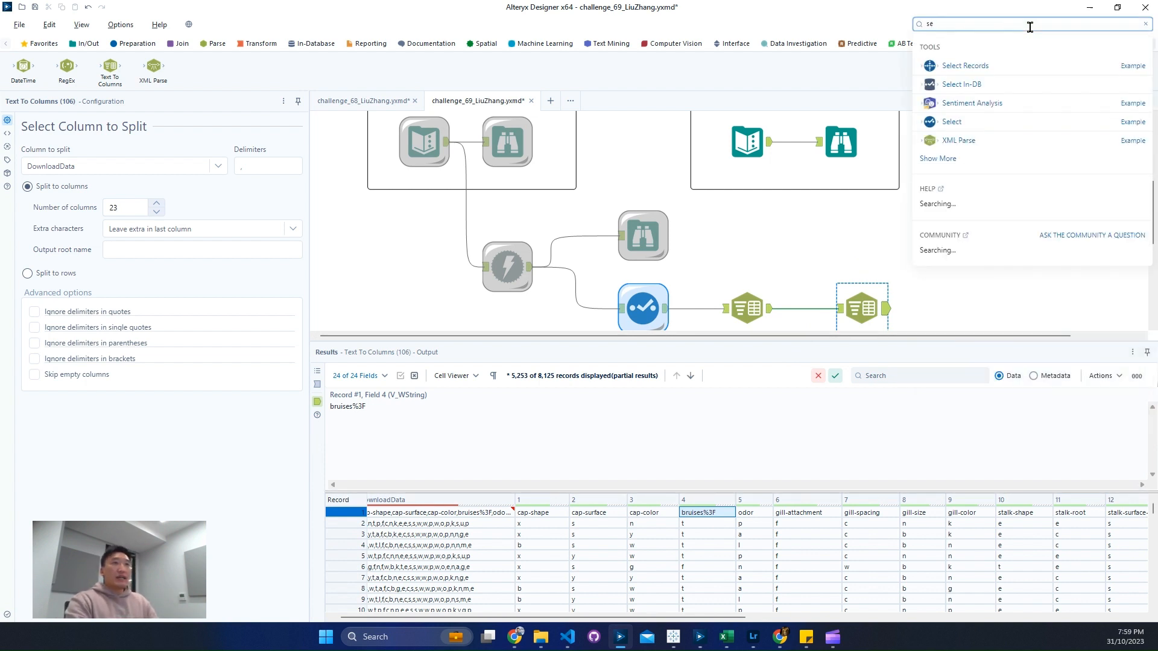
left_click_drag(956, 137, 954, 306)
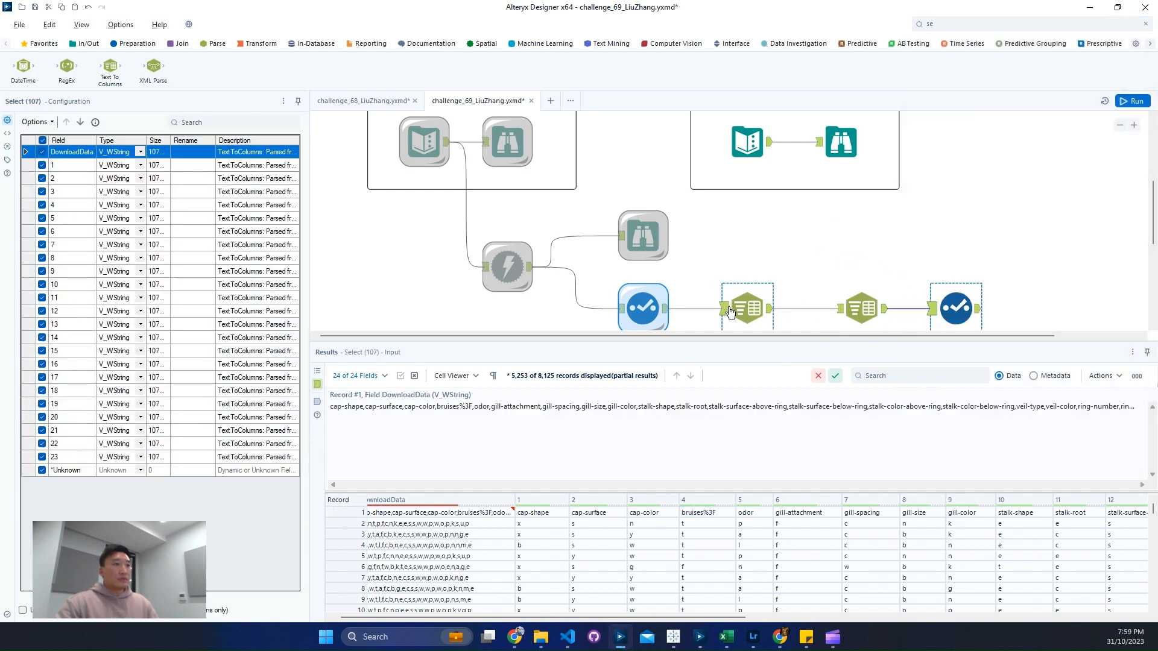
Step: Insert a Record ID tool between the two Text To Columns tools
left_click(726, 308)
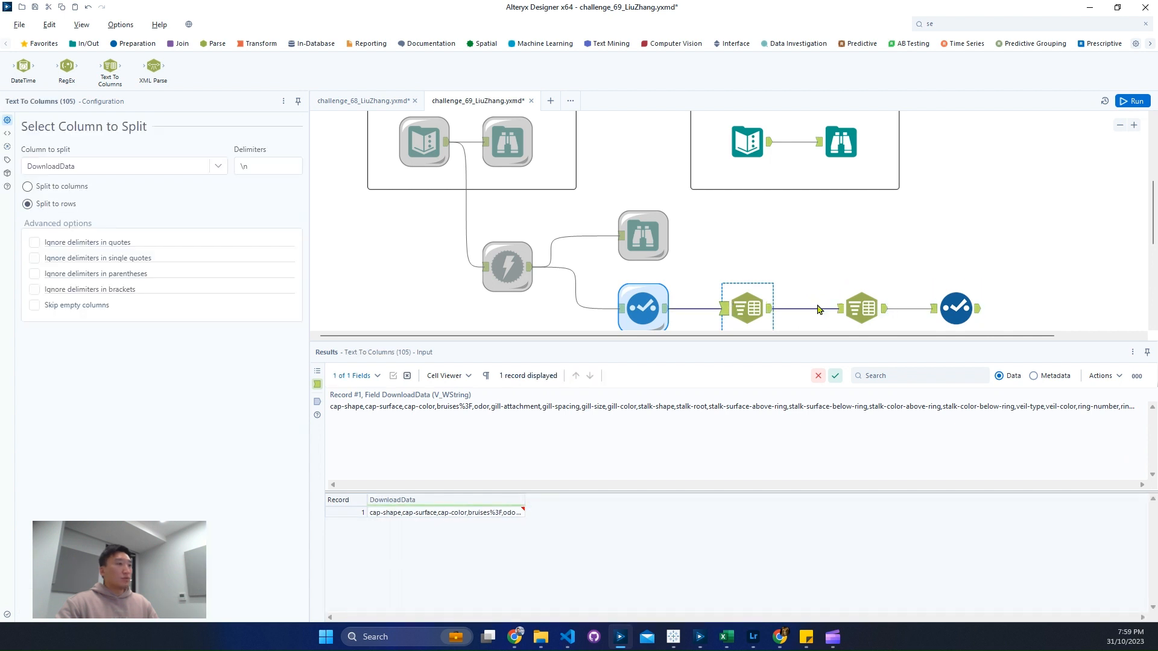
left_click(138, 45)
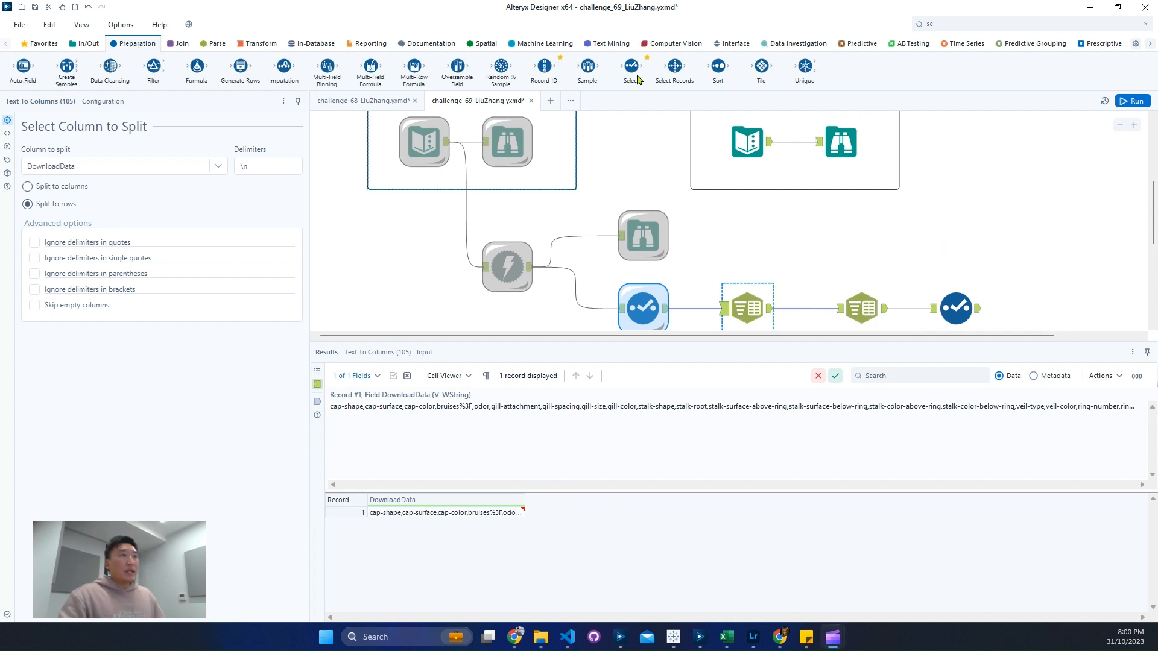
scroll(835, 268, "down", 1)
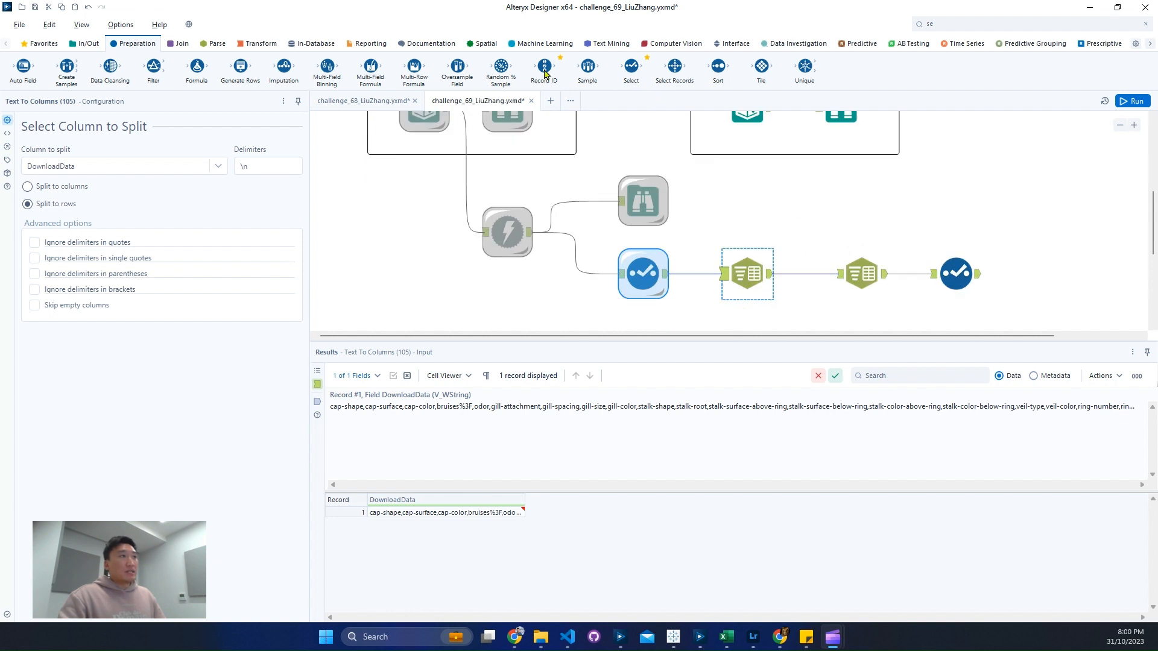
left_click_drag(544, 74, 812, 275)
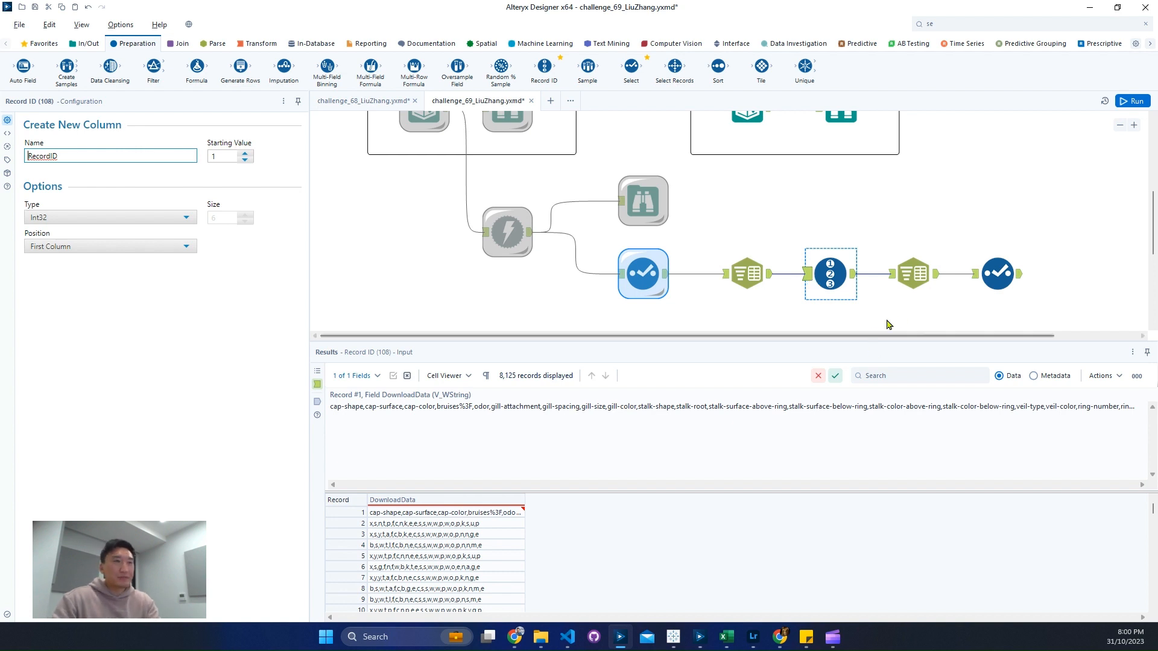
Step: Move the last Select tool farther along and insert a Dynamic Rename tool between it and the second Text To Columns tool
left_click(996, 275)
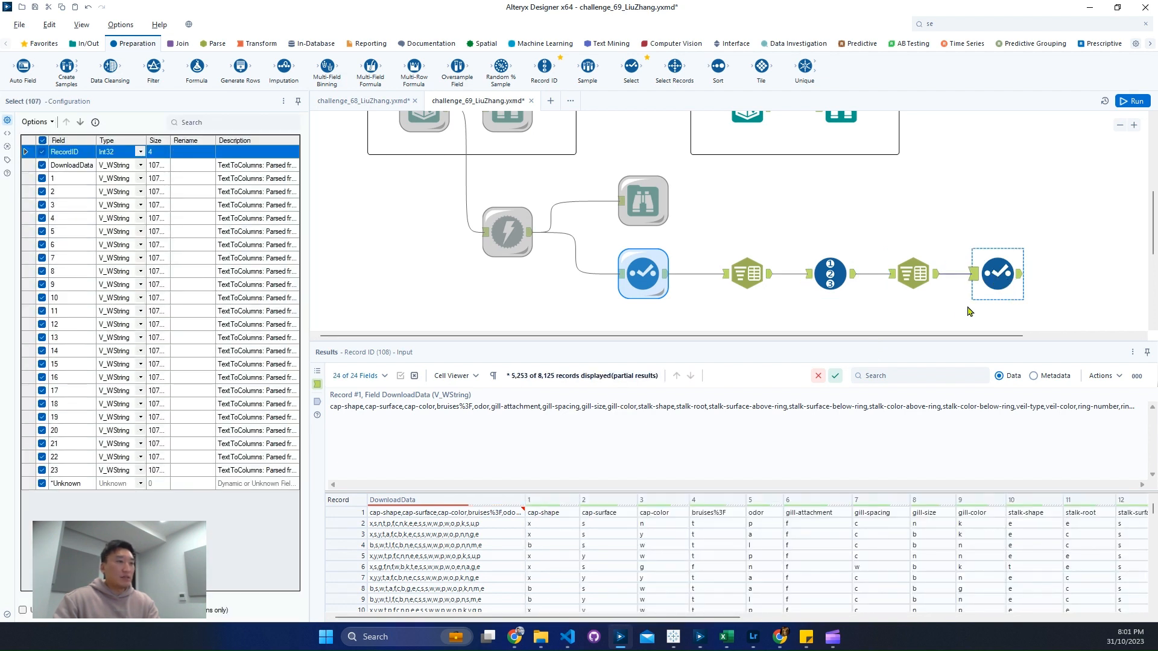
left_click_drag(992, 279, 1054, 279)
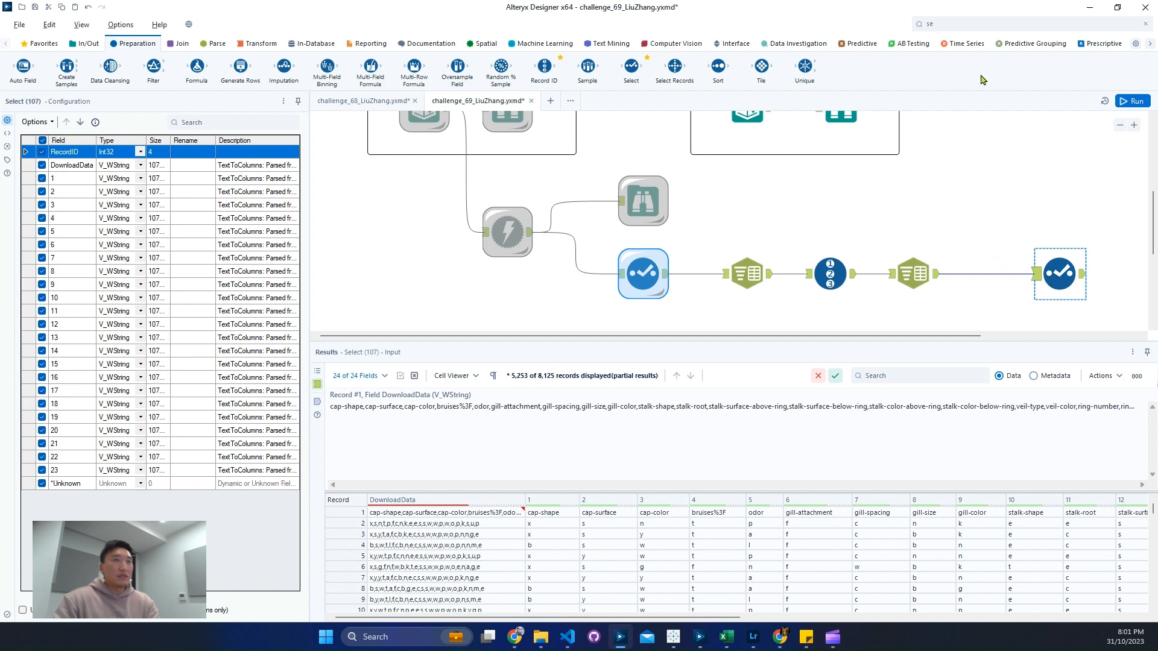
left_click(1008, 29)
type("dyn")
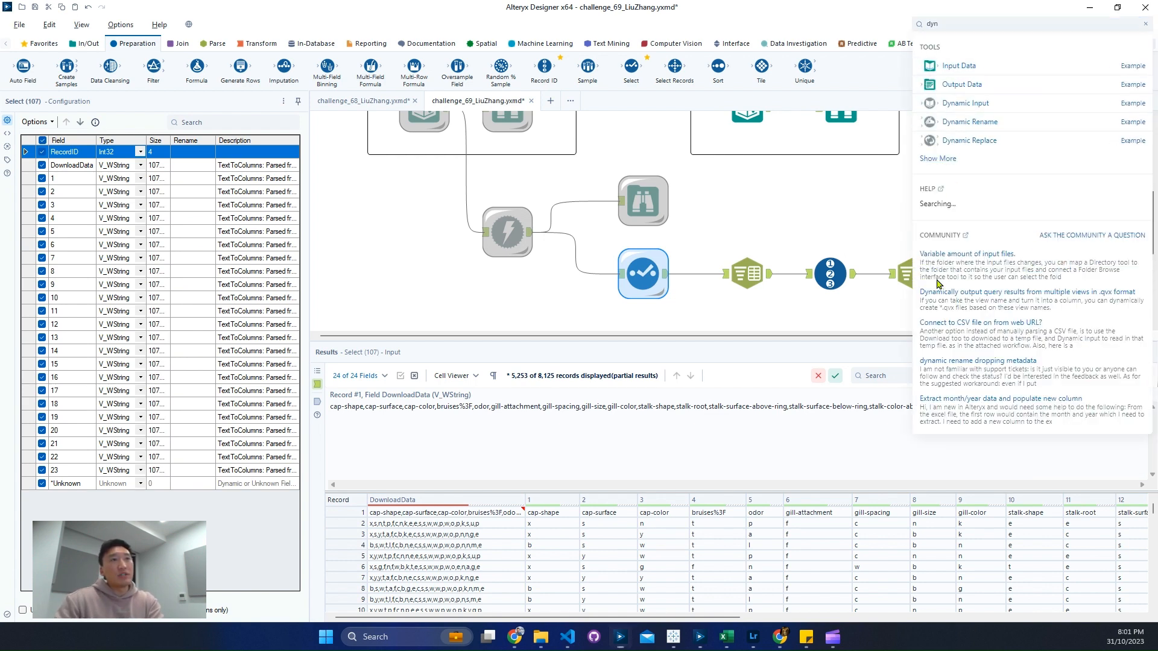
left_click_drag(995, 120, 985, 278)
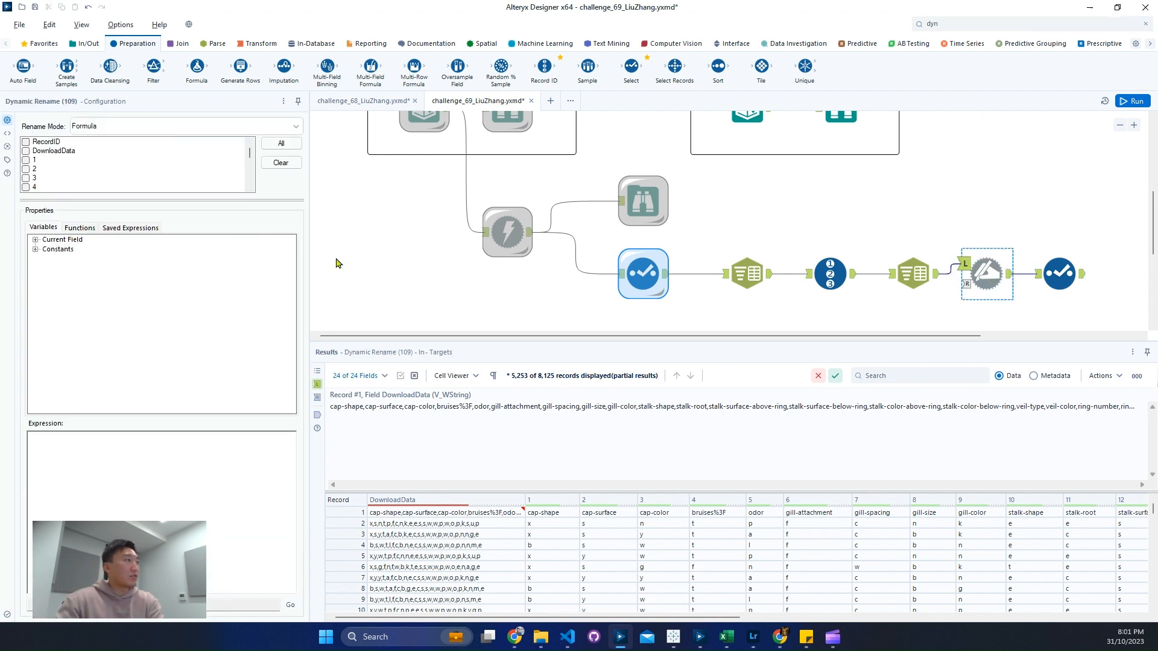
left_click(155, 125)
left_click(180, 140)
left_click(277, 146)
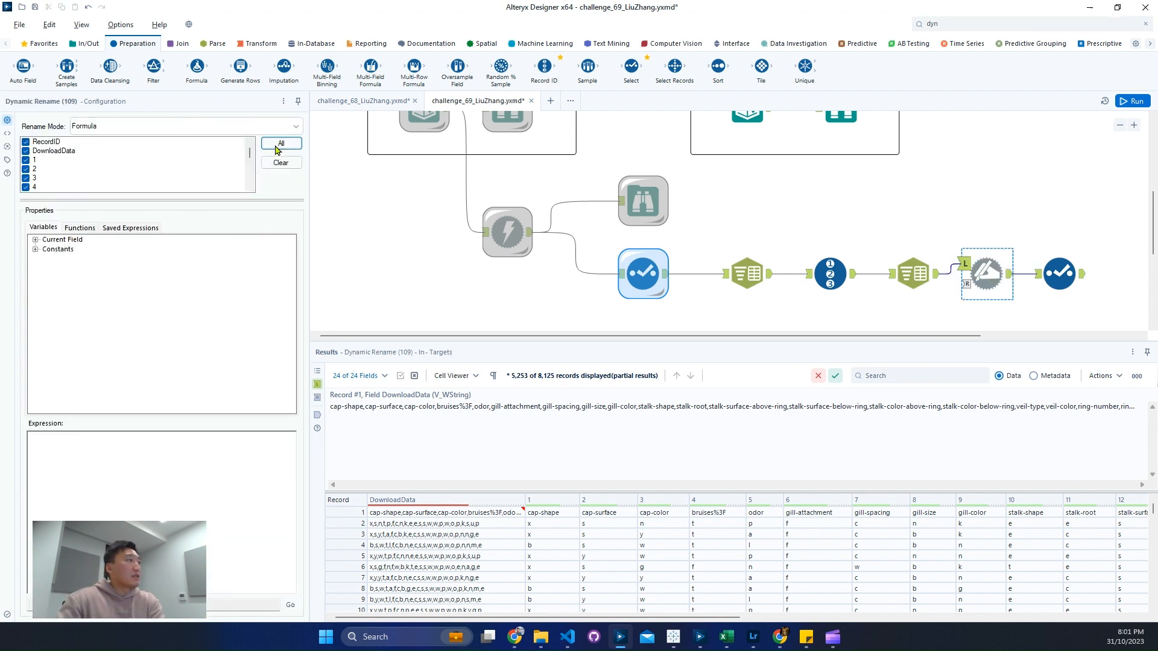
left_click(28, 143)
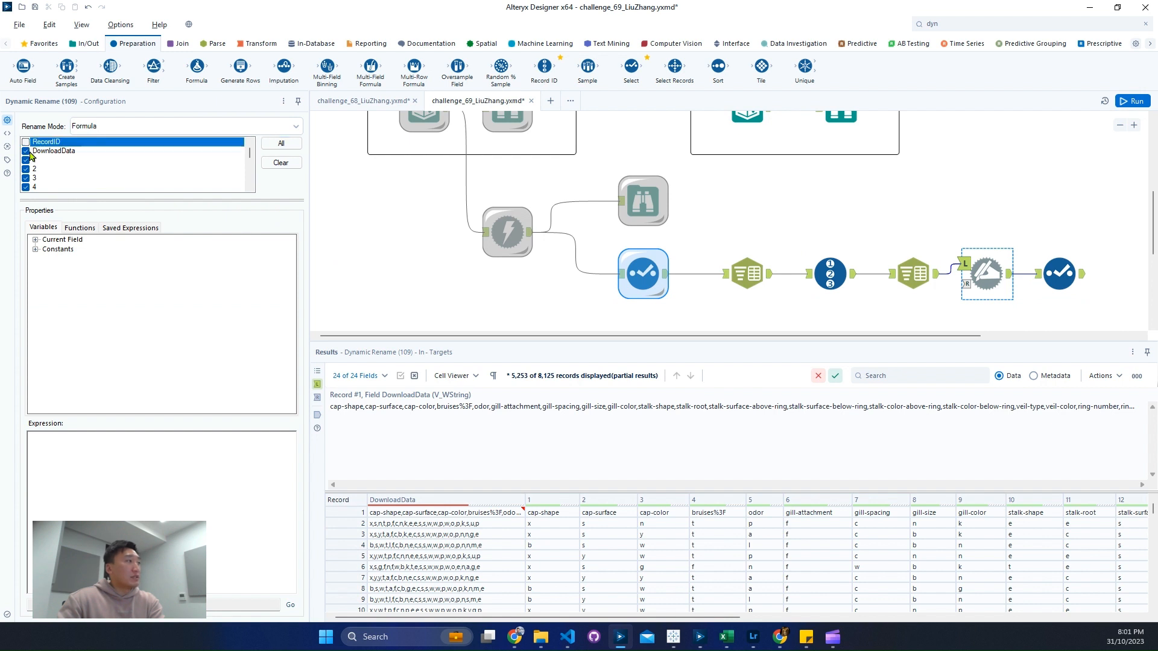
left_click(27, 152)
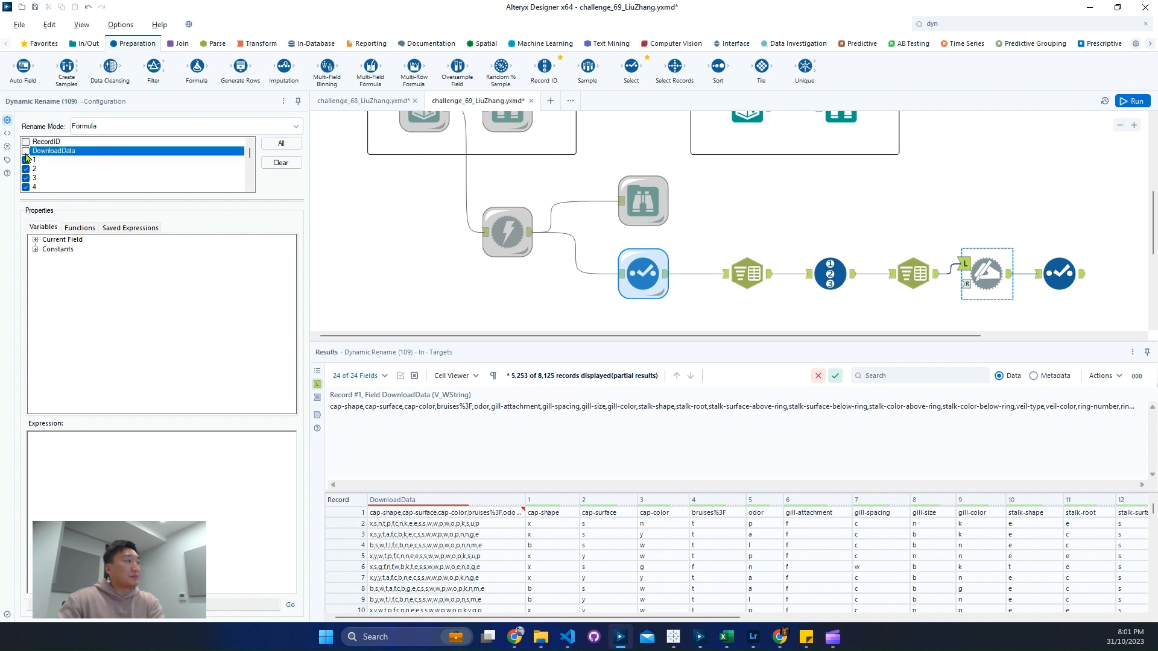
Step: Set Dynamic Rename to Take Field Names from First Row of Data and exclude RecordID and DownloadData from the renaming
left_click(181, 128)
left_click(166, 174)
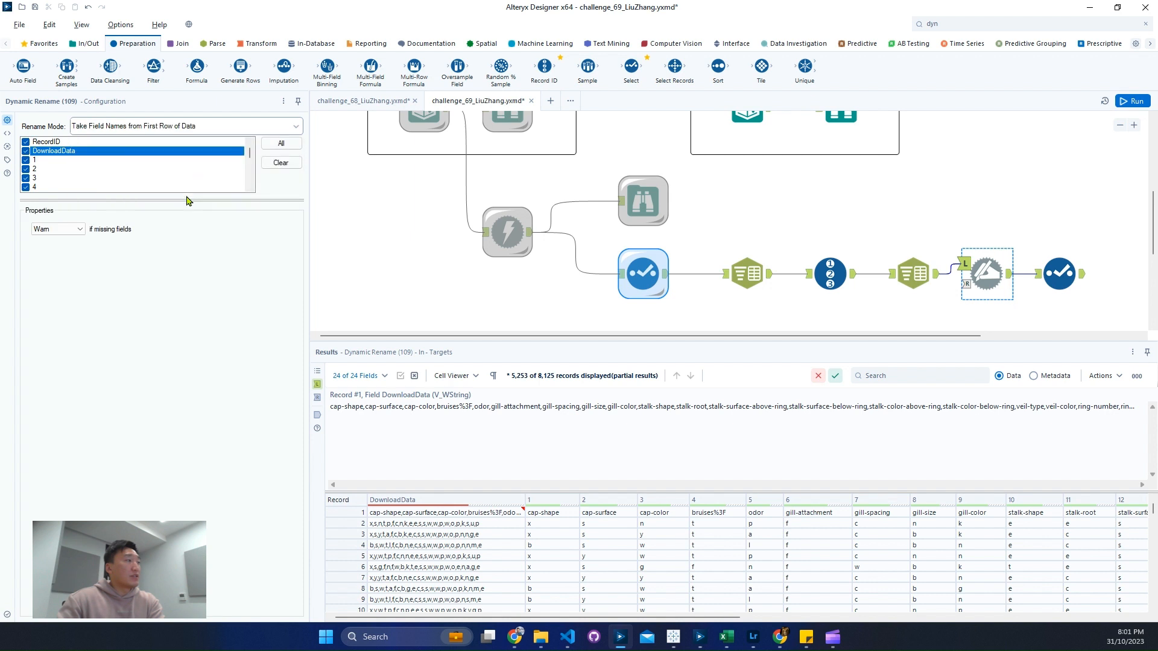
left_click(25, 142)
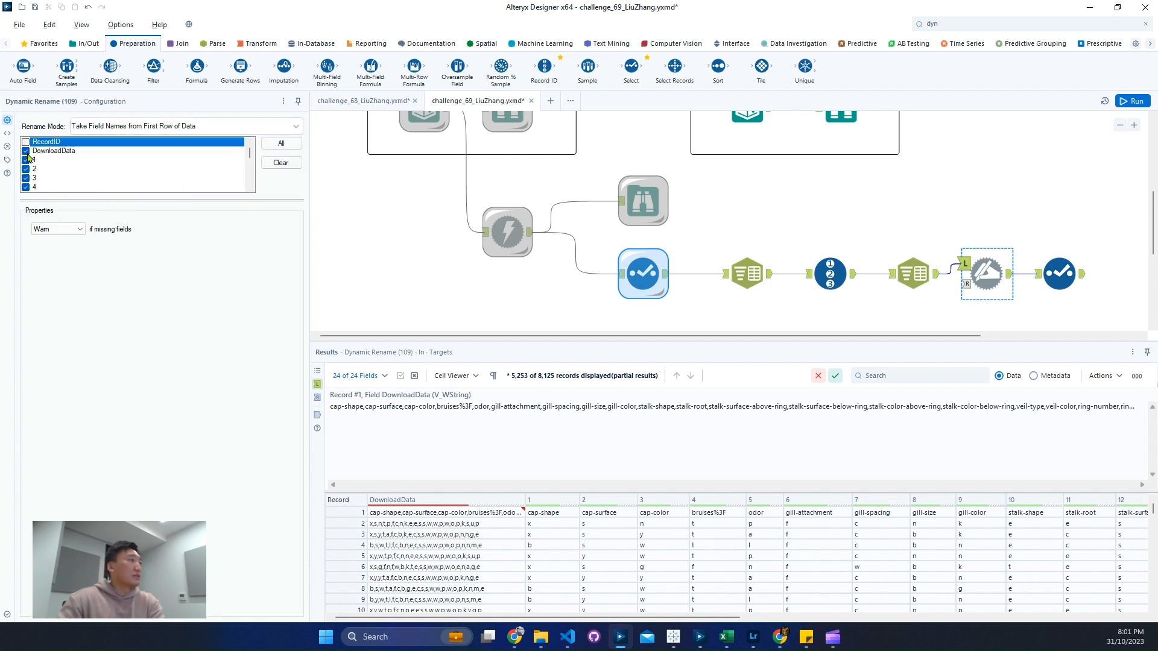
left_click(26, 150)
Step: Run the workflow with the Dynamic Rename tool included and view that tool's data
scroll(929, 211, "down", 1)
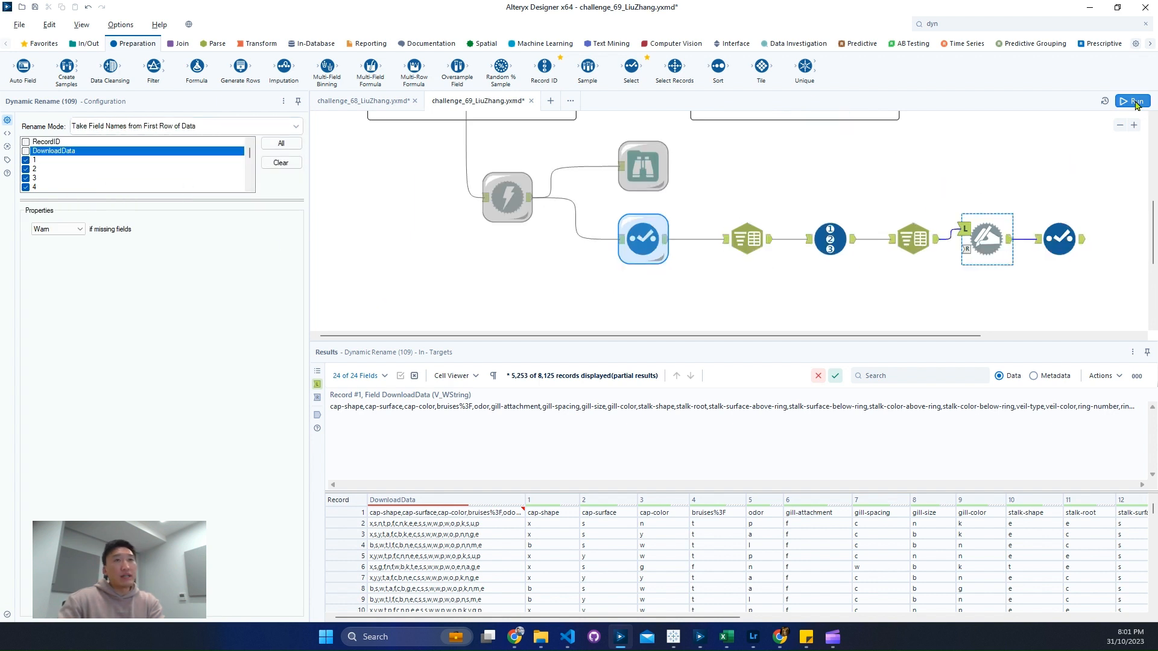
key("ctrl+r")
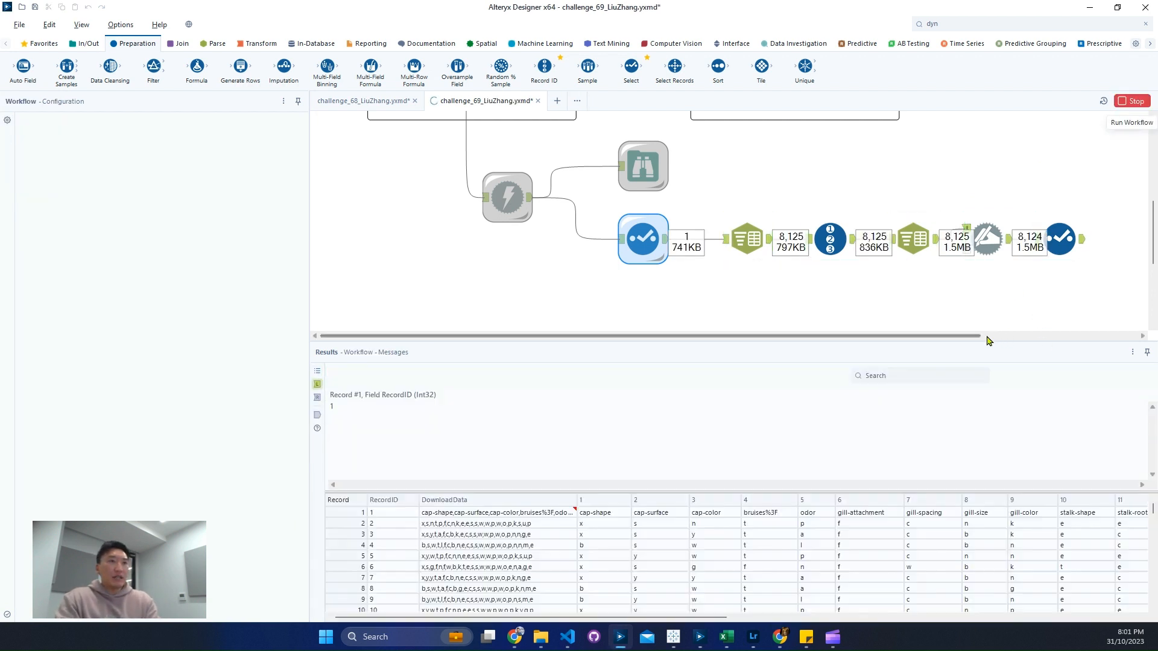
left_click(987, 241)
scroll(1004, 245, "right", 3)
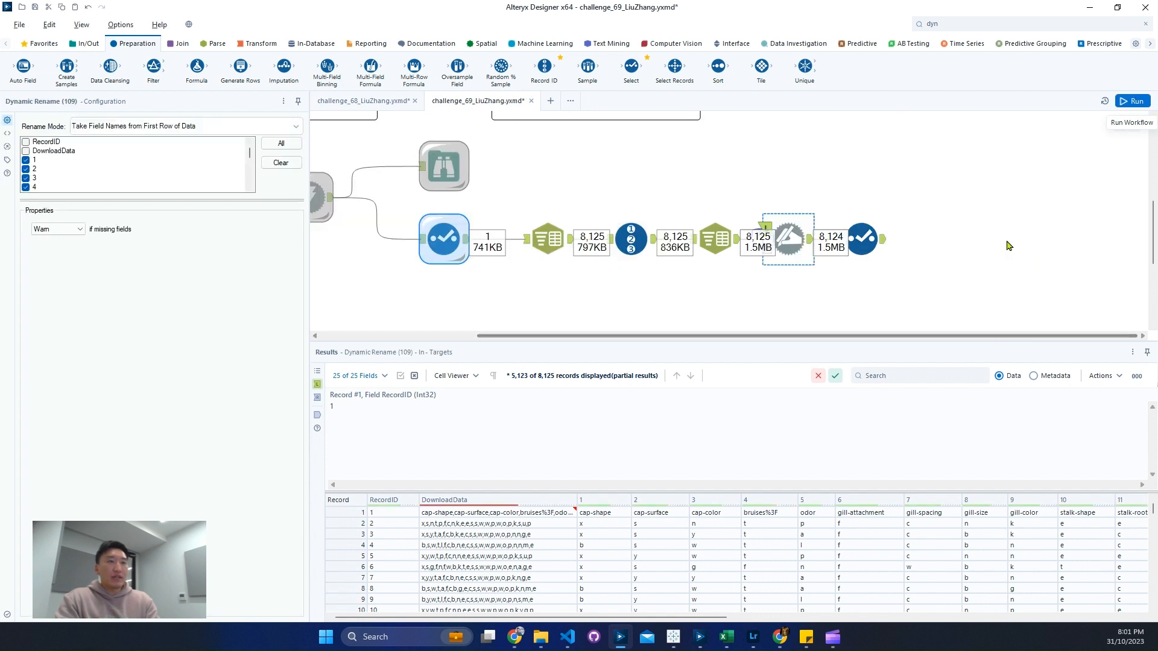
Step: Examine the Dynamic Rename tool's output, checking the renamed headers and the values and data quality of the class column
left_click(812, 246)
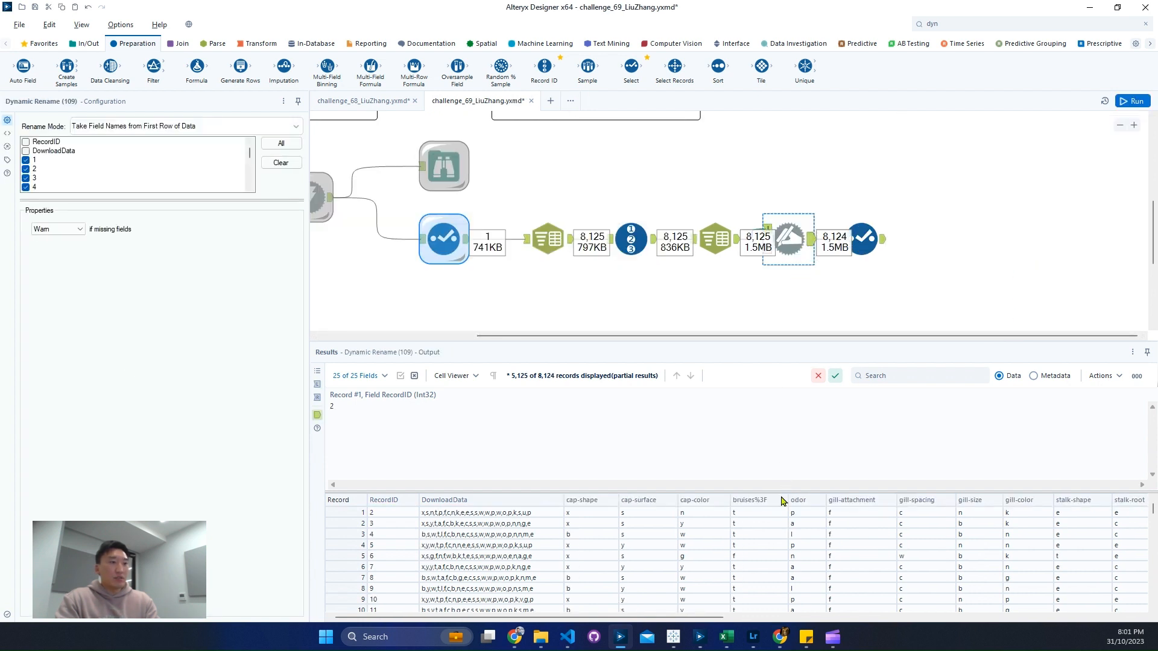
mouse_move(699, 636)
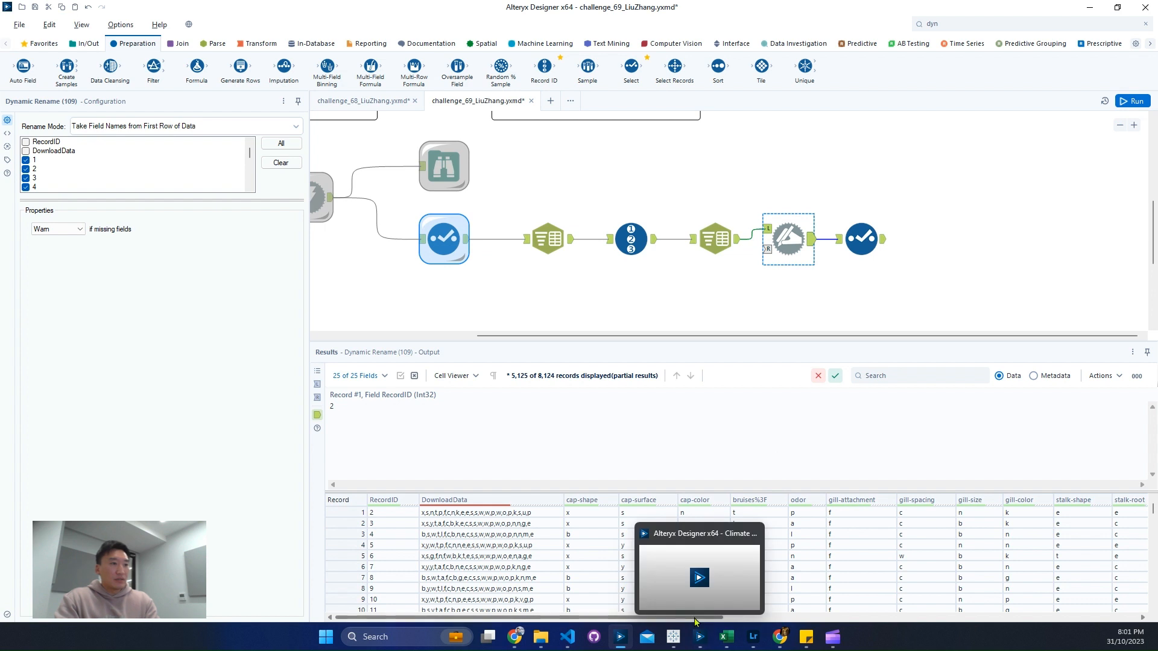
left_click(816, 617)
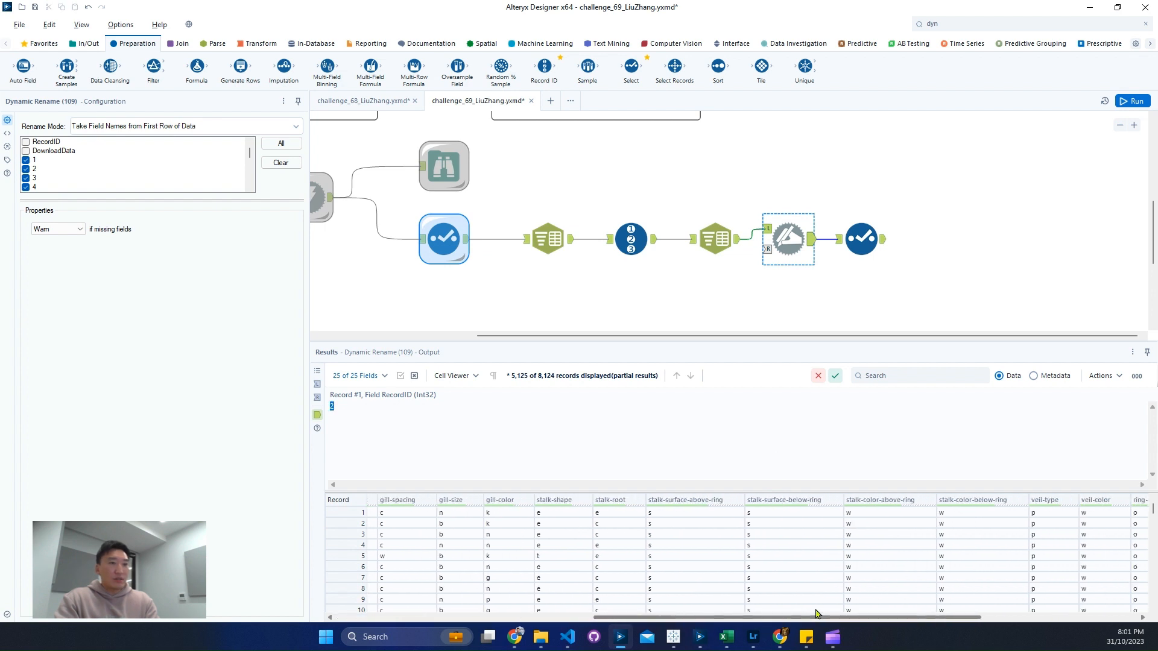
left_click_drag(816, 615, 1024, 593)
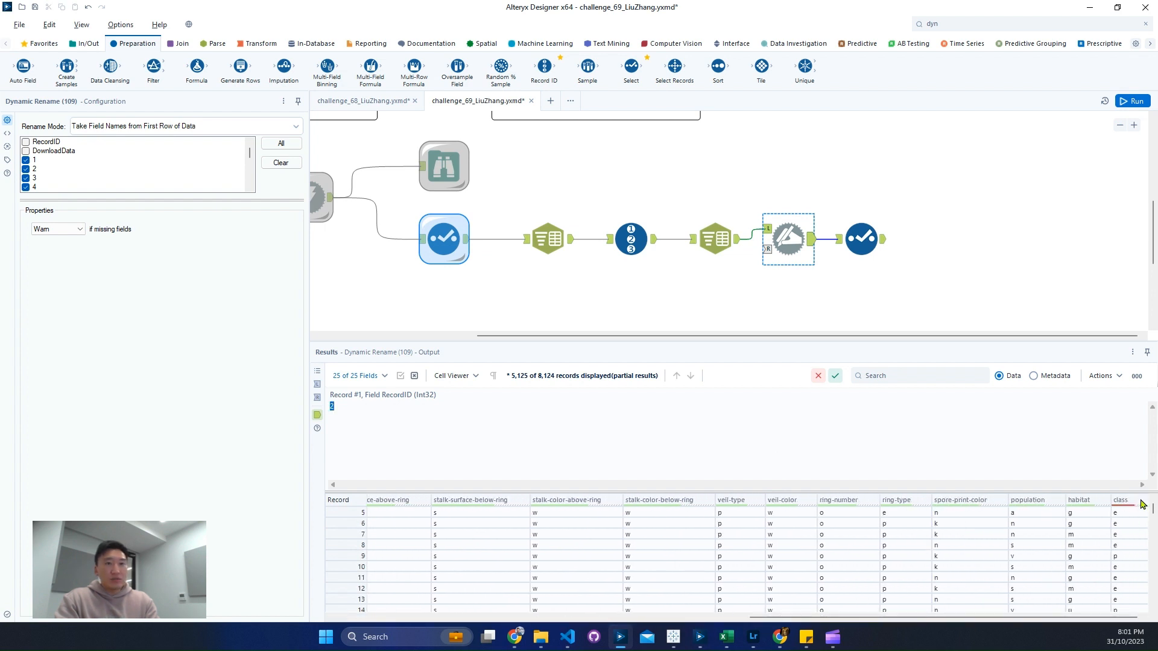
mouse_move(1137, 505)
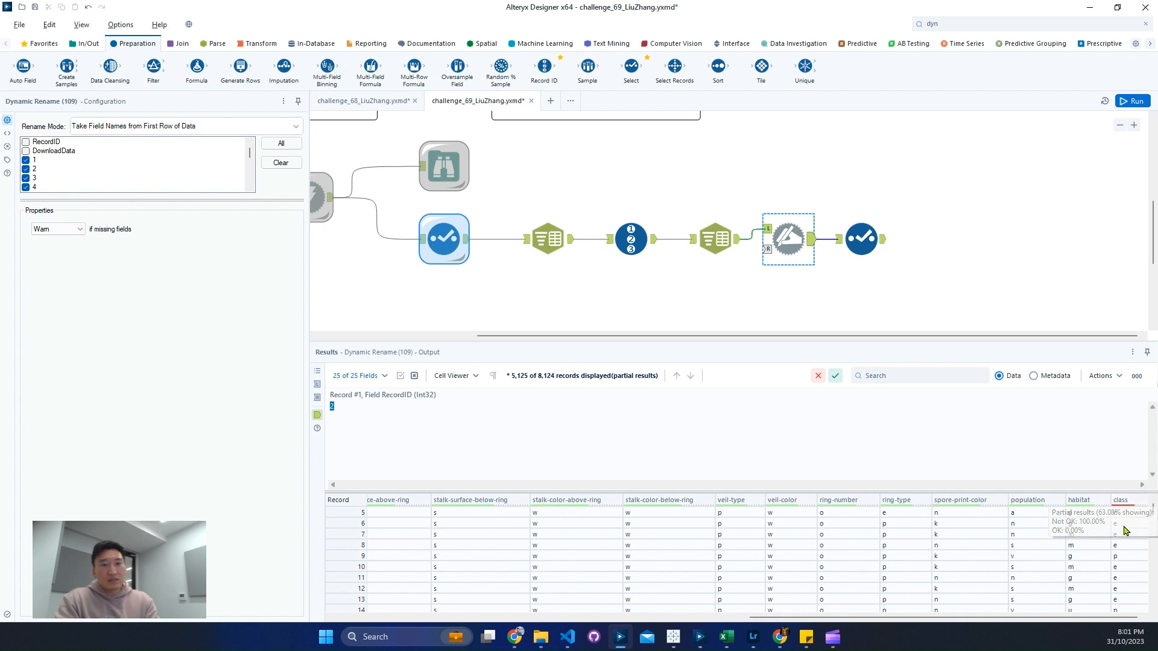
left_click(1127, 524)
left_click_drag(1153, 516, 1138, 613)
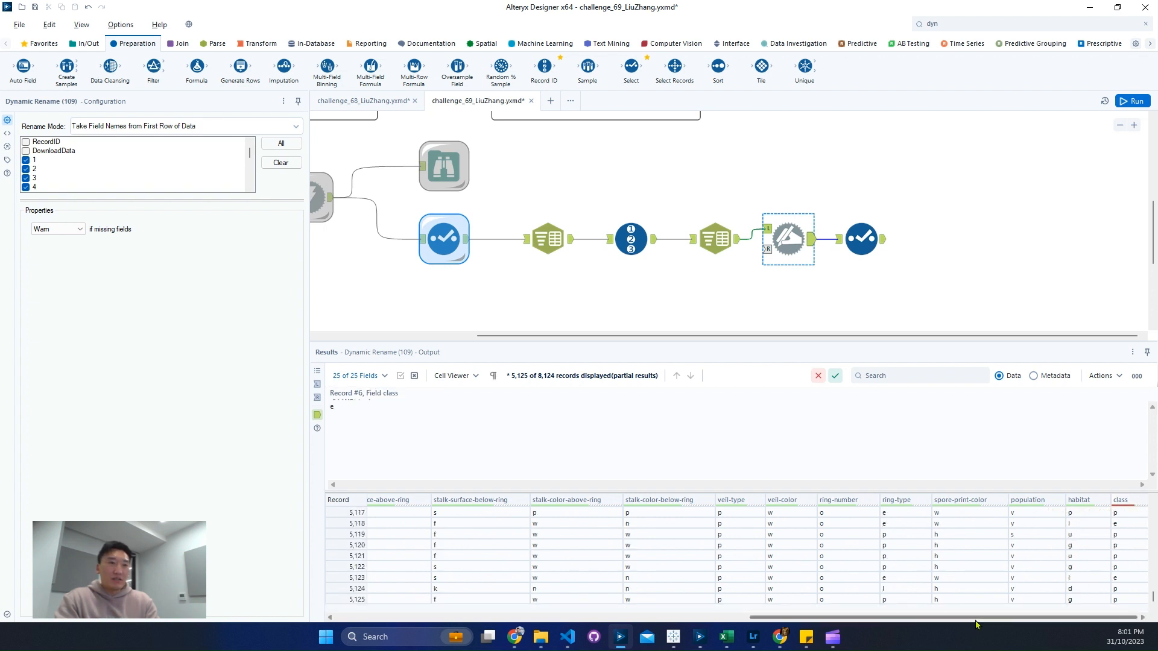
mouse_move(1134, 504)
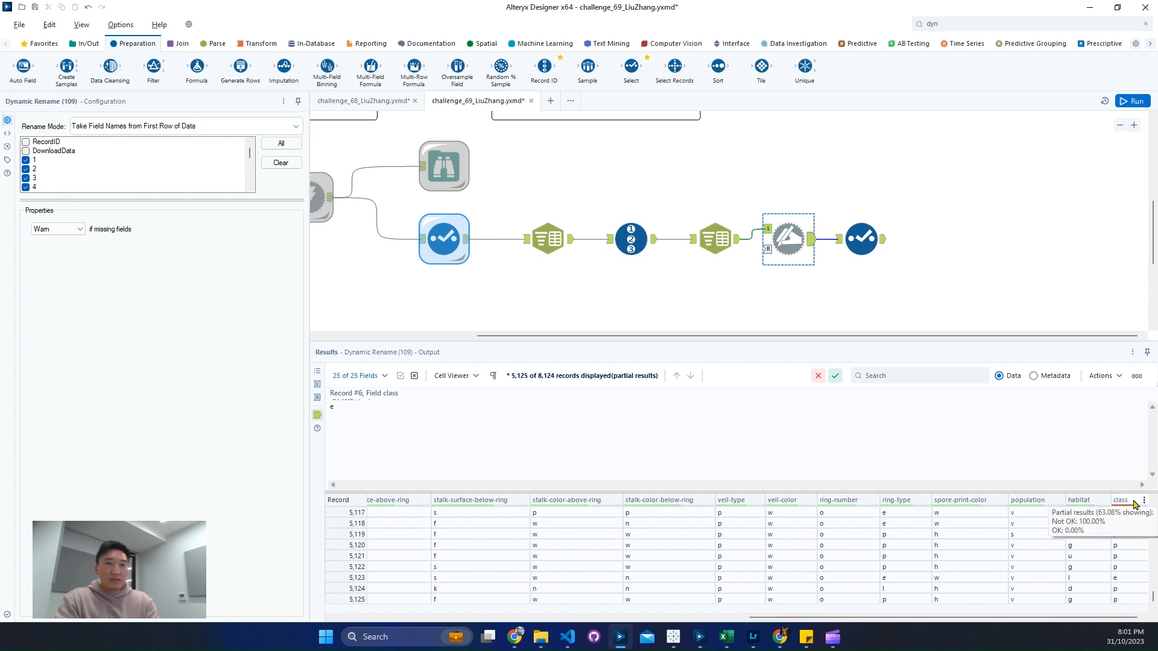
scroll(1120, 570, "up", 18)
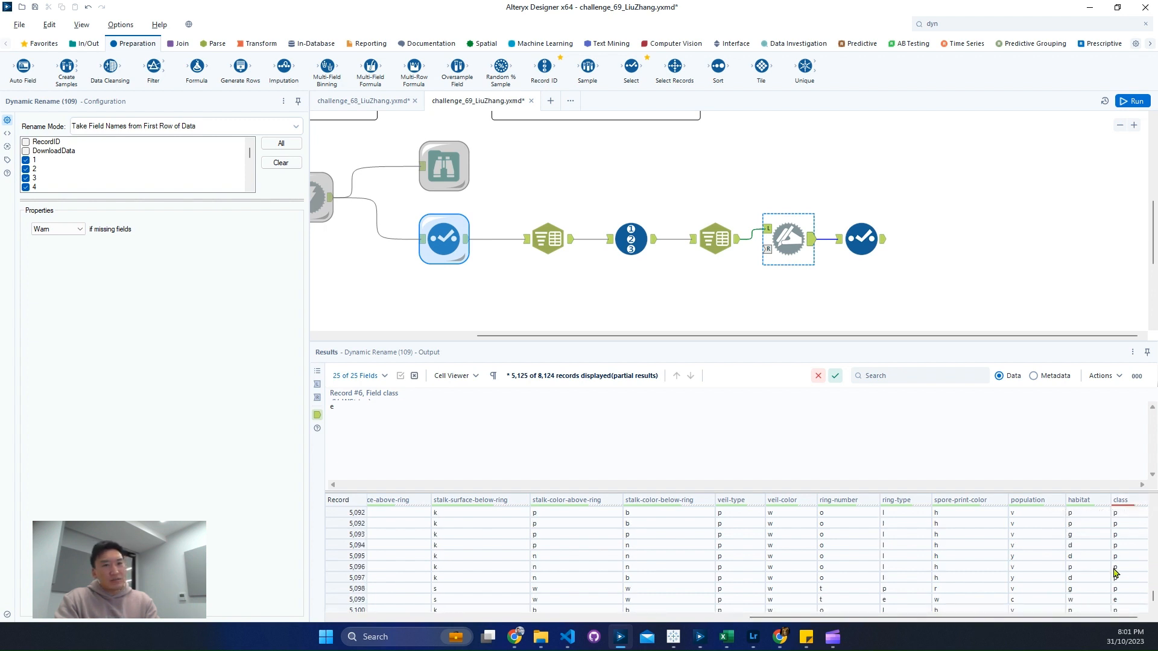
scroll(1119, 569, "up", 12)
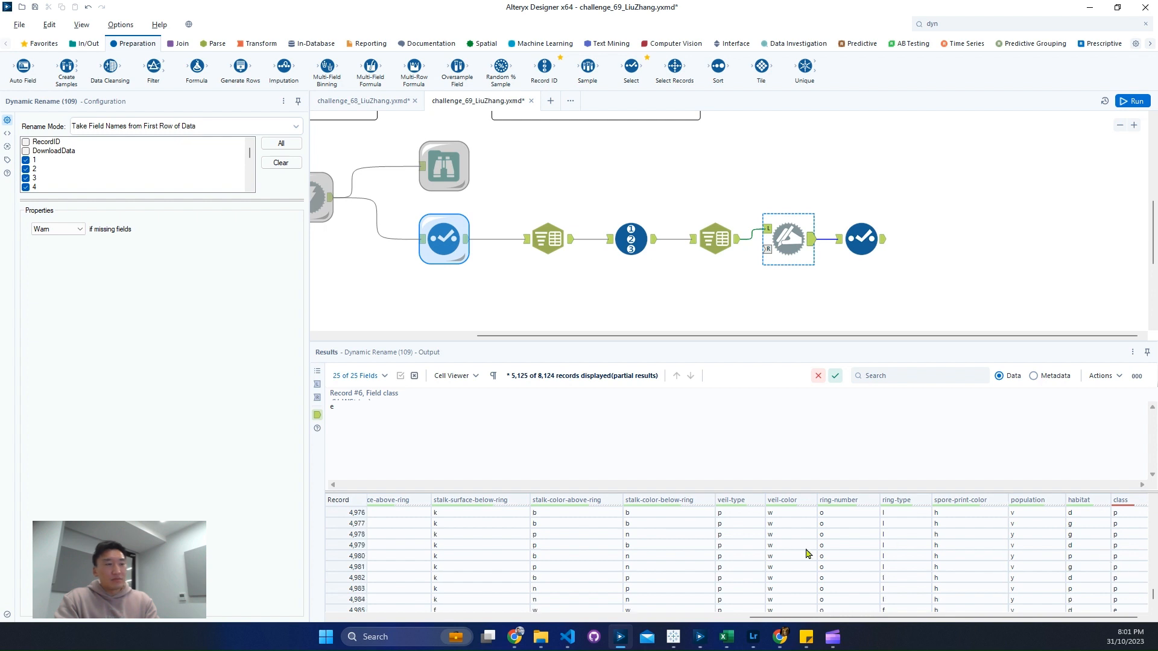
Step: Move the last Select tool farther along and exclude DownloadData from its output while keeping RecordID
left_click(869, 230, "ctrl")
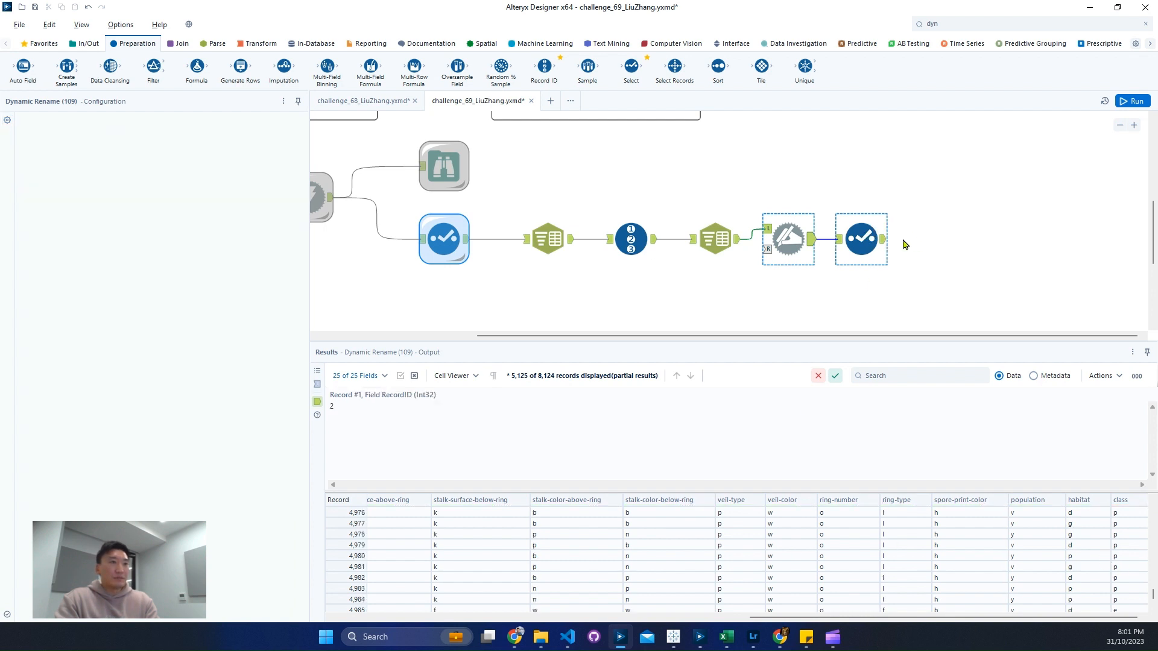
left_click_drag(861, 239, 913, 239)
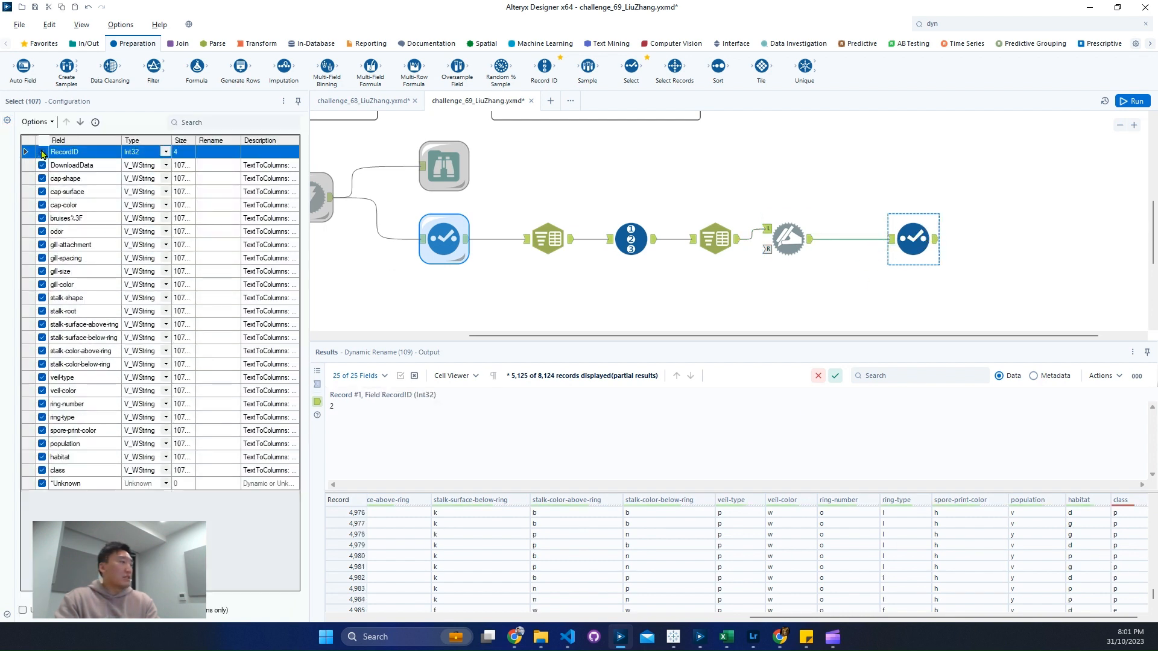
left_click(43, 152)
left_click(41, 165)
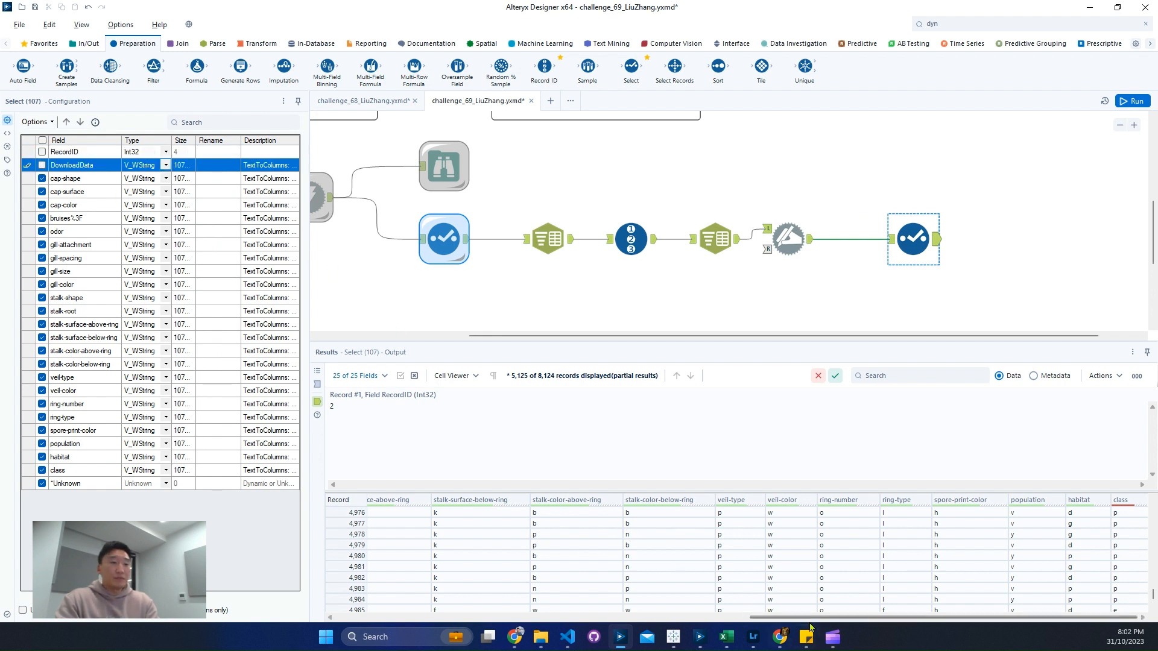
left_click_drag(778, 618, 54, 220)
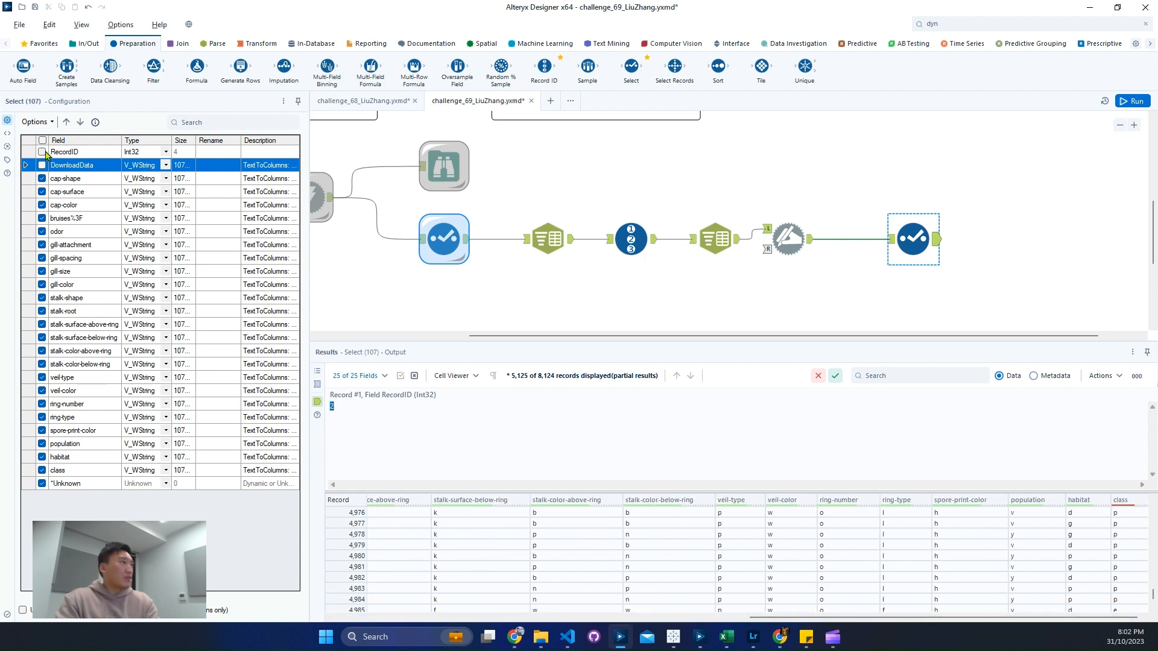
left_click(44, 154)
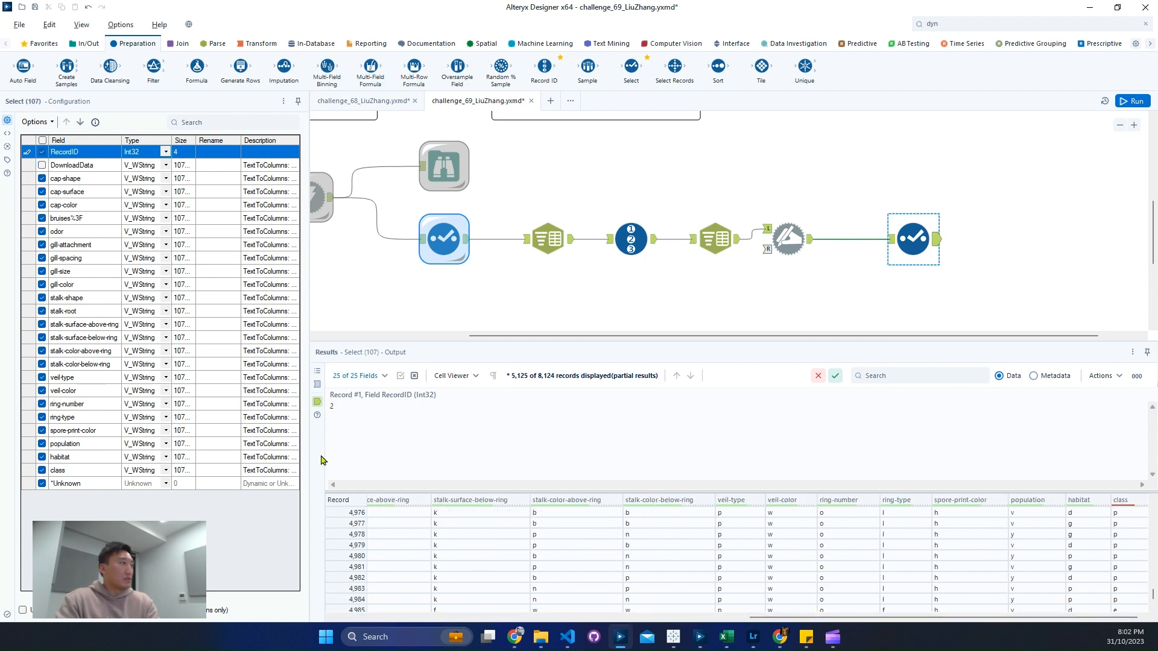
Step: Run the workflow and inspect the last Select tool's output, checking the class column's data quality
left_click(517, 618)
left_click_drag(458, 534, 486, 564)
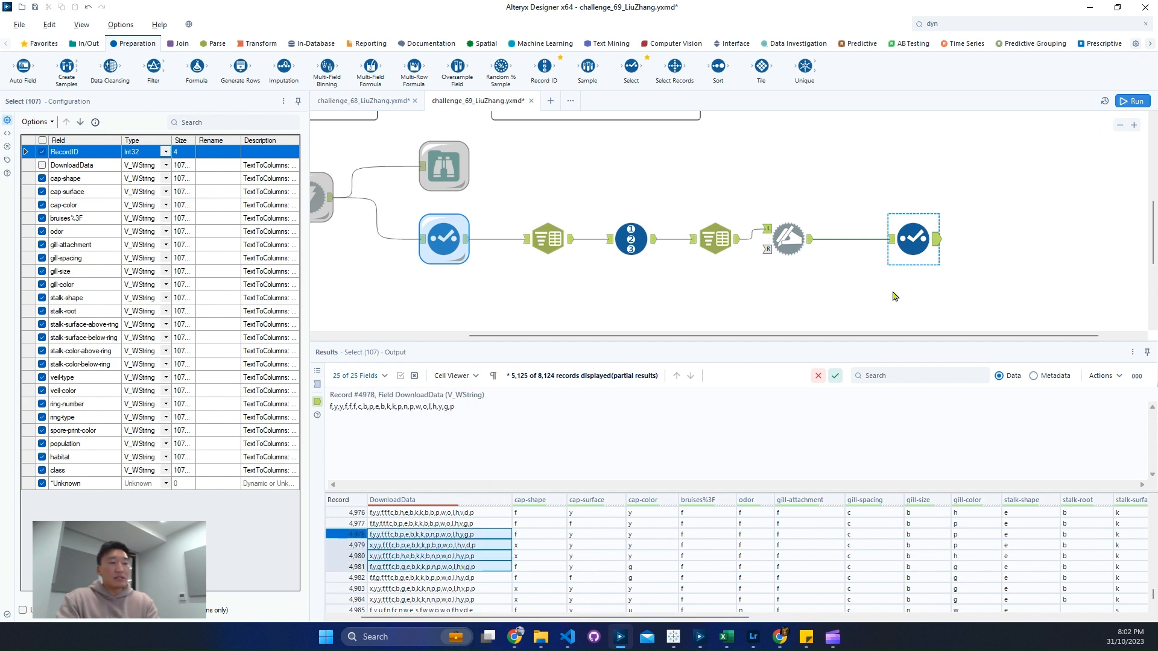
left_click(929, 242)
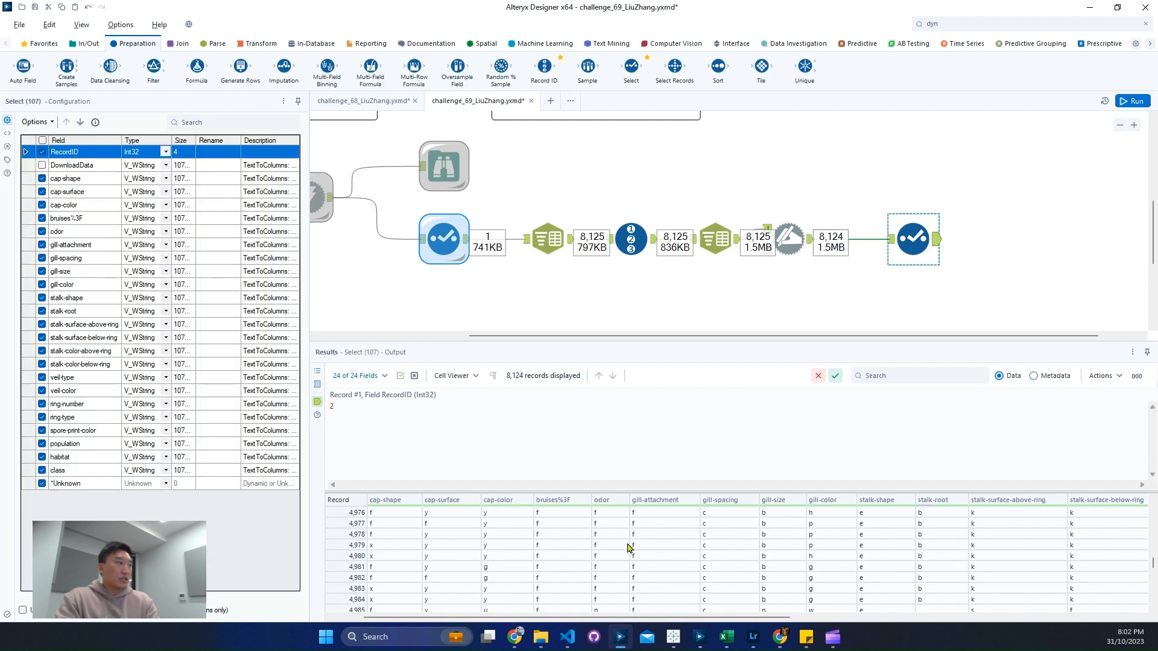
left_click_drag(642, 617, 1127, 609)
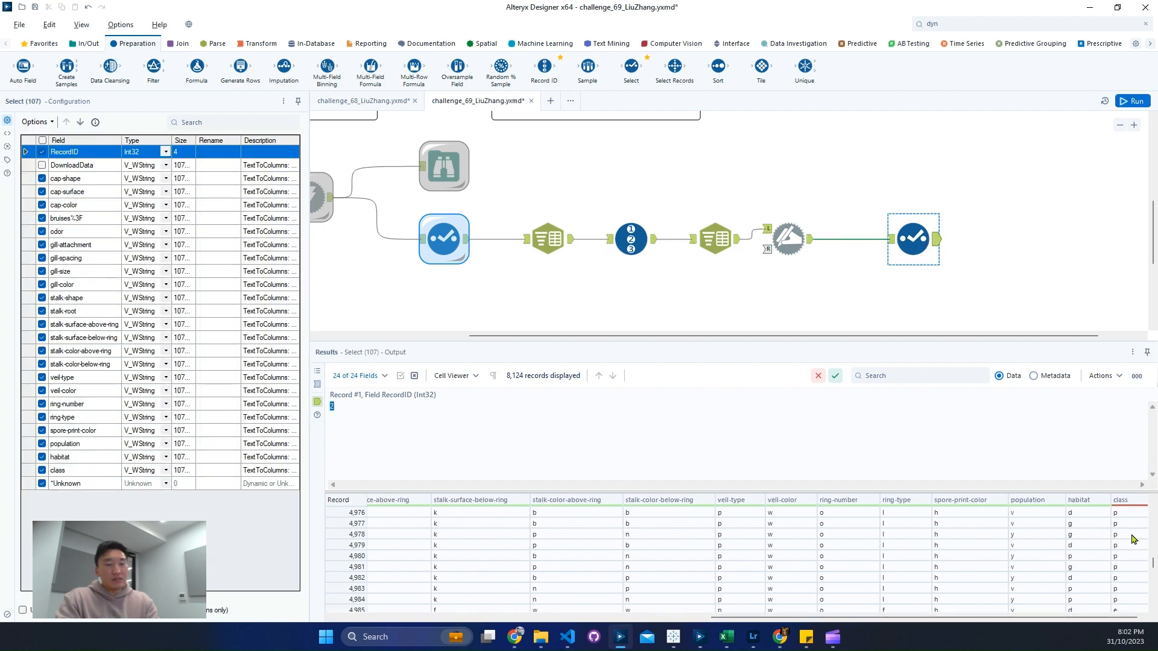
mouse_move(1135, 504)
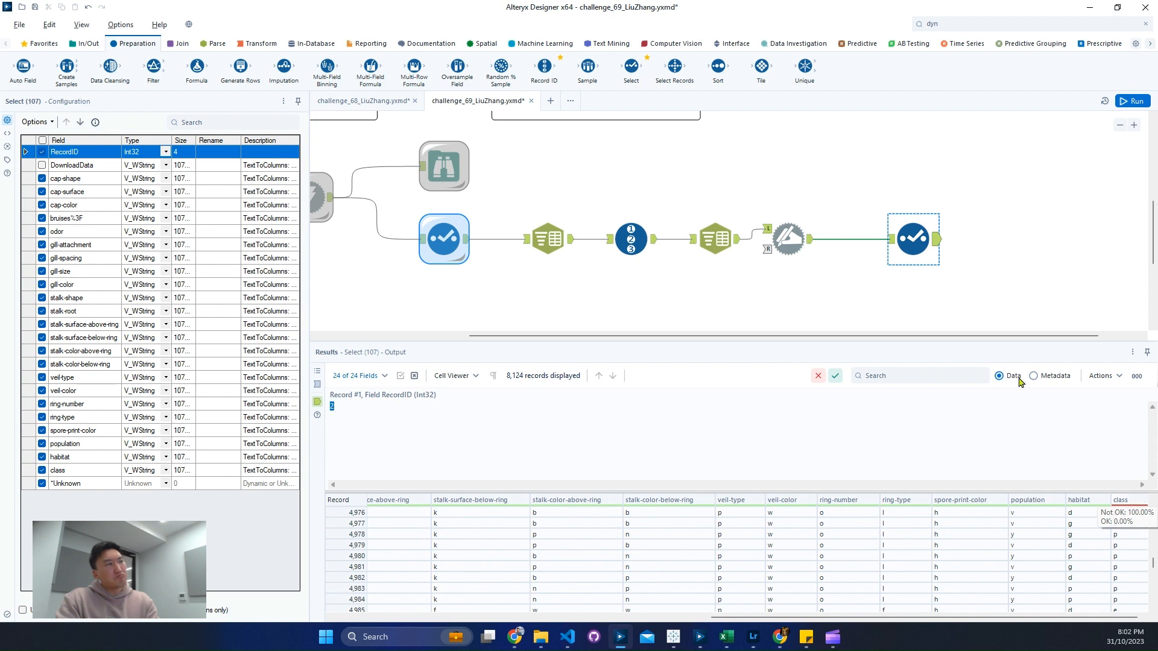
Step: Attach a Browse tool to the last Select tool and run the workflow
left_click(913, 239)
key("ctrl+shift+b")
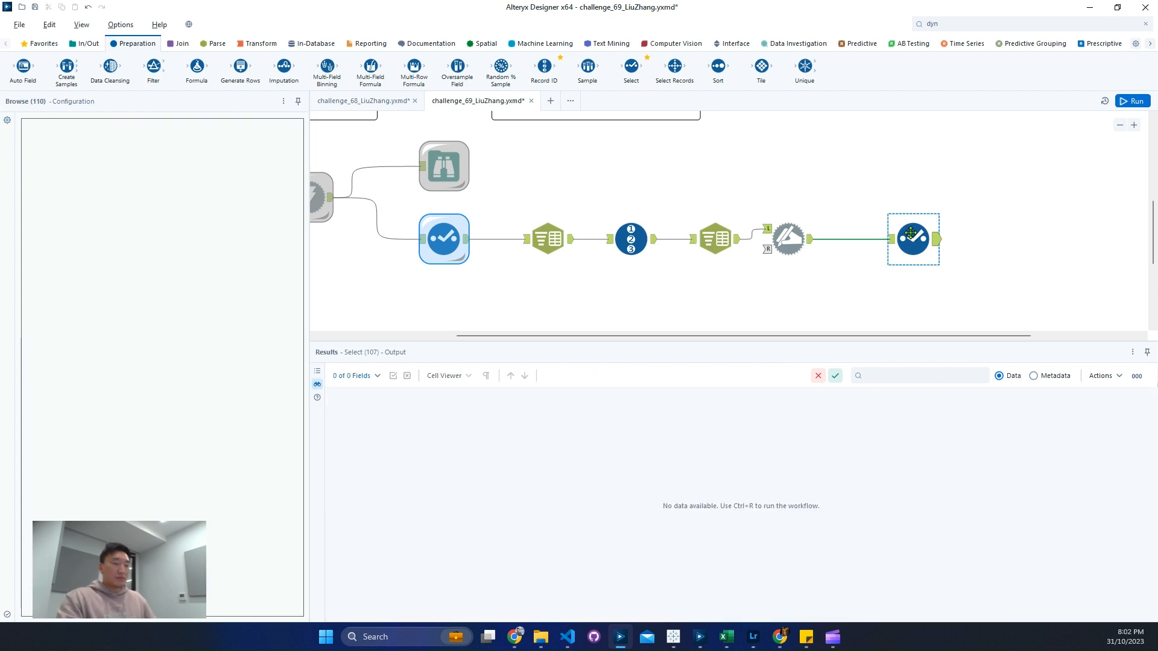
left_click(864, 329)
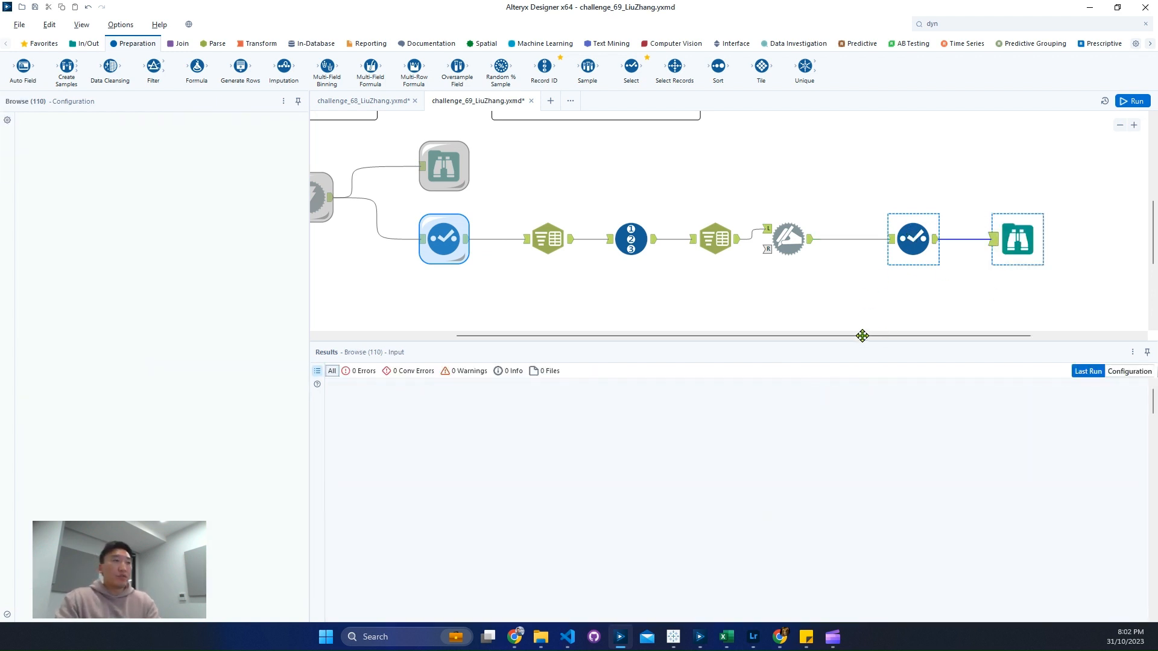
key("ctrl+r")
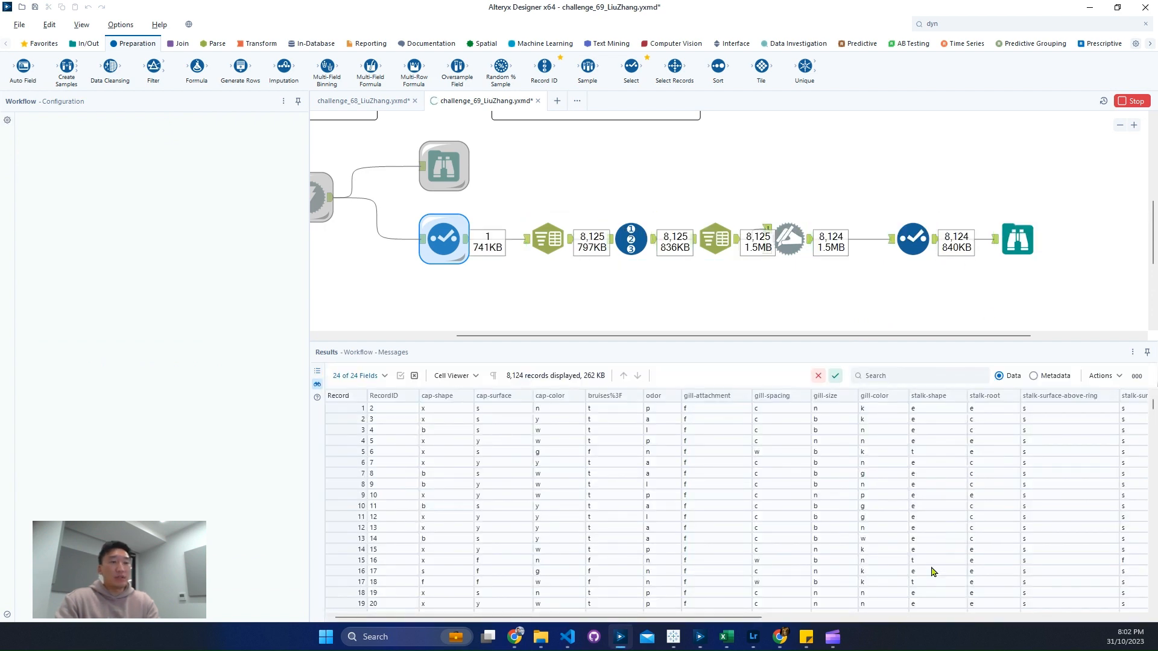
Step: Review the Browse tool's field profiles down to the class field
left_click(1019, 242)
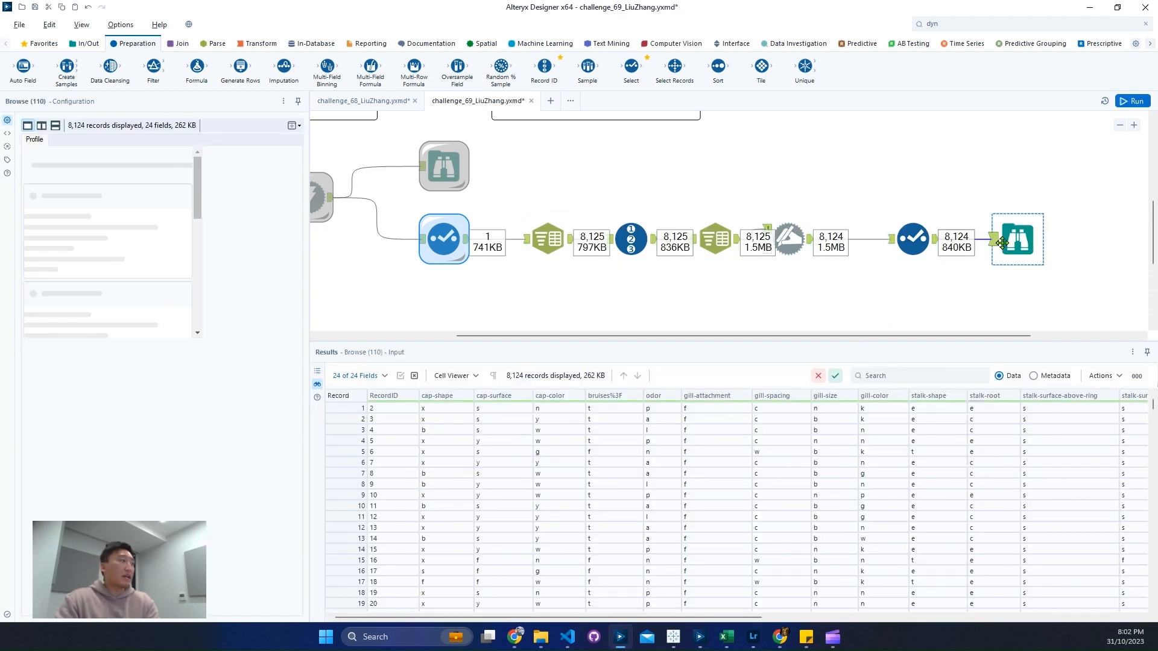
scroll(289, 397, "down", 5)
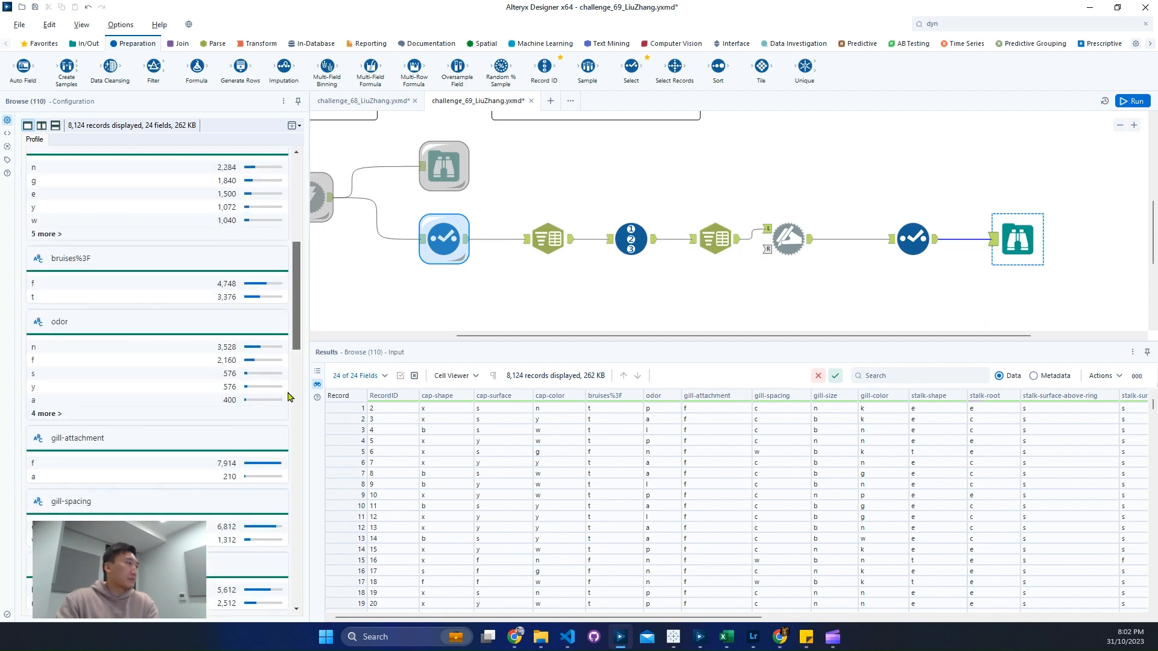
scroll(289, 397, "down", 15)
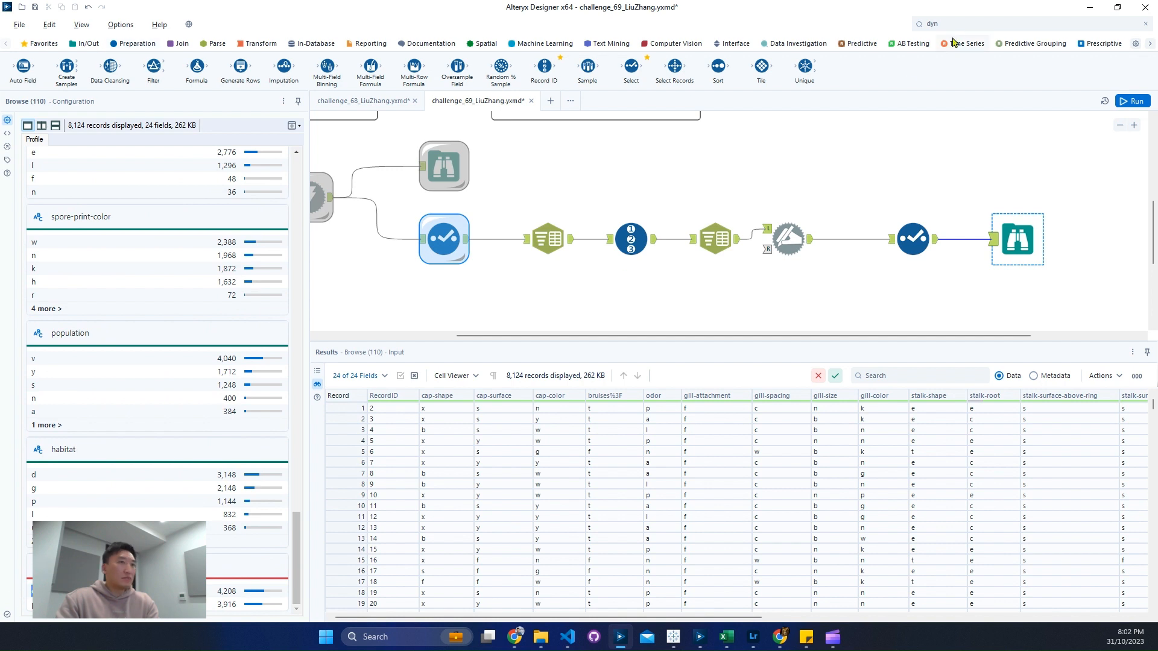
Step: Insert a Formula tool between the last Select tool and the Browse tool, with class as its output column
left_click(965, 23)
type("for")
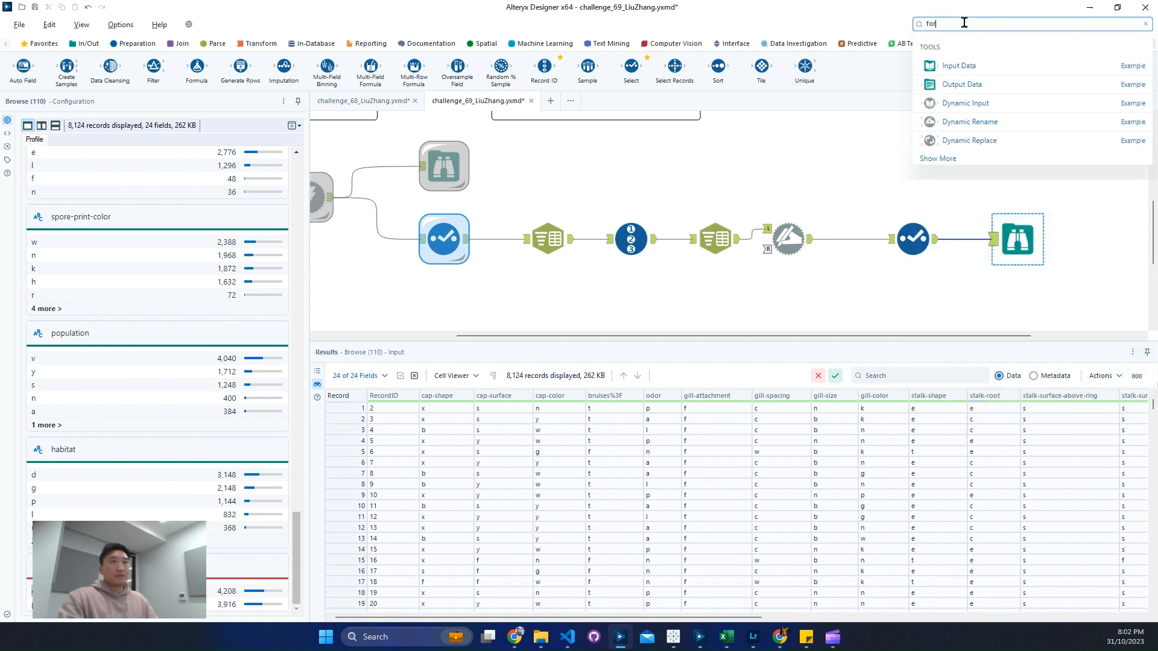
left_click_drag(937, 279, 978, 261)
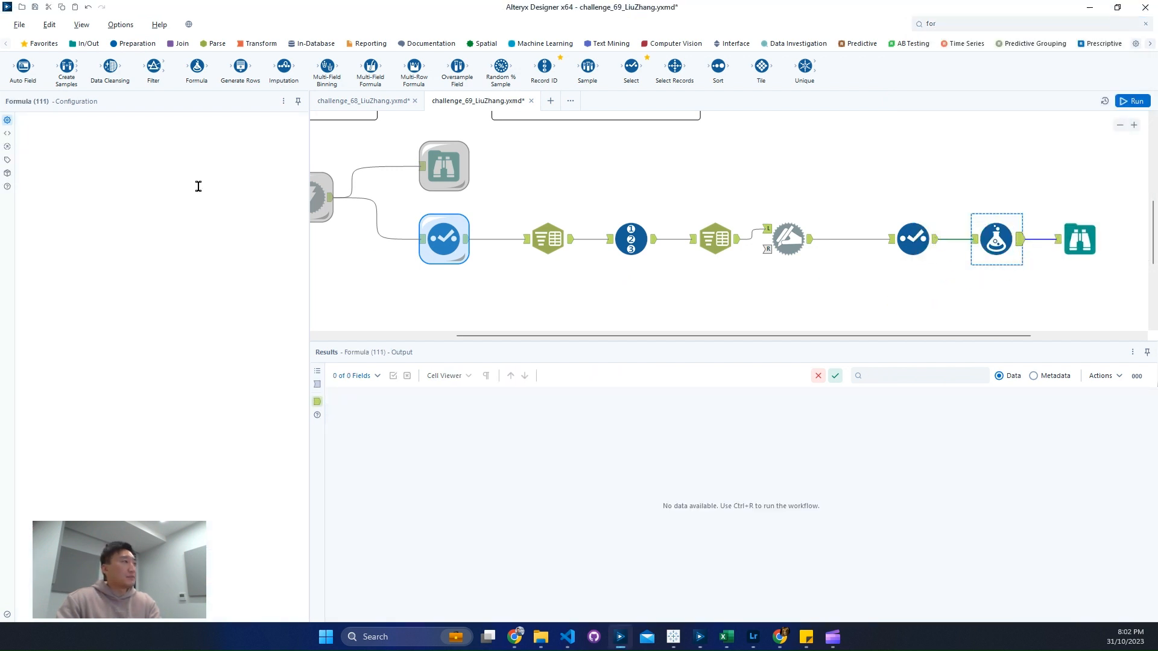
left_click(91, 132)
scroll(85, 241, "down", 5)
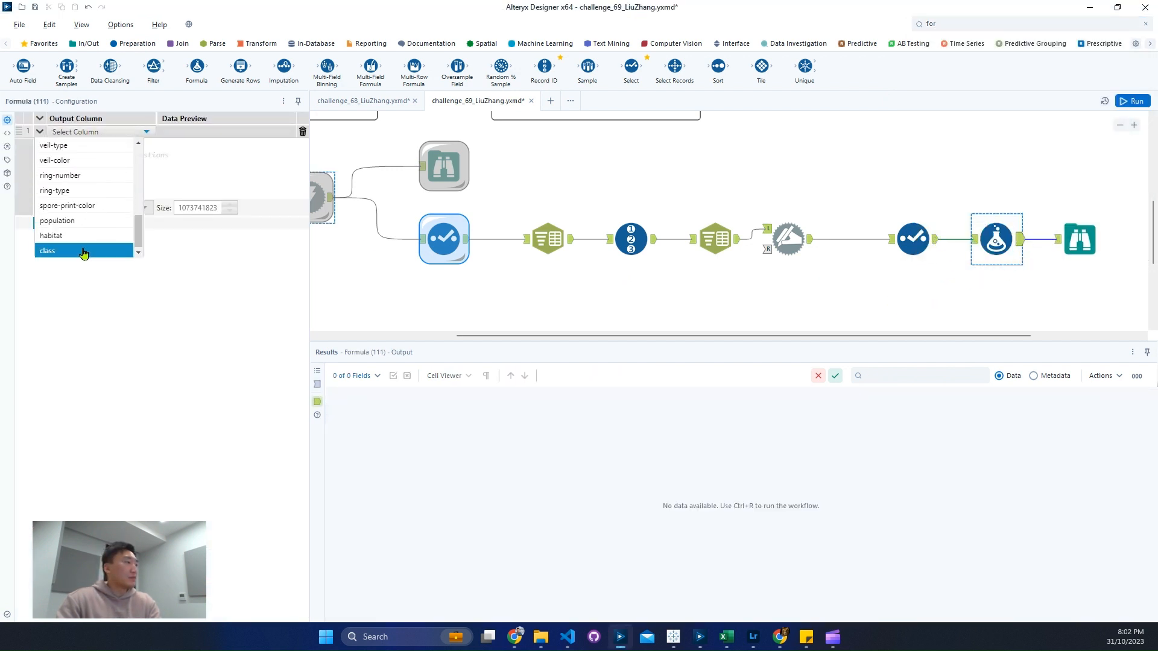
left_click(83, 252)
Step: Enter the expression Trim([class],' ') for the class column in the Formula tool
left_click(136, 162)
type("trim")
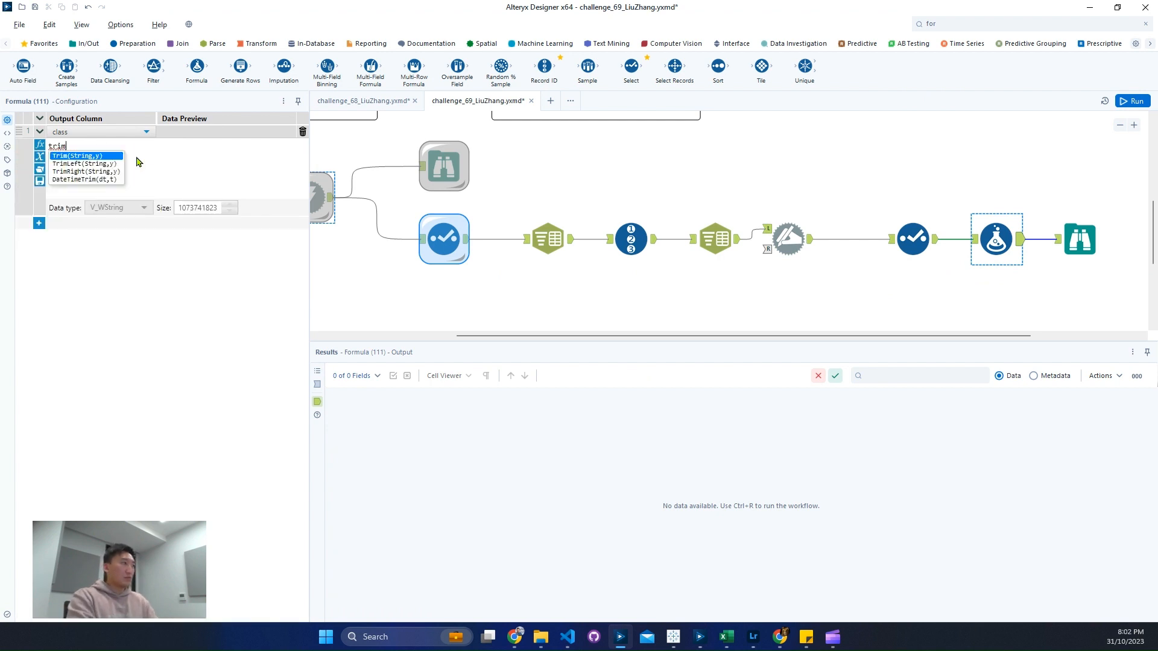
key("Return")
type("cla,y)")
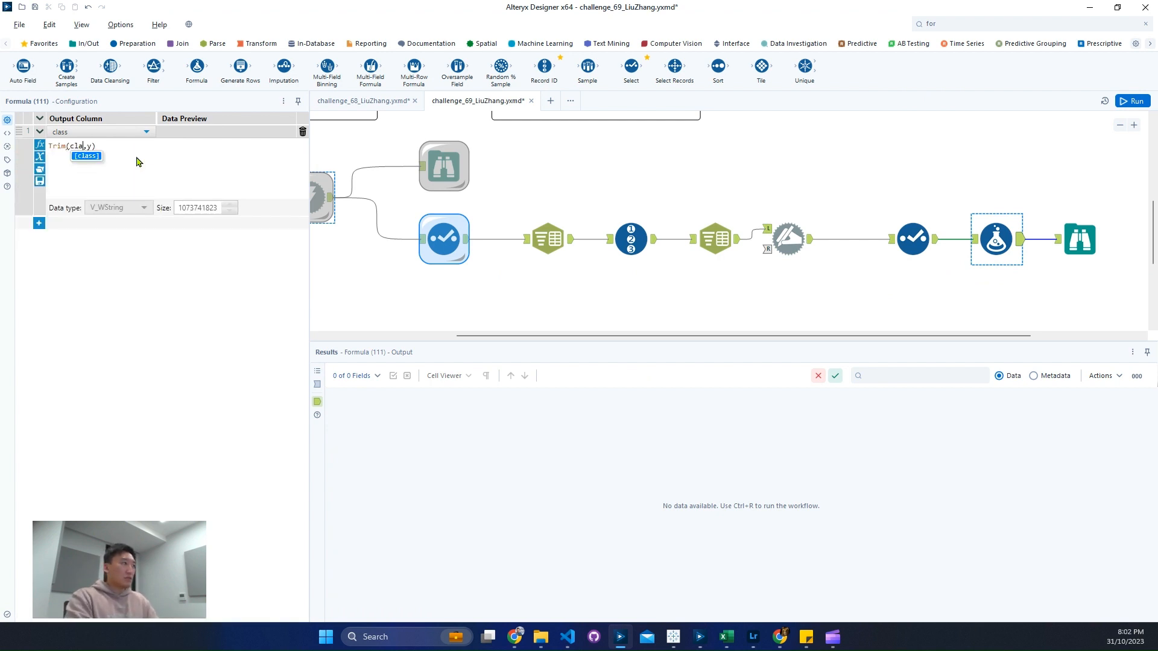
key("Return")
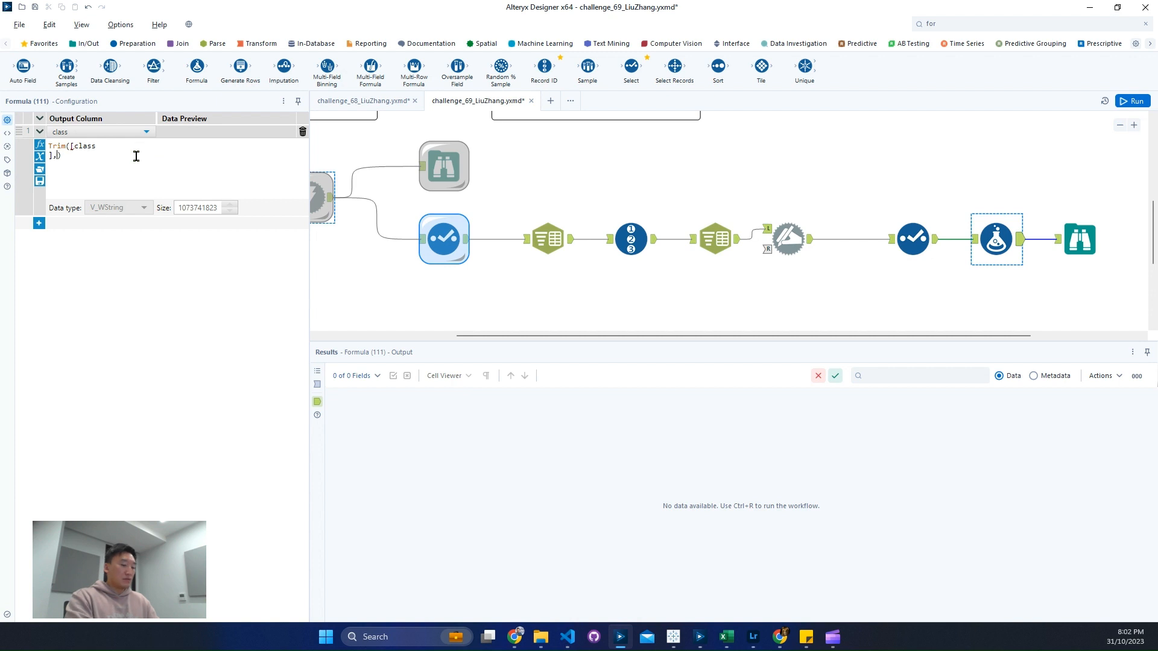
key("BackSpace")
type("' '")
key("Left")
key("Left")
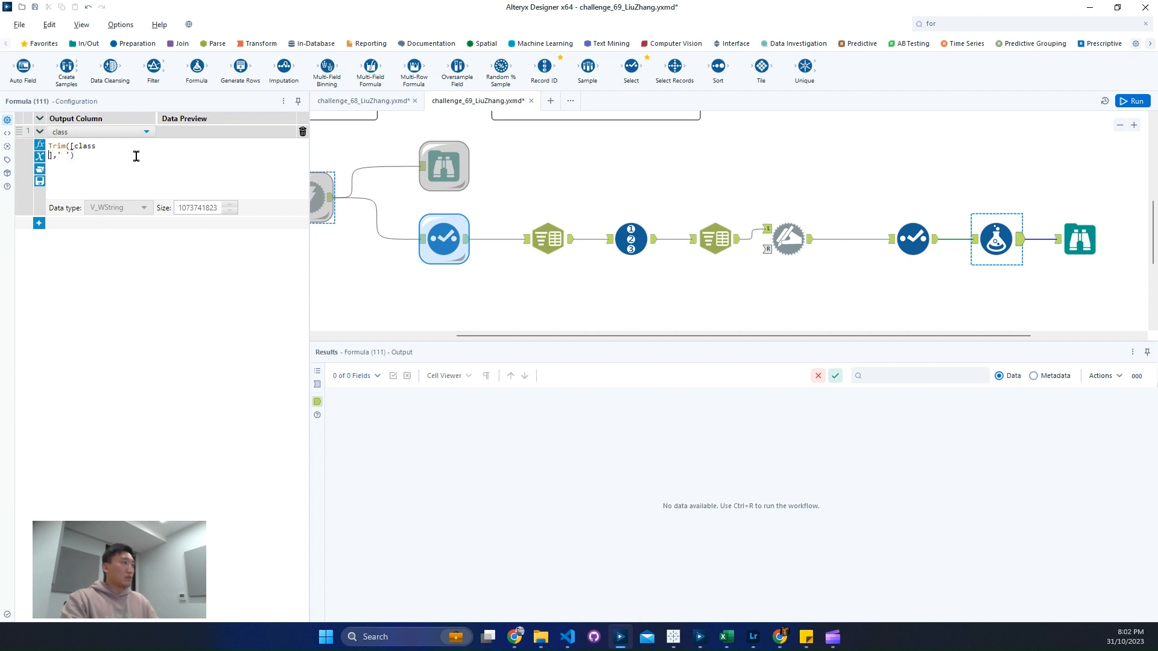
key("BackSpace")
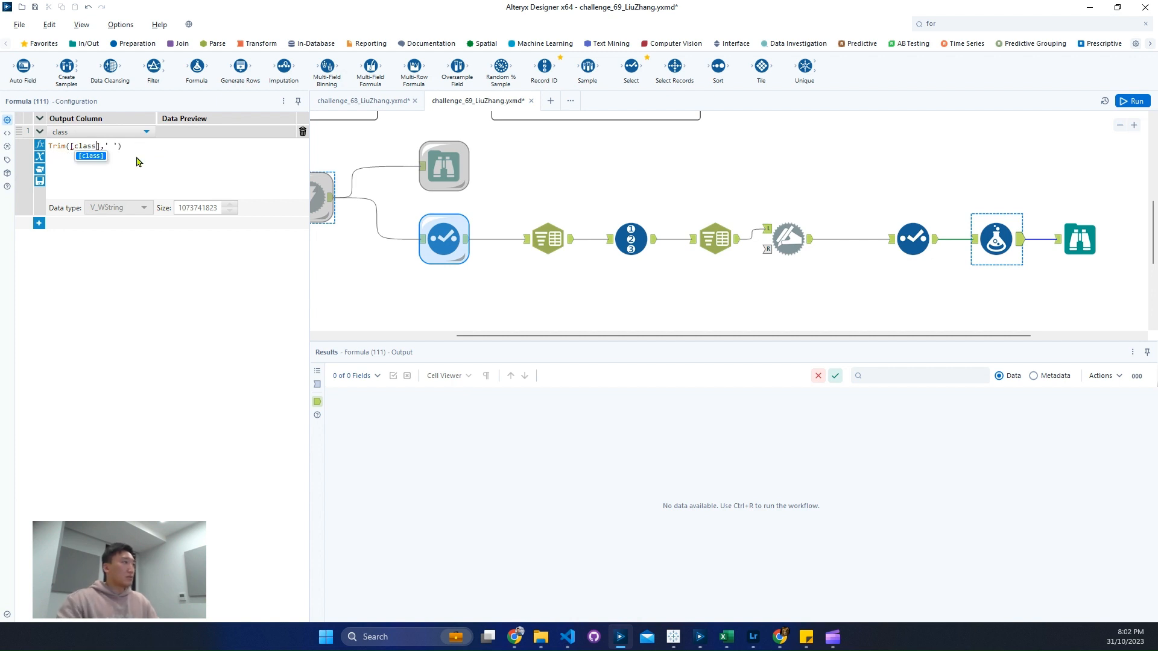
left_click(137, 158)
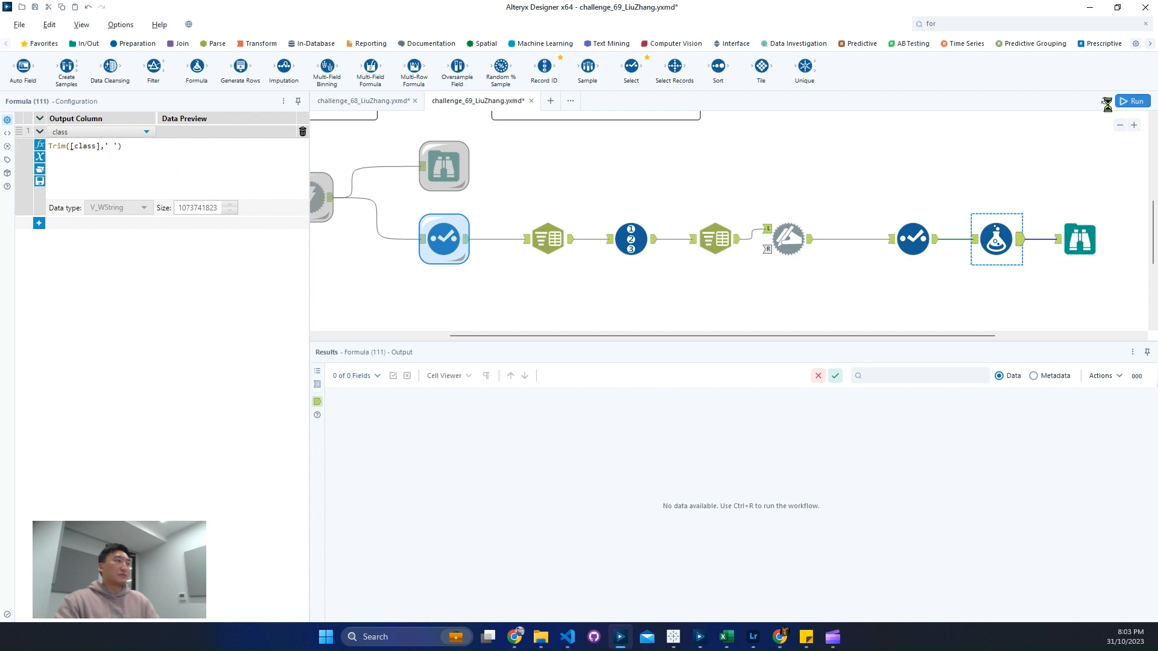
Step: Run the workflow with the Formula tool included
left_click(1123, 103)
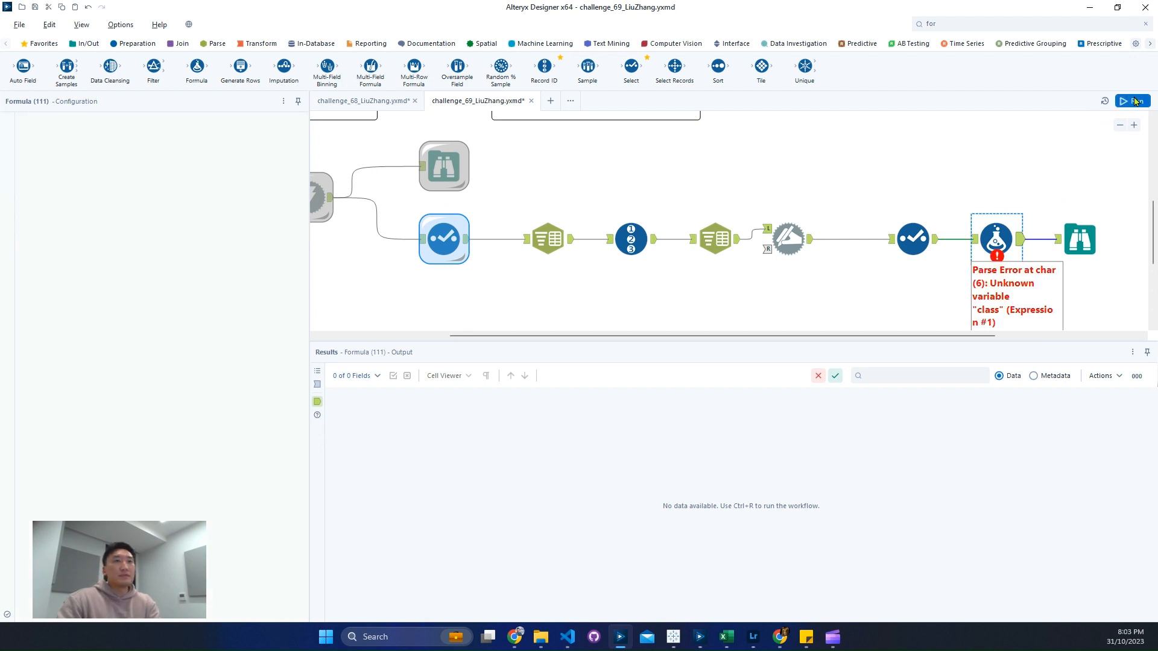
left_click(1136, 101)
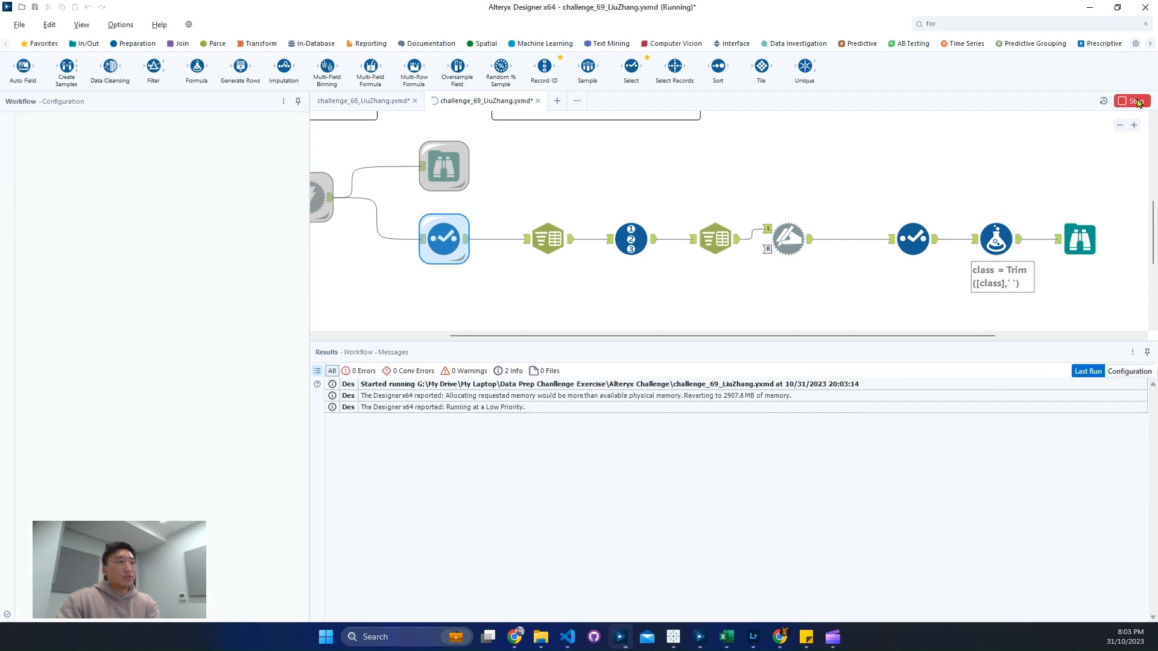
Step: Examine the class column in the Formula tool's input data and the class row in the preceding Select tool's configuration
left_click(1001, 240)
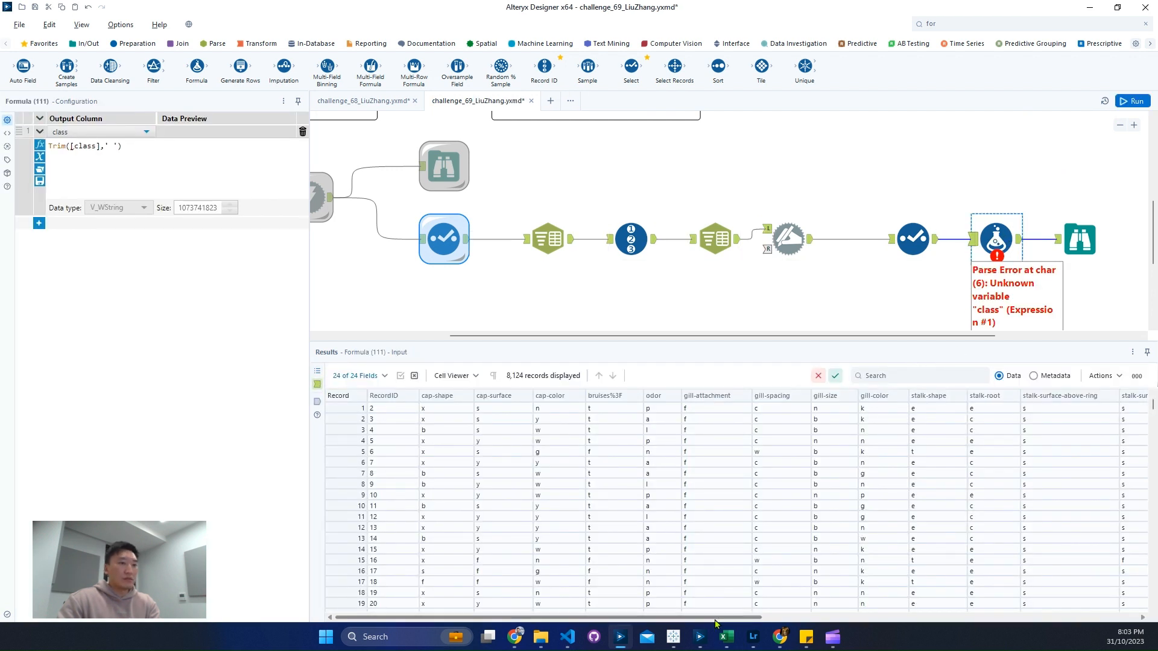
left_click_drag(718, 618, 1156, 606)
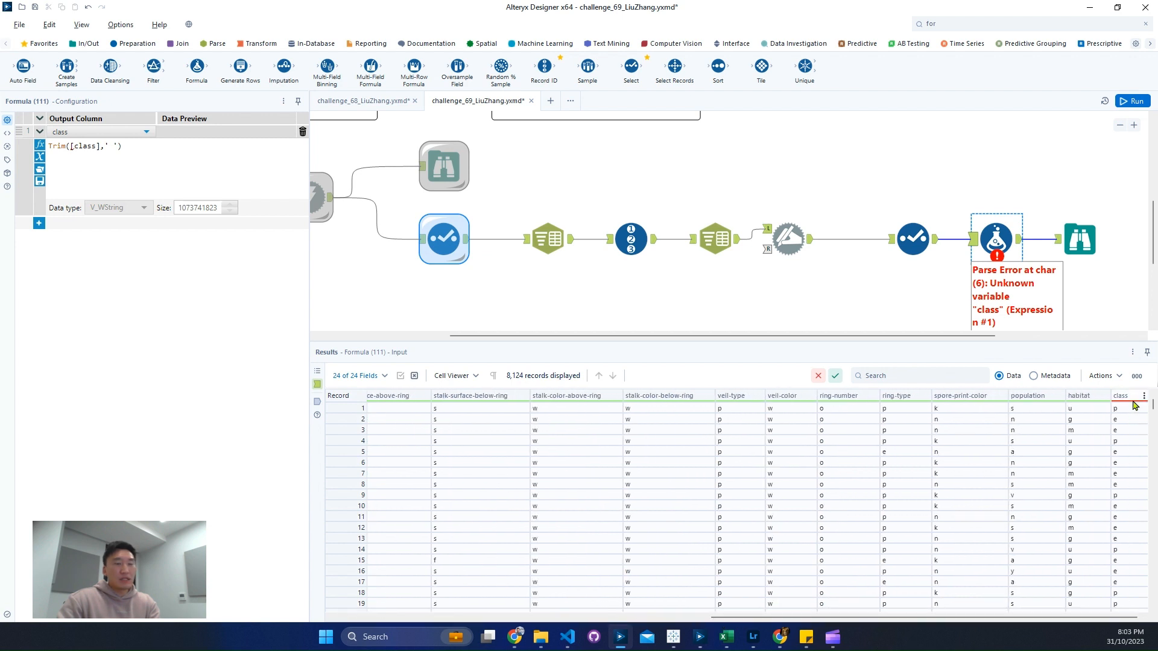
mouse_move(1134, 401)
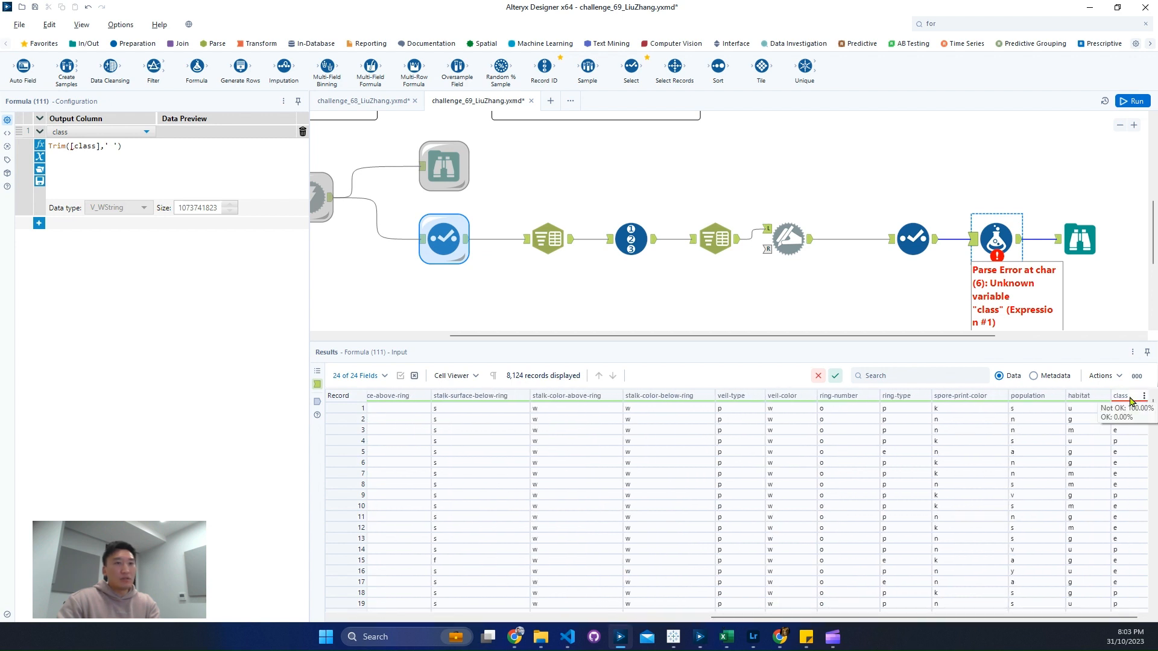
scroll(1125, 482, "down", 3)
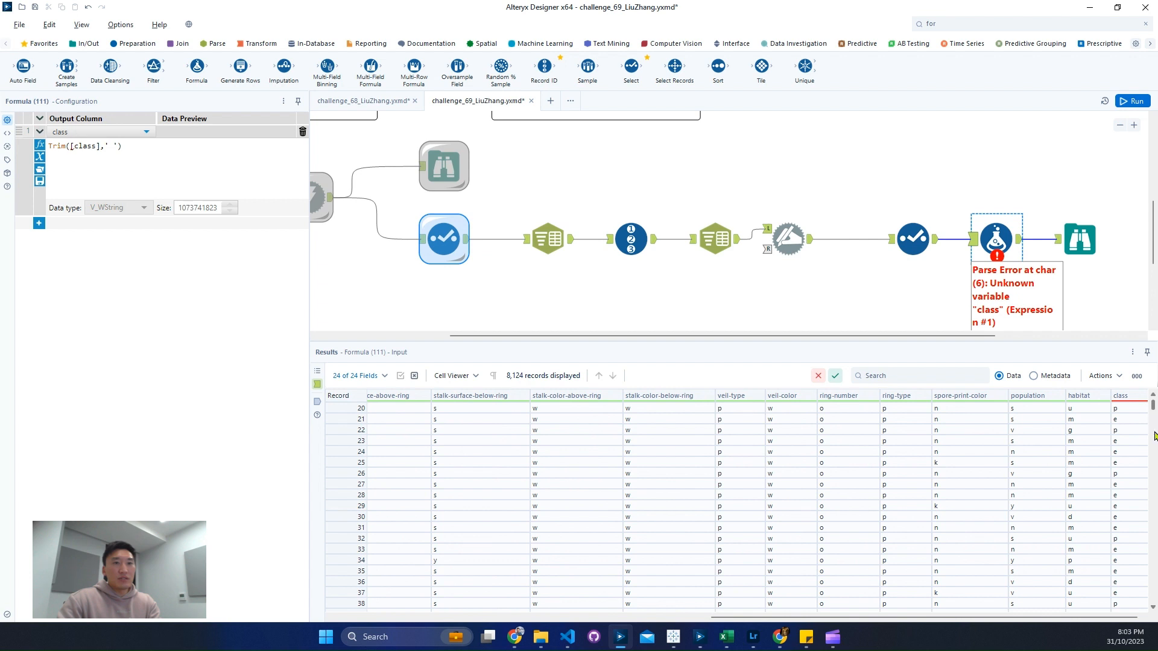
left_click_drag(1155, 436, 1142, 390)
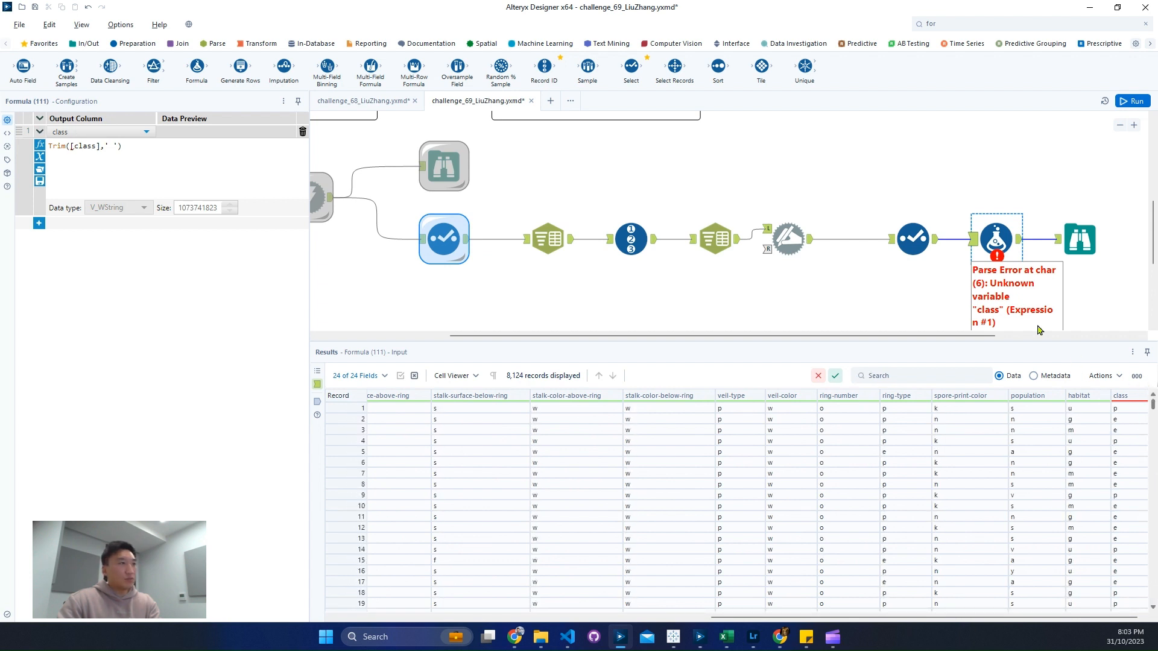
left_click(913, 239)
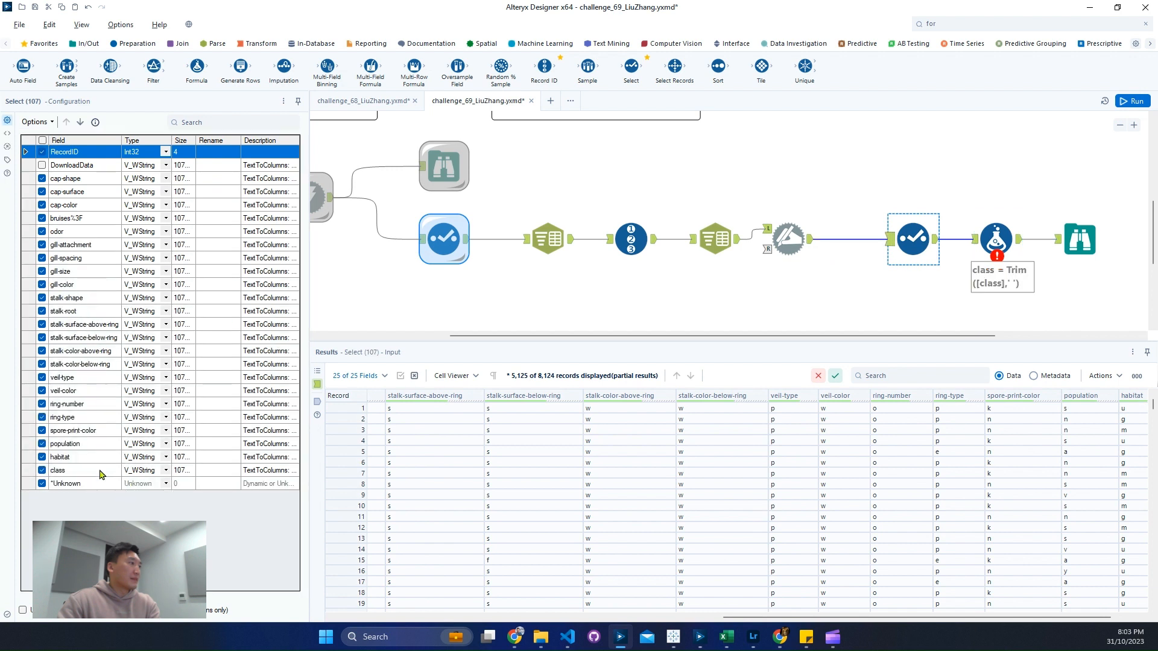
left_click(100, 474)
left_click(97, 471)
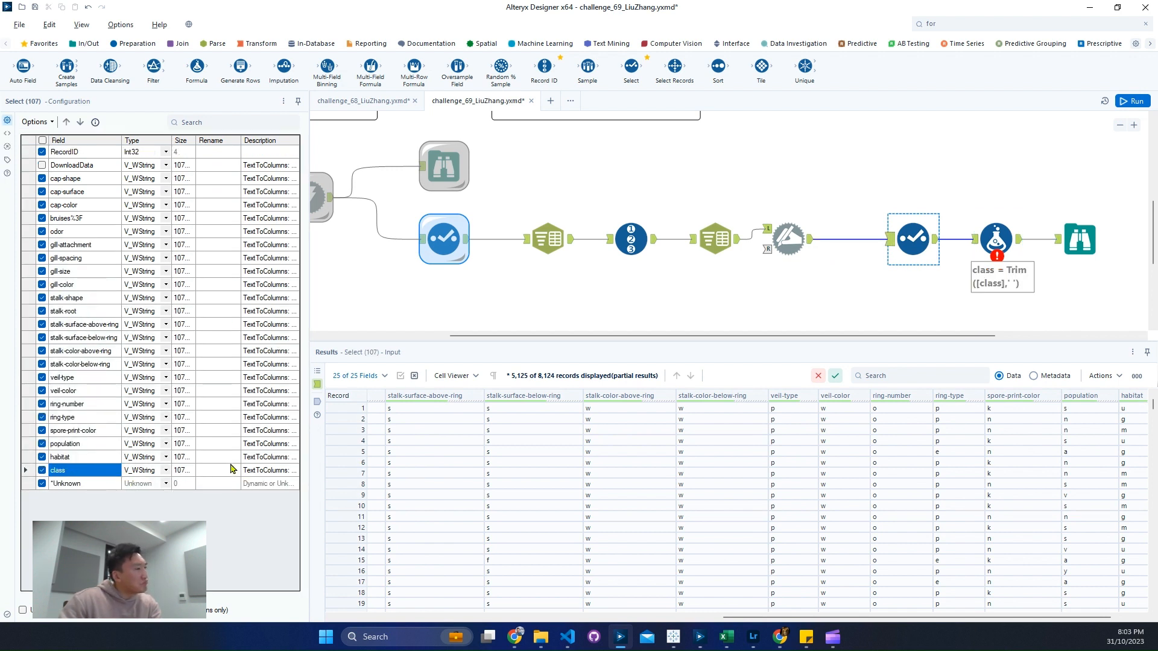
Step: Try splitting DownloadData into 24 columns in the second Text To Columns tool, run the workflow and check the Select tool's output
left_click(716, 238)
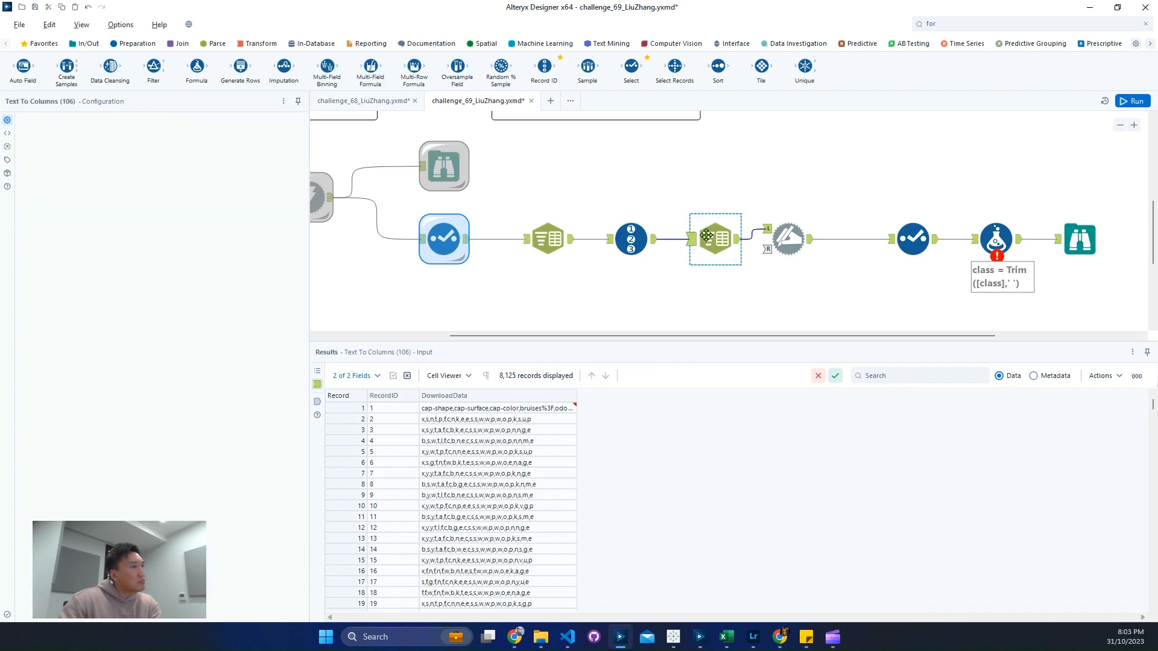
left_click(156, 203)
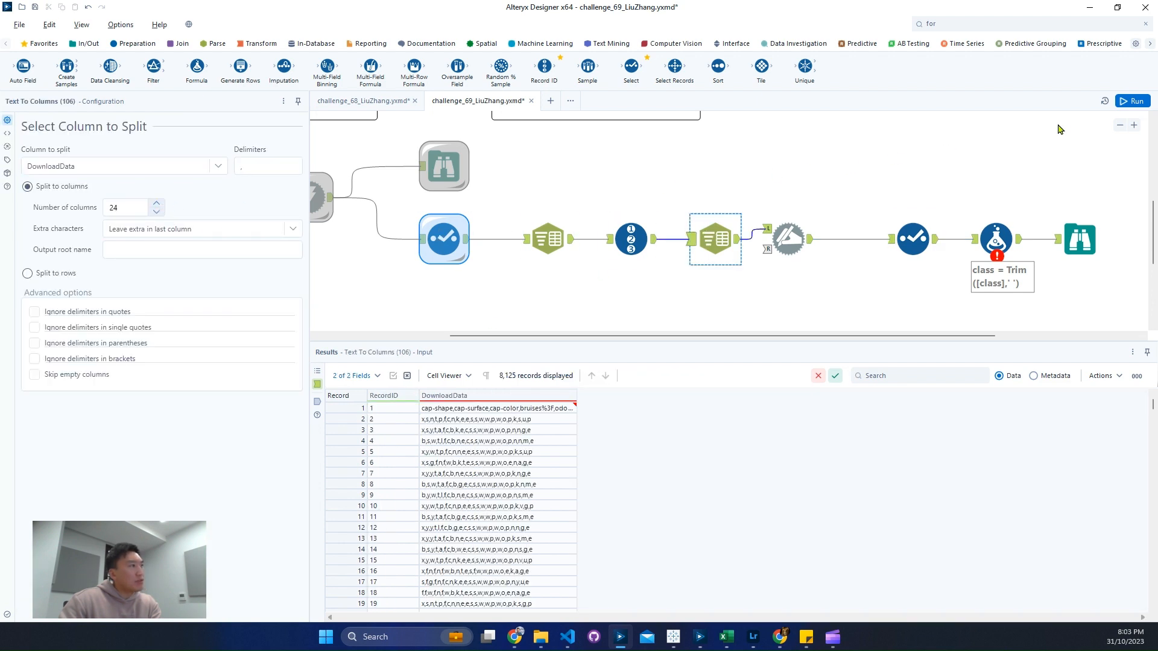
left_click(1131, 104)
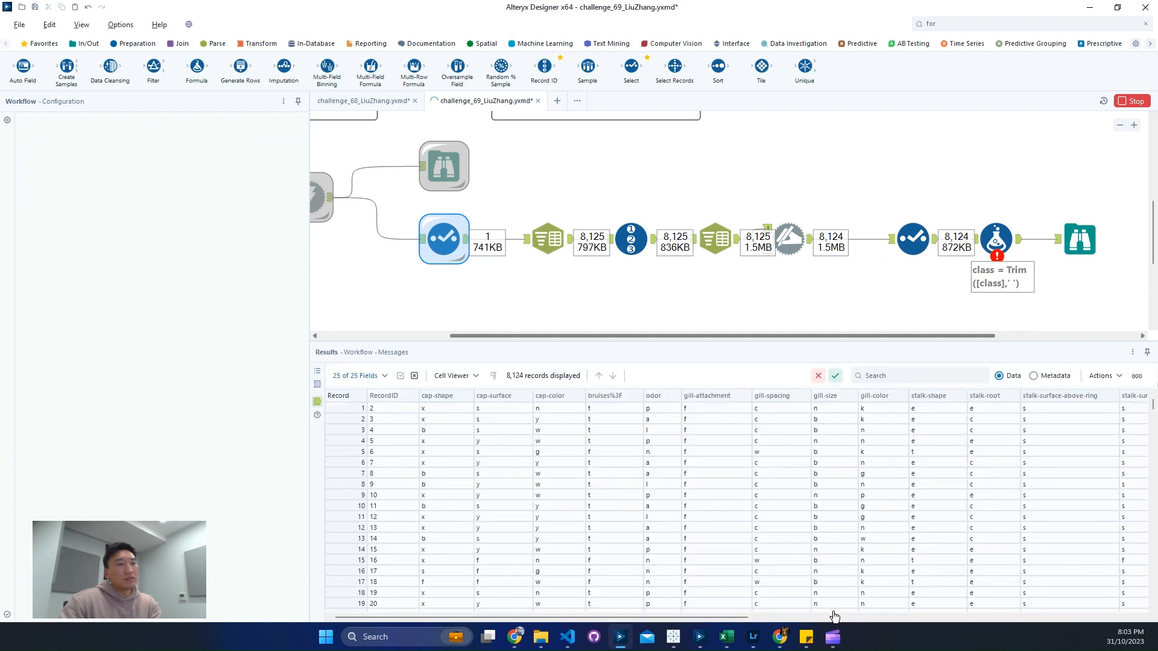
left_click(1132, 617)
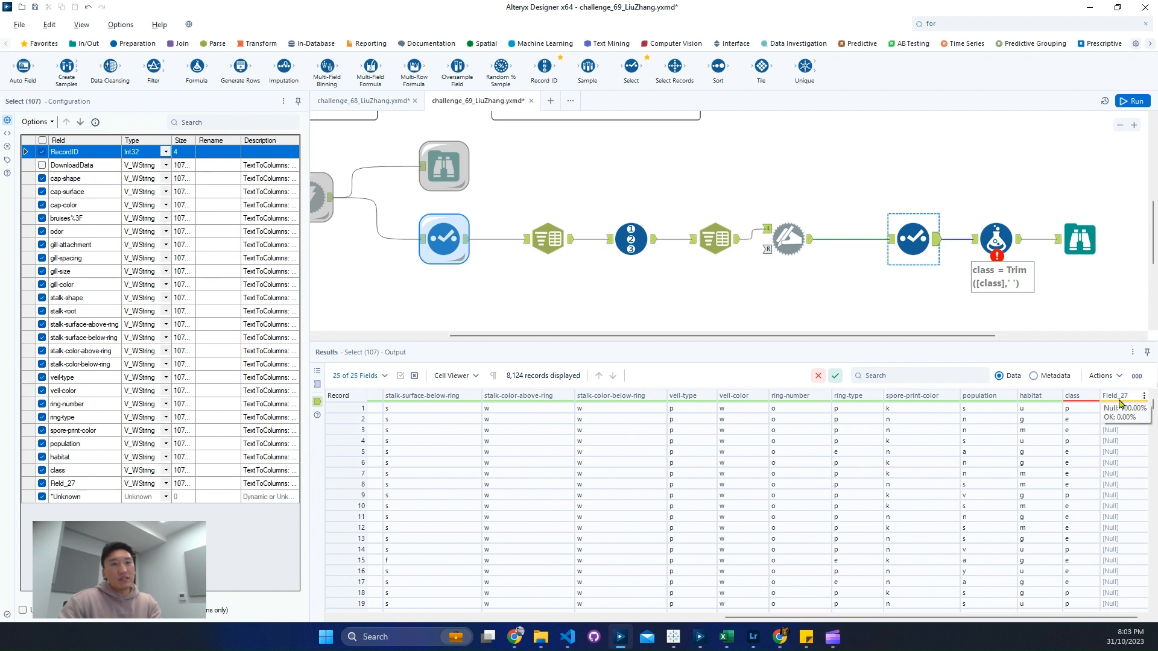
left_click_drag(1153, 410, 1154, 605)
Step: Set the second Text To Columns tool's number of columns back to 23
left_click(692, 244)
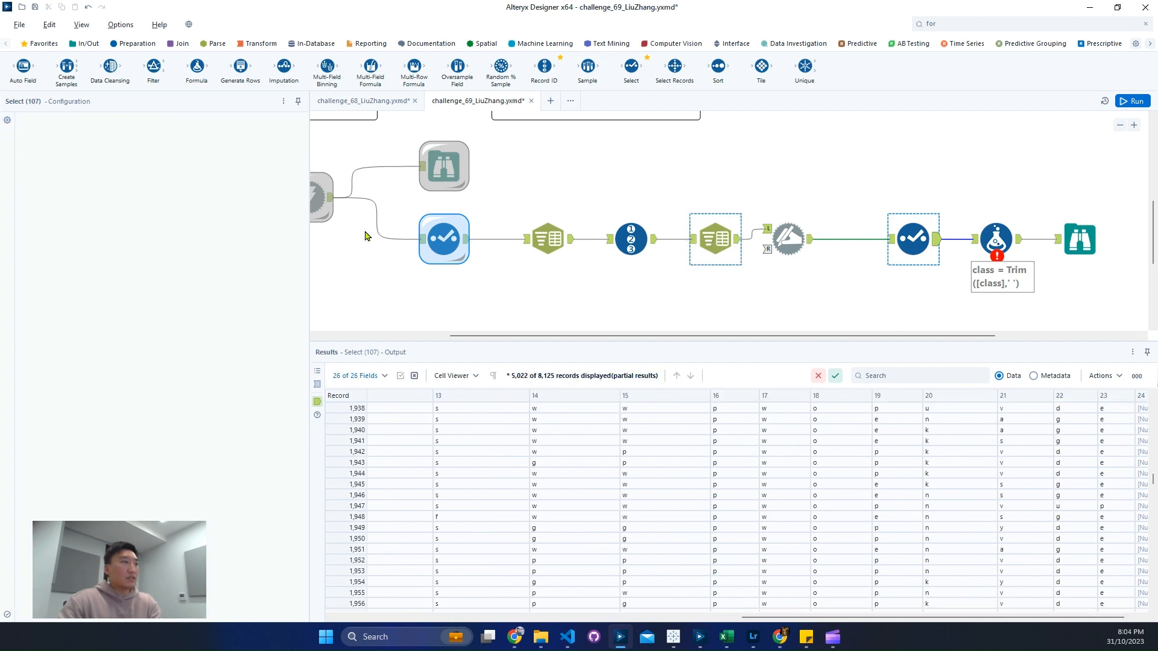
left_click(156, 212)
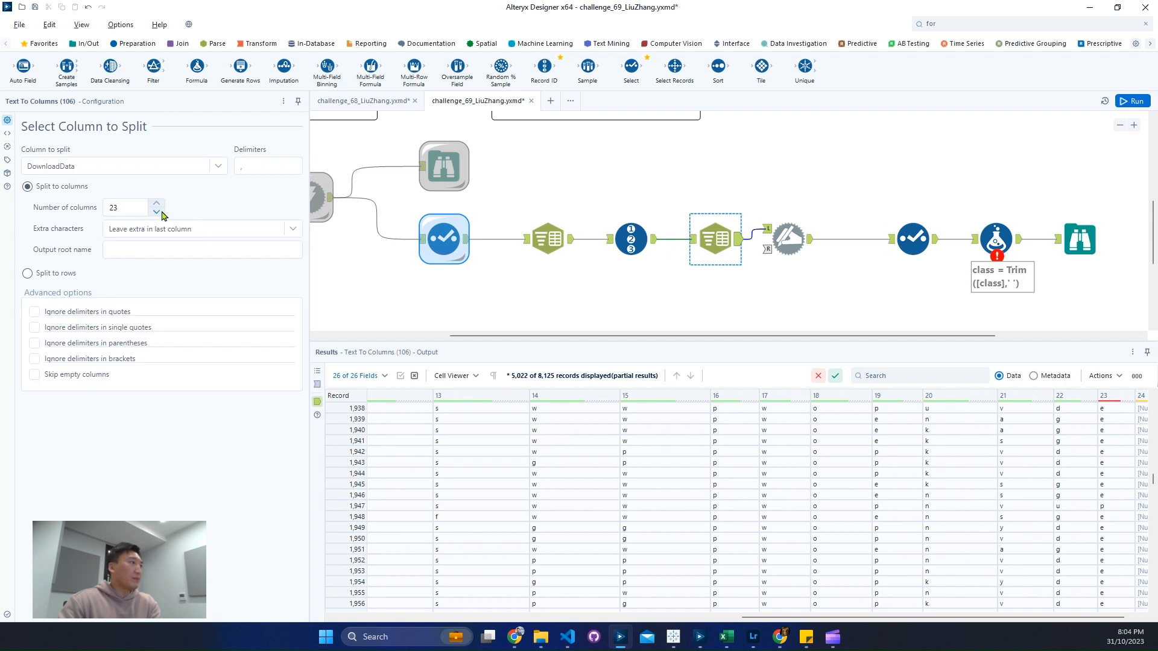
Step: Cache and run the workflow at the Select tool just before the Formula tool
left_click(985, 236)
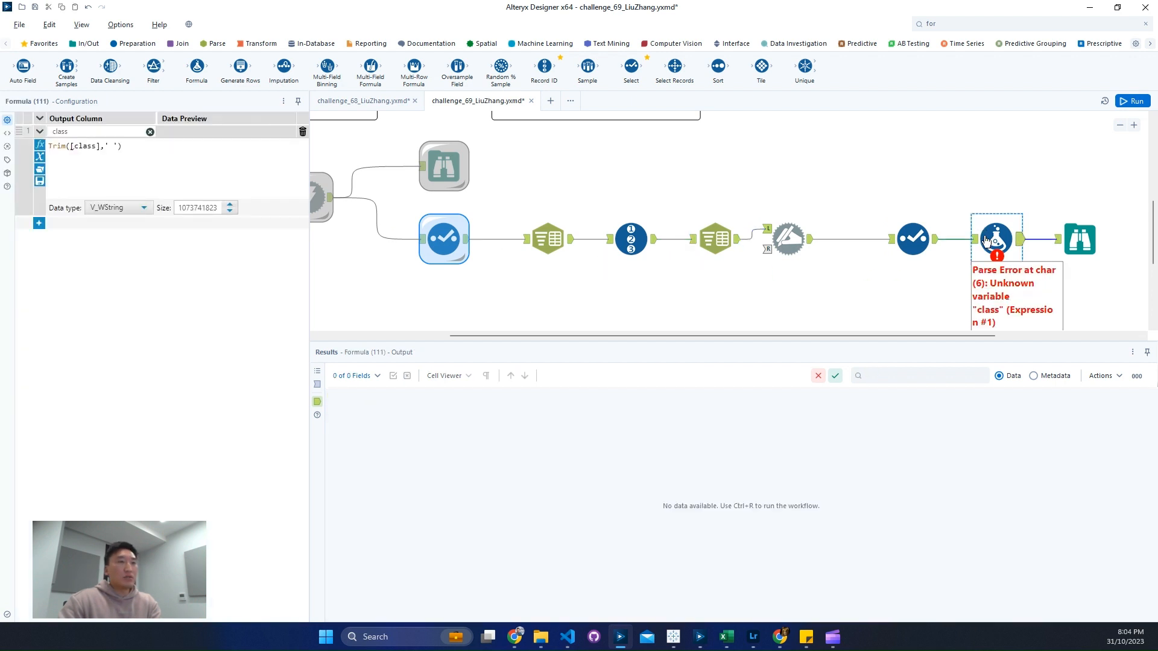
left_click(917, 248, "ctrl")
key("ctrl+r")
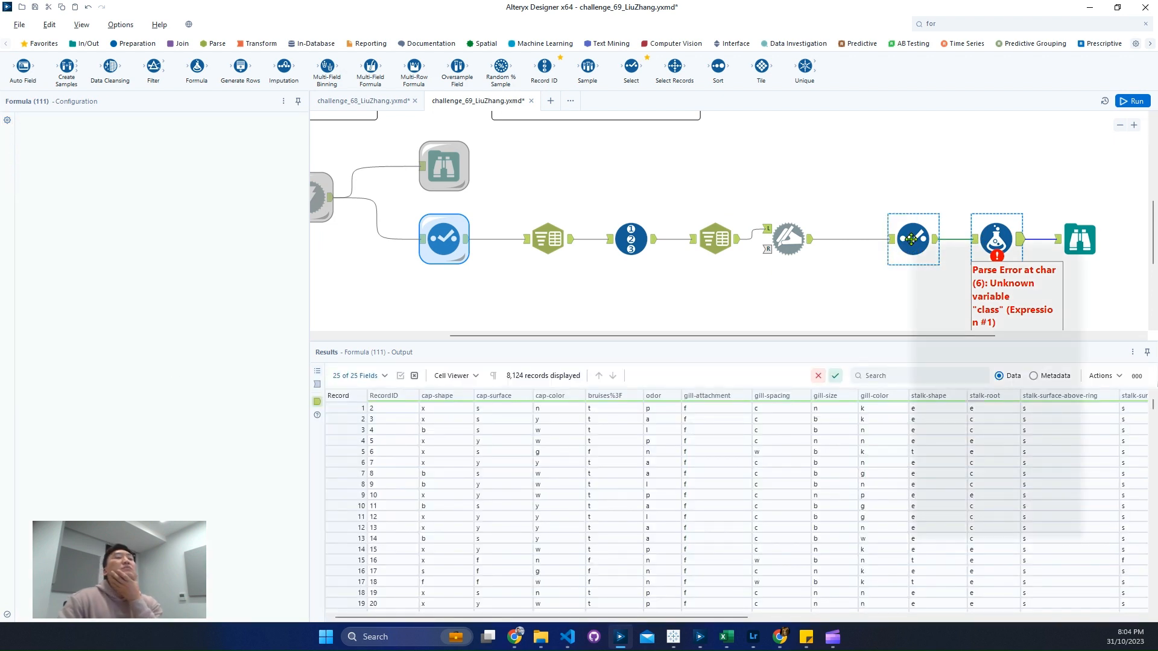
right_click(913, 245)
left_click(956, 456)
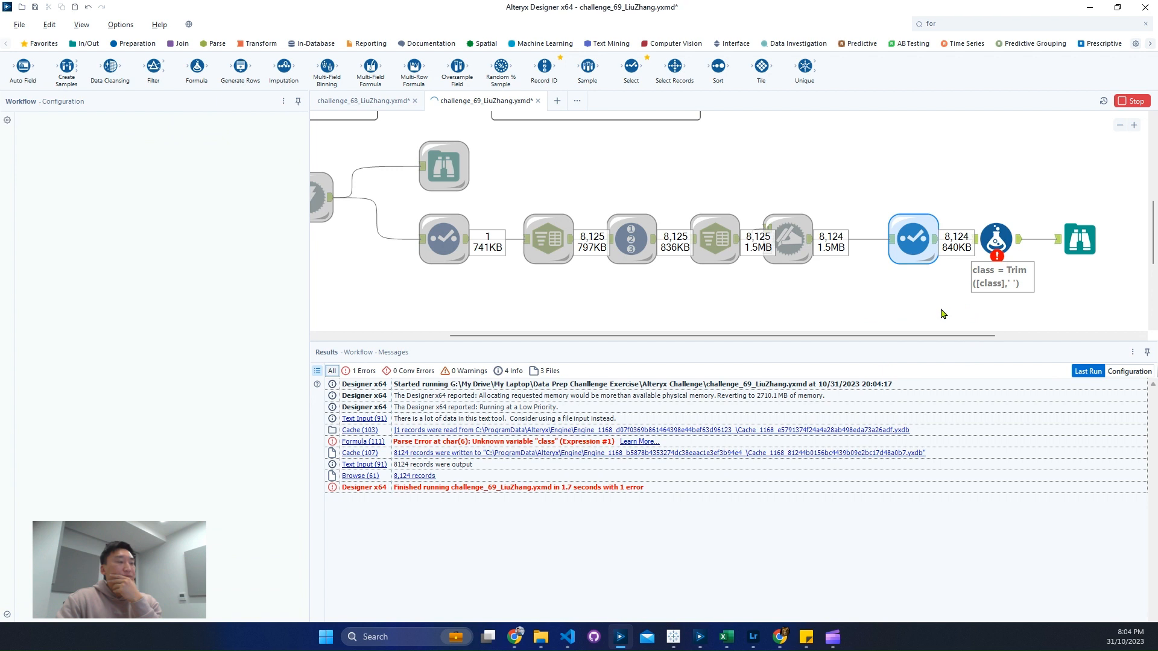
Step: Reselect class as the Formula tool's output column
left_click(995, 240)
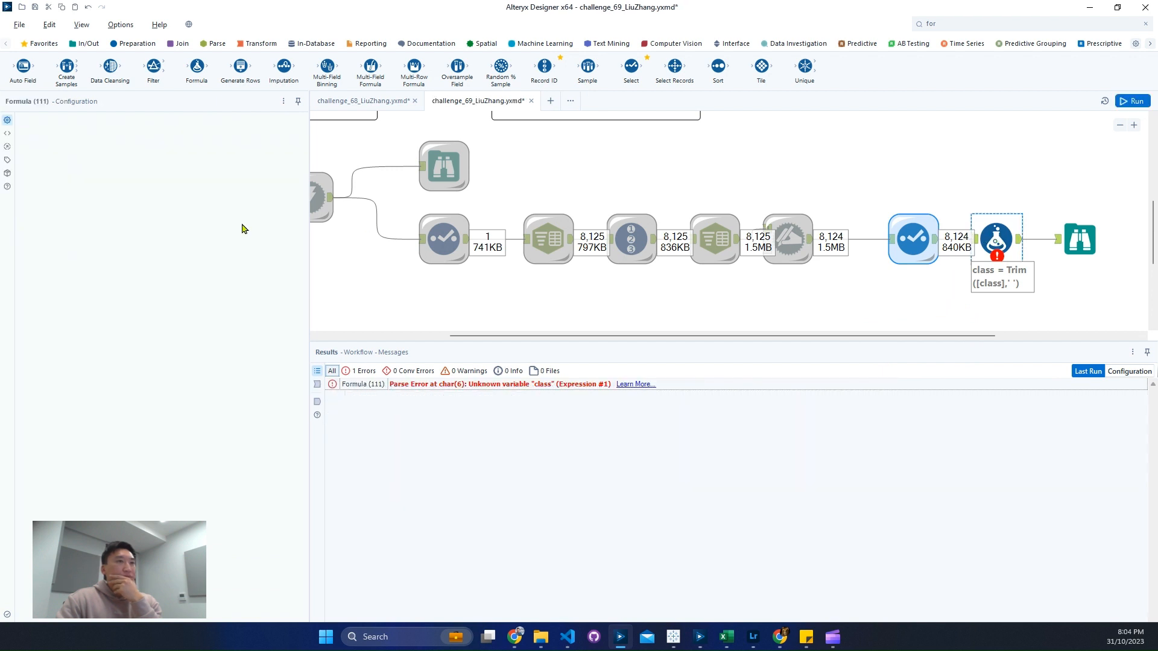
left_click(129, 131)
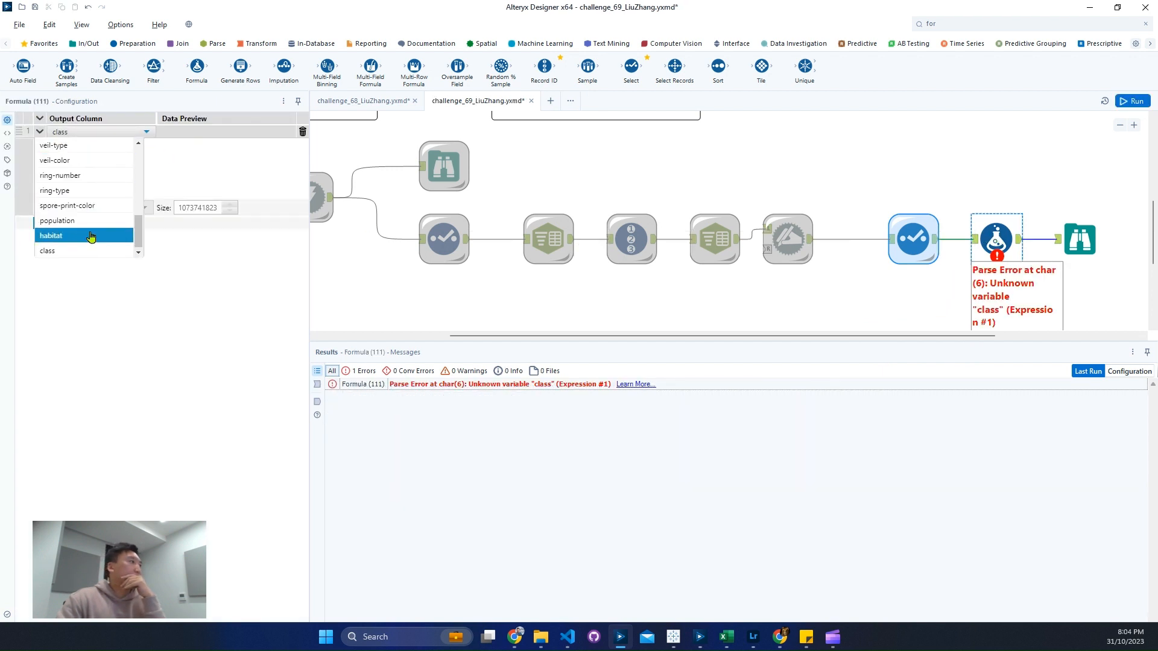
left_click(83, 253)
Step: Replace the Formula tool's expression with Trim([class],y), inserting the class field from the autocomplete suggestions
left_click_drag(154, 167, 1, 92)
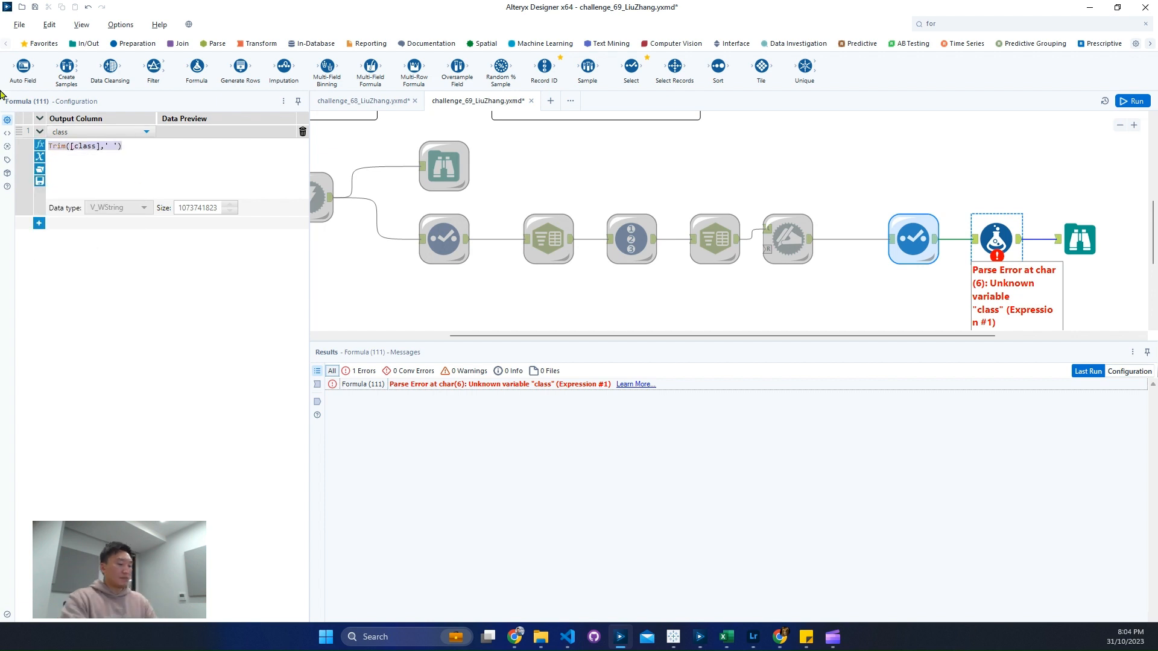
type("t")
key("Escape")
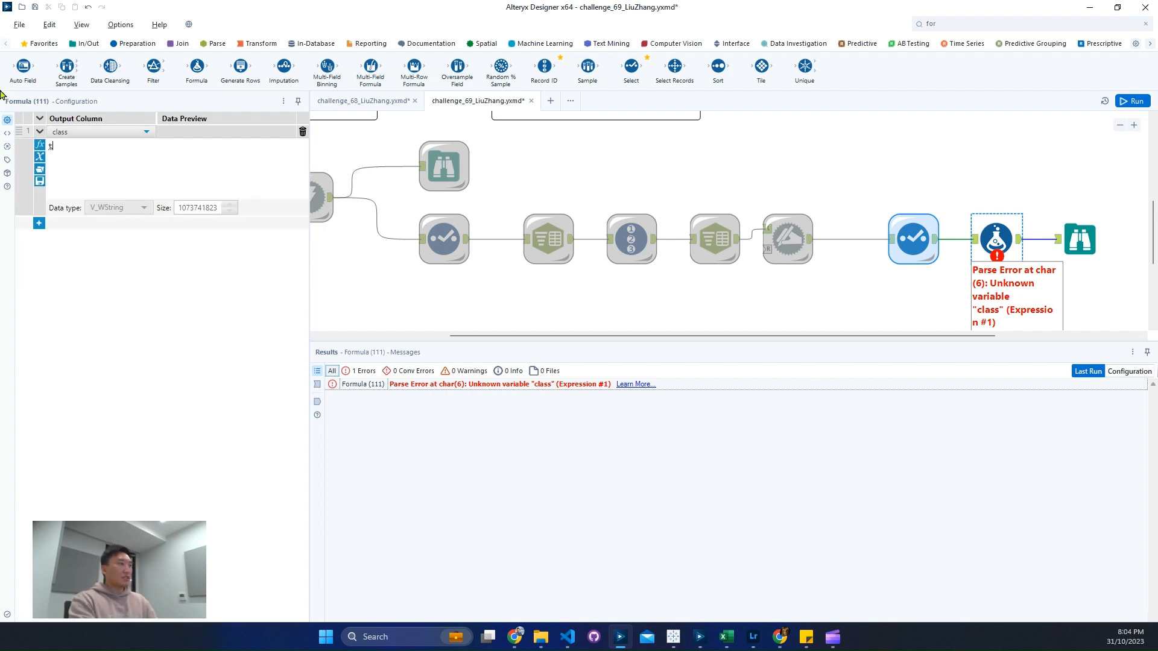
type("tri")
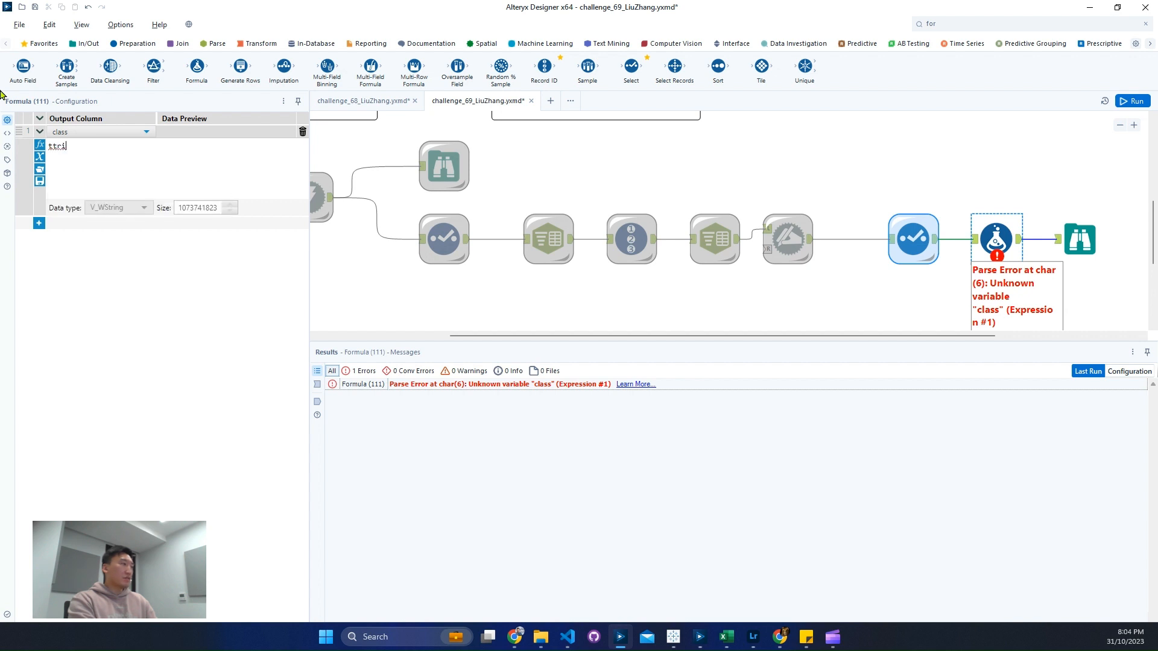
type("m")
key("BackSpace")
key("BackSpace")
key("BackSpace")
key("BackSpace")
key("BackSpace")
type("trim")
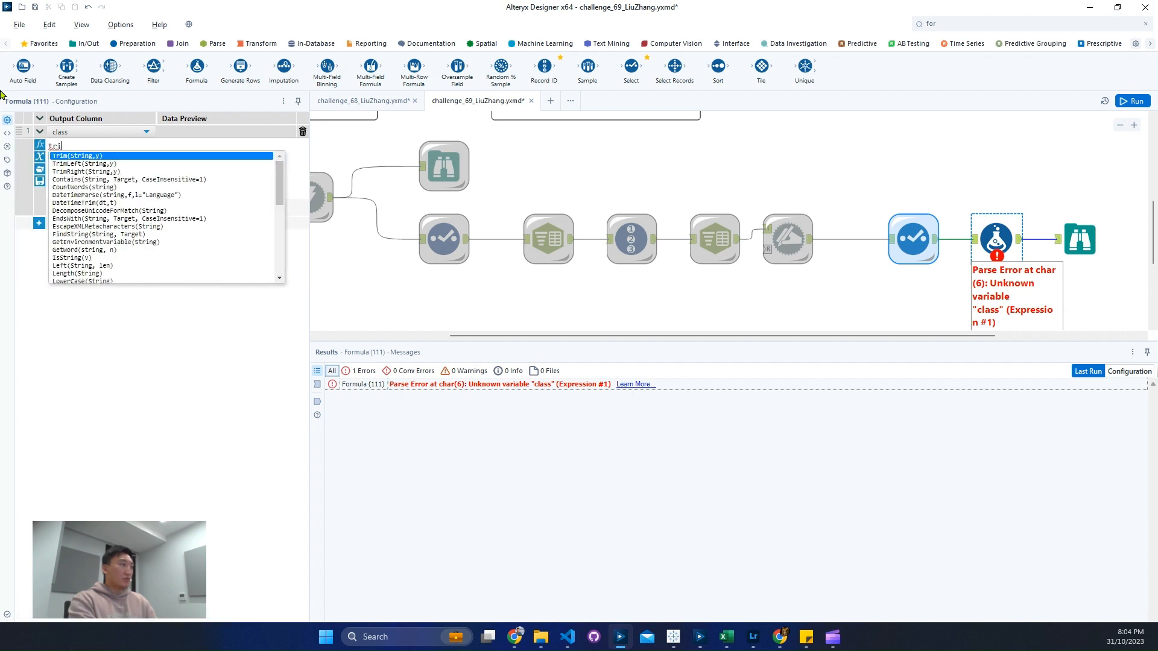
key("Return")
type("cl")
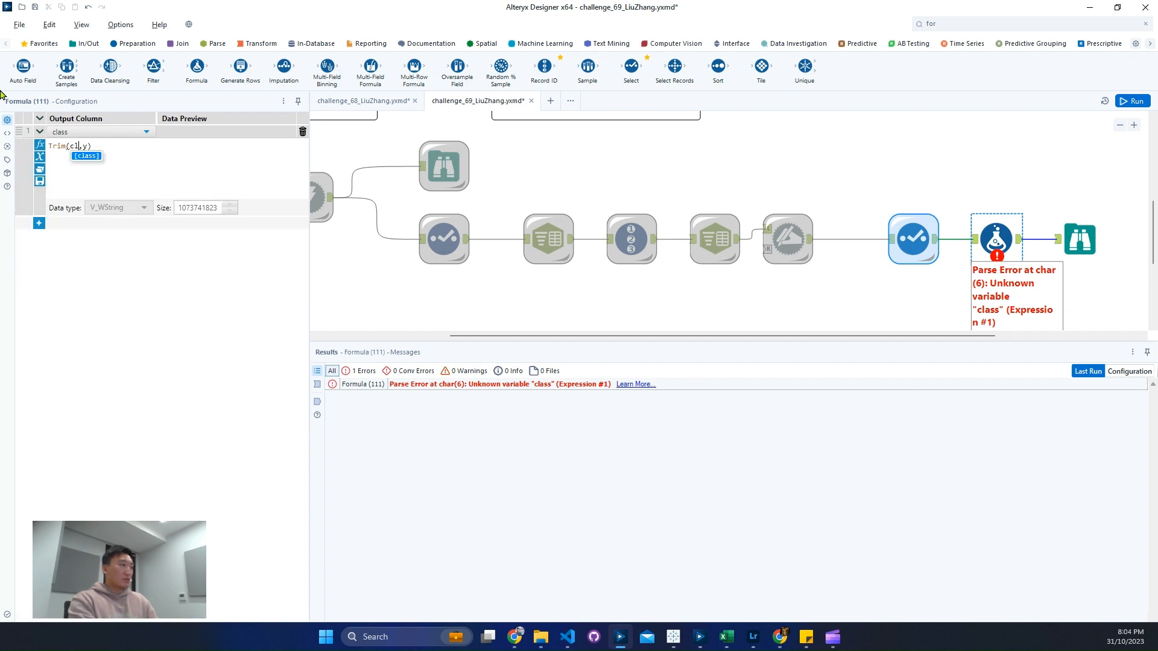
type("a")
key("Return")
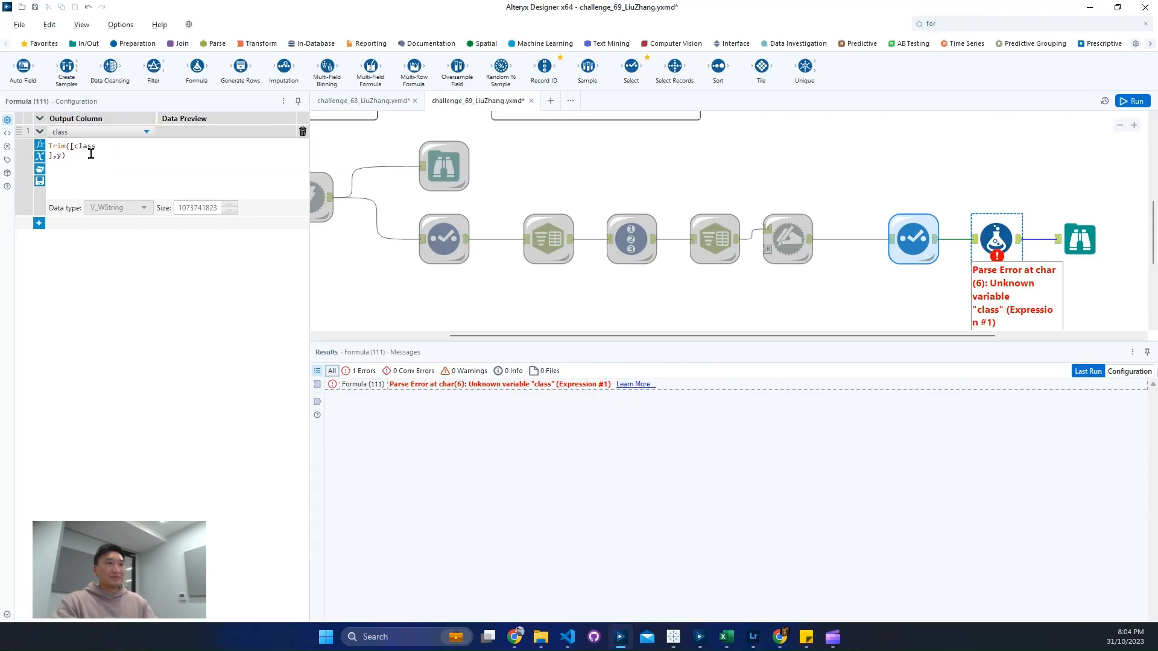
left_click(708, 248)
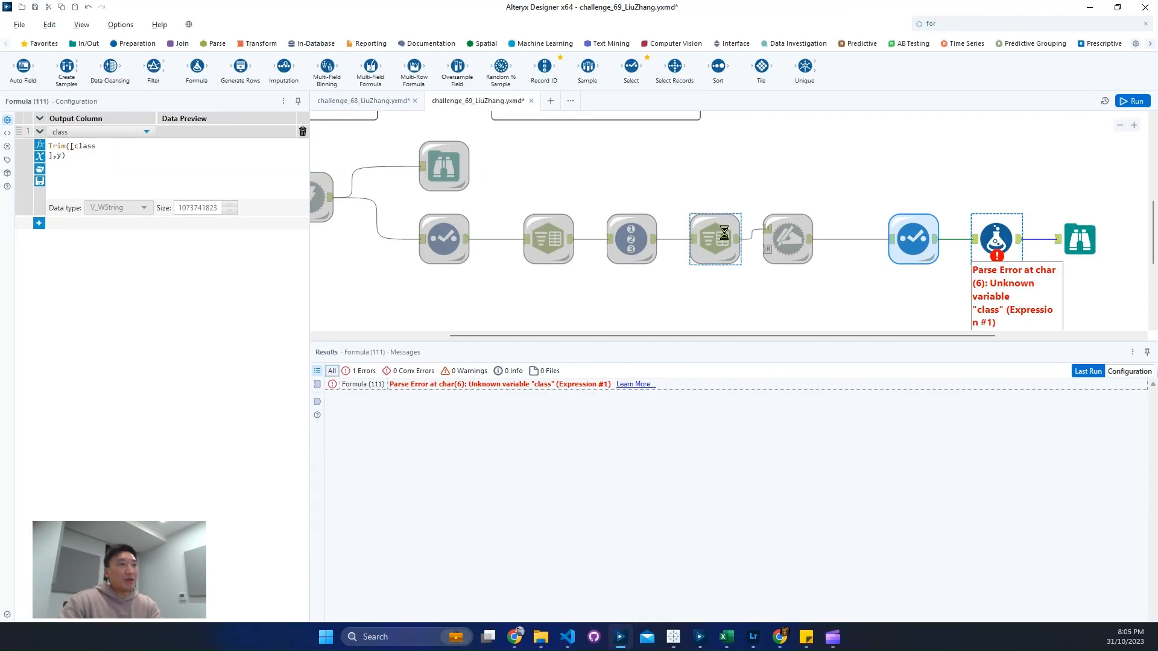
right_click(724, 233)
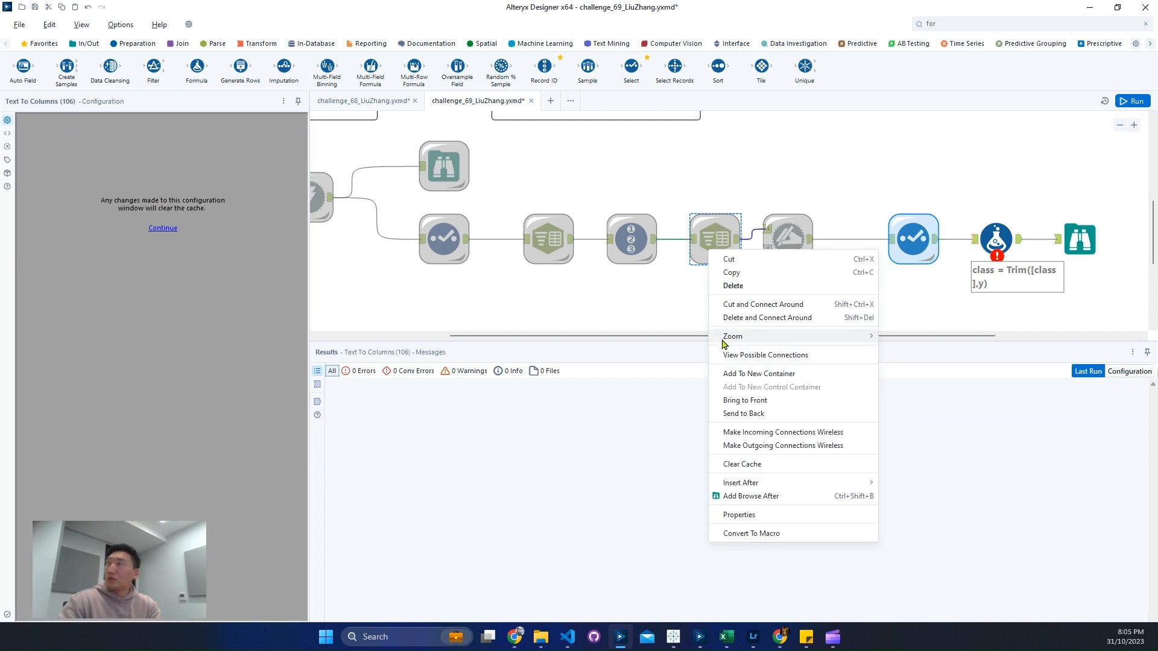
mouse_move(725, 344)
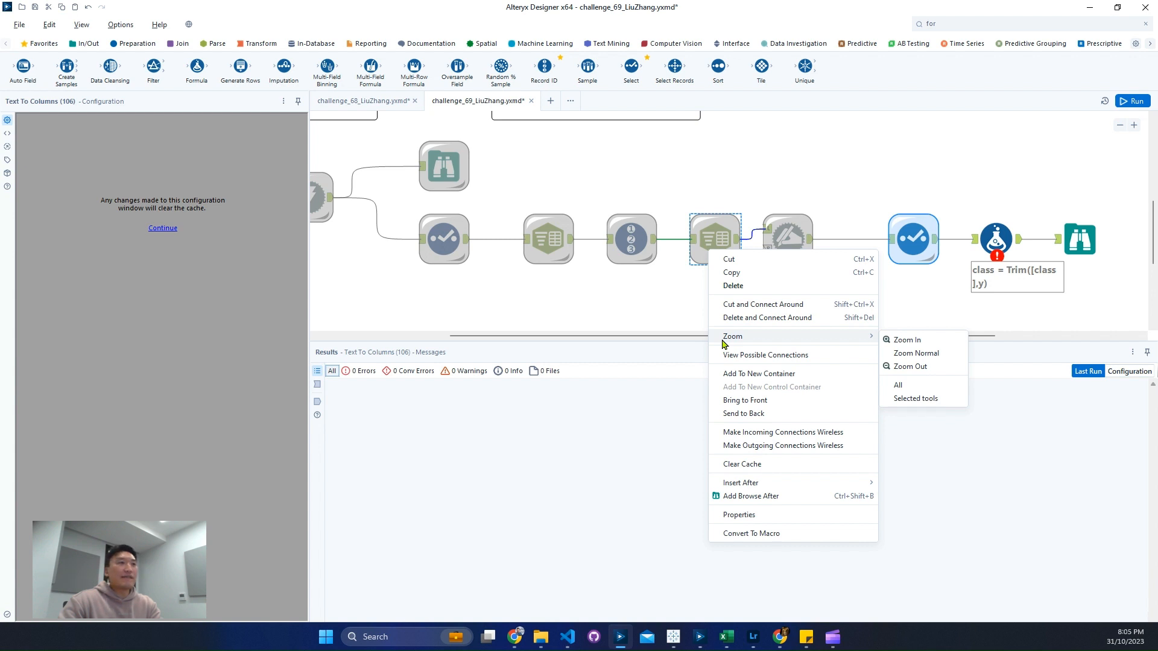
left_click(916, 244)
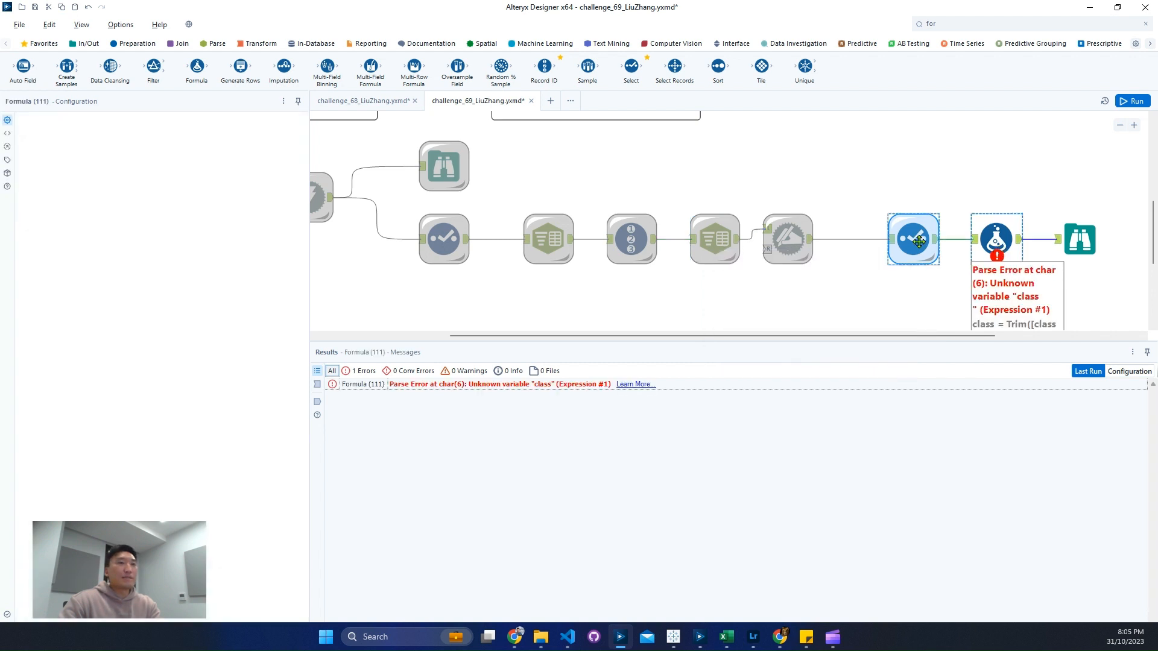
Step: Insert another Select tool between the cached Select tool and the Formula tool
left_click_drag(996, 242, 1021, 244)
left_click(995, 23)
type("sel")
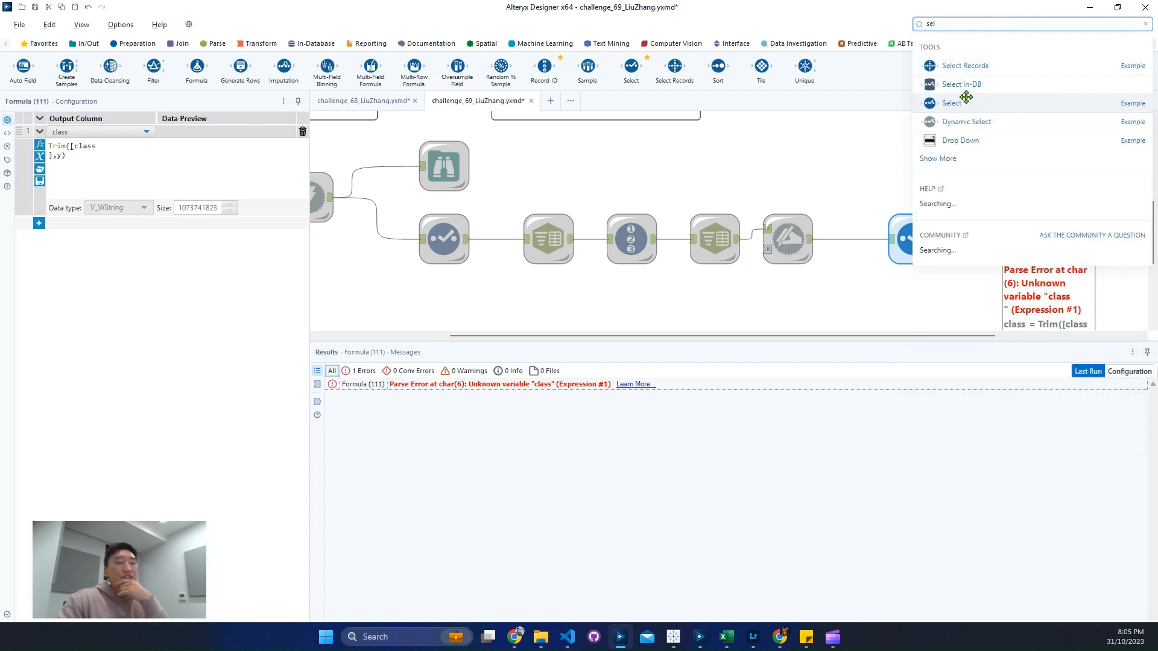
left_click_drag(950, 323, 987, 248)
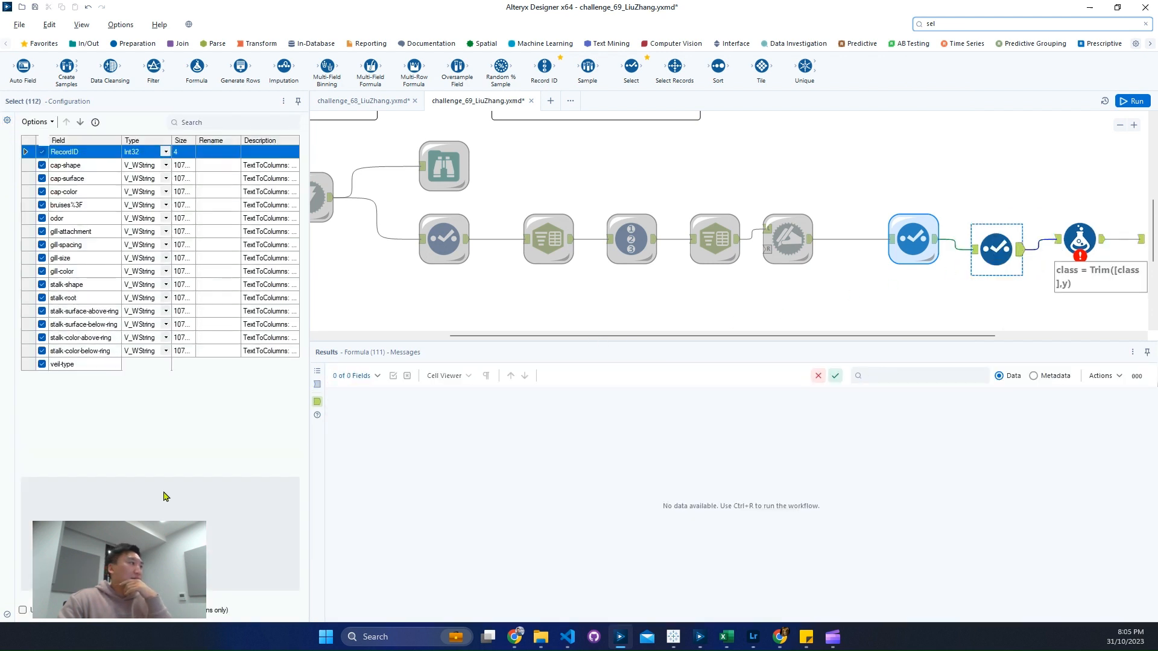
Step: Rename the class field as class in the newly inserted Select tool and run the workflow
left_click(215, 457)
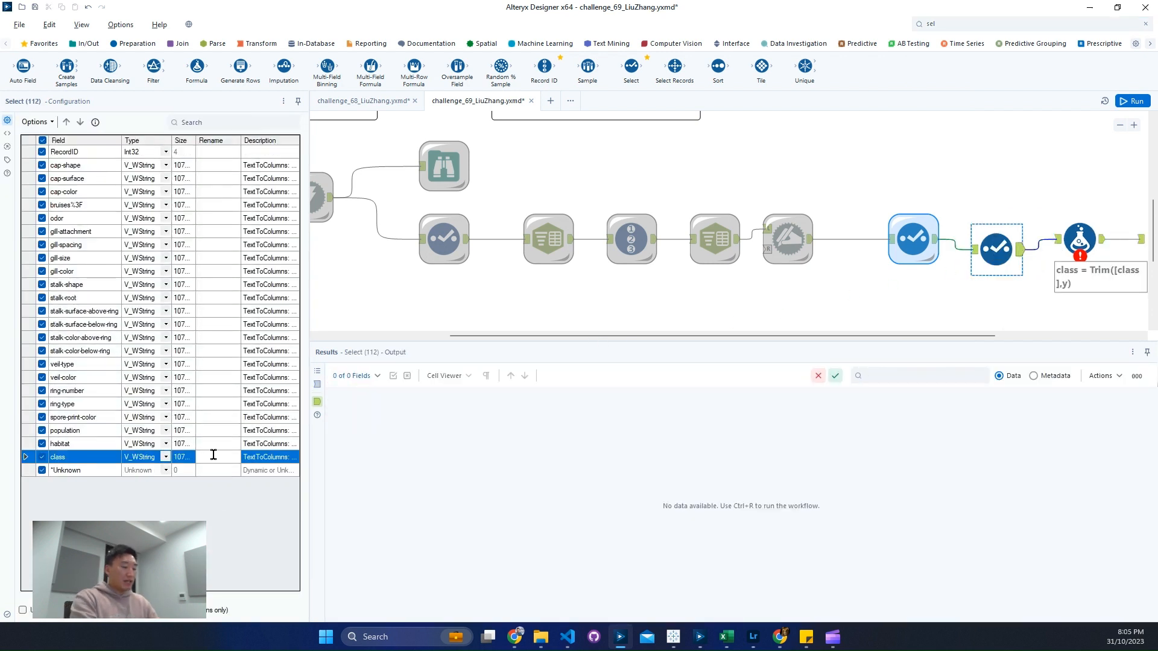
type("class")
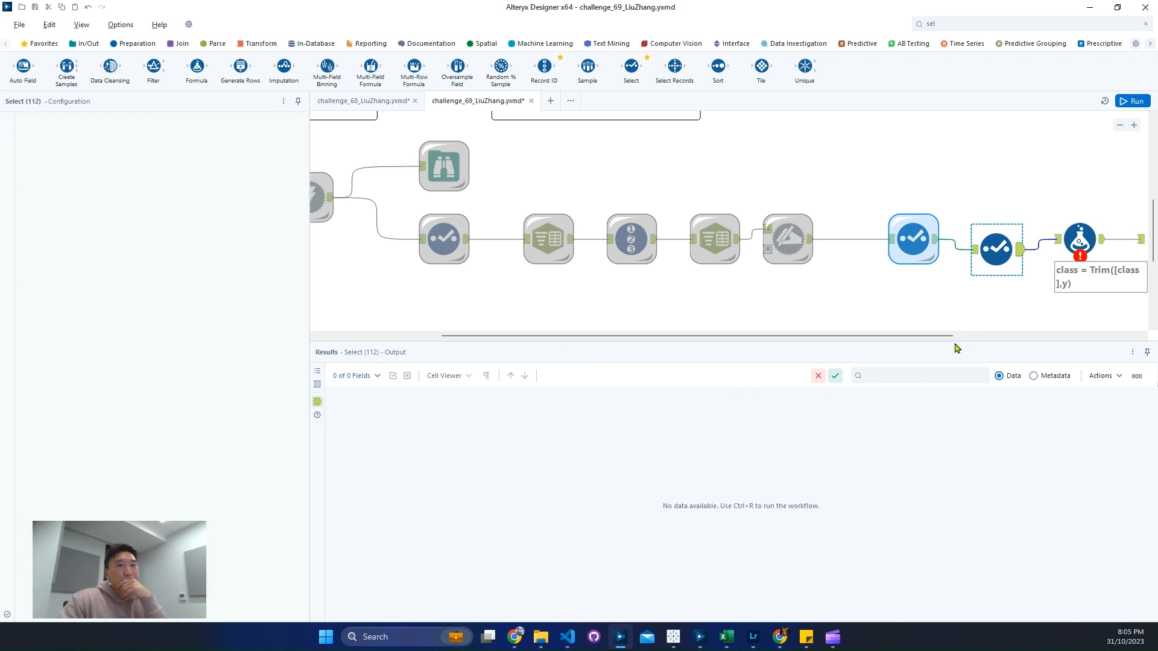
key("ctrl+r")
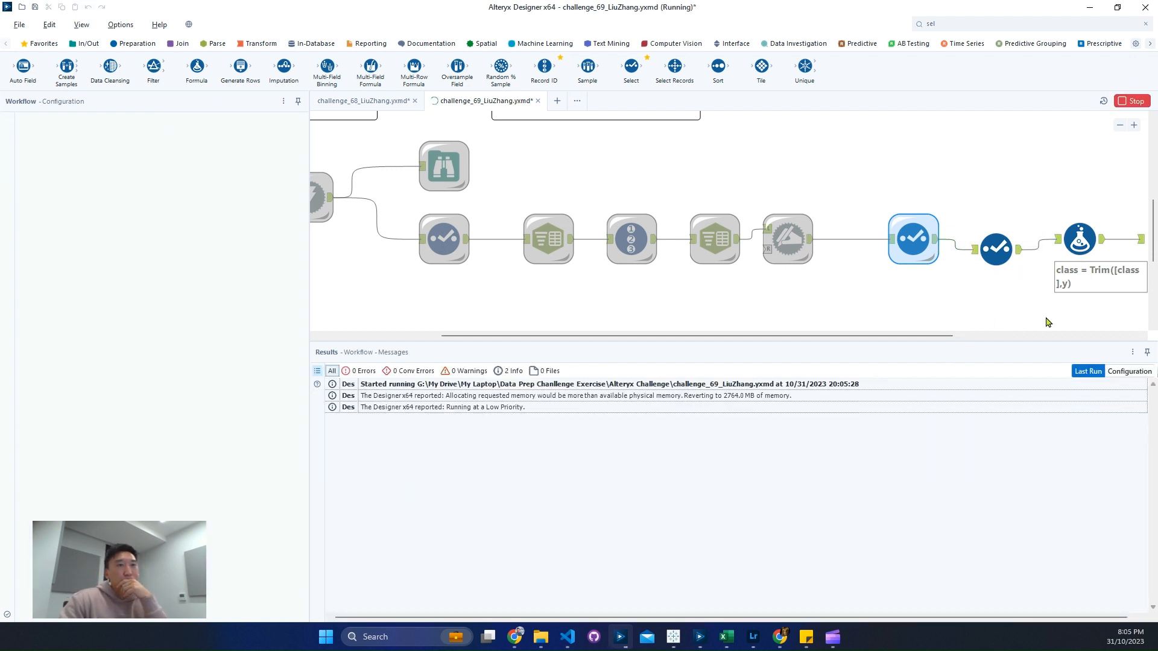
Step: Clear the Formula tool's output column and choose the renamed class field in its place
left_click(1079, 240)
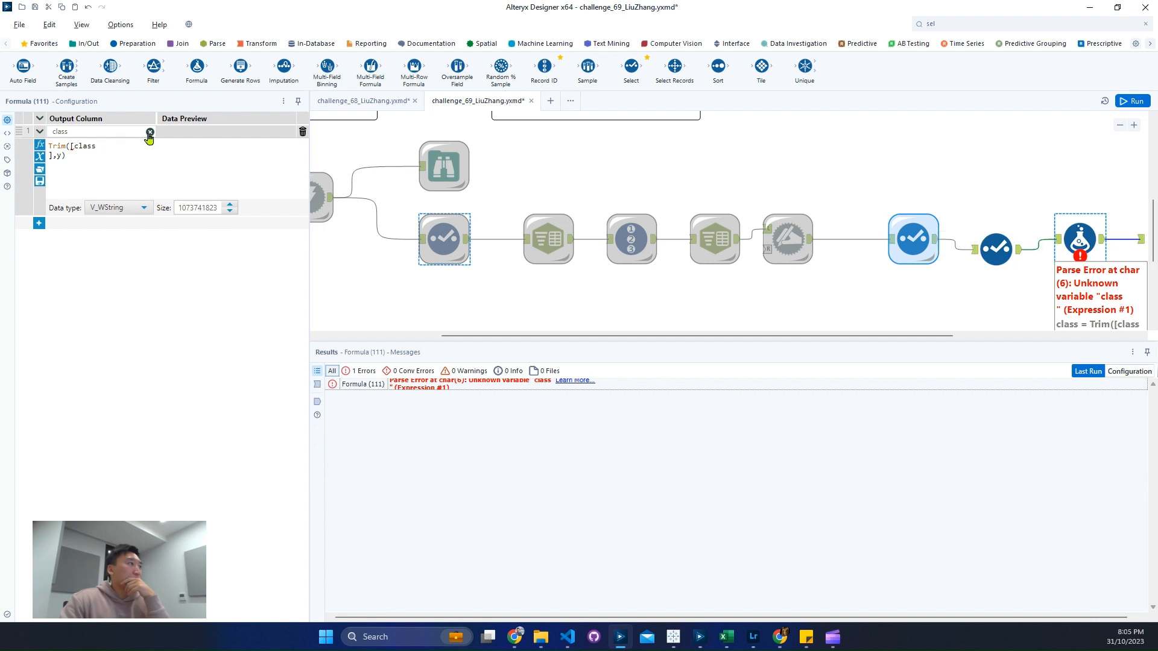
left_click(150, 132)
left_click(144, 132)
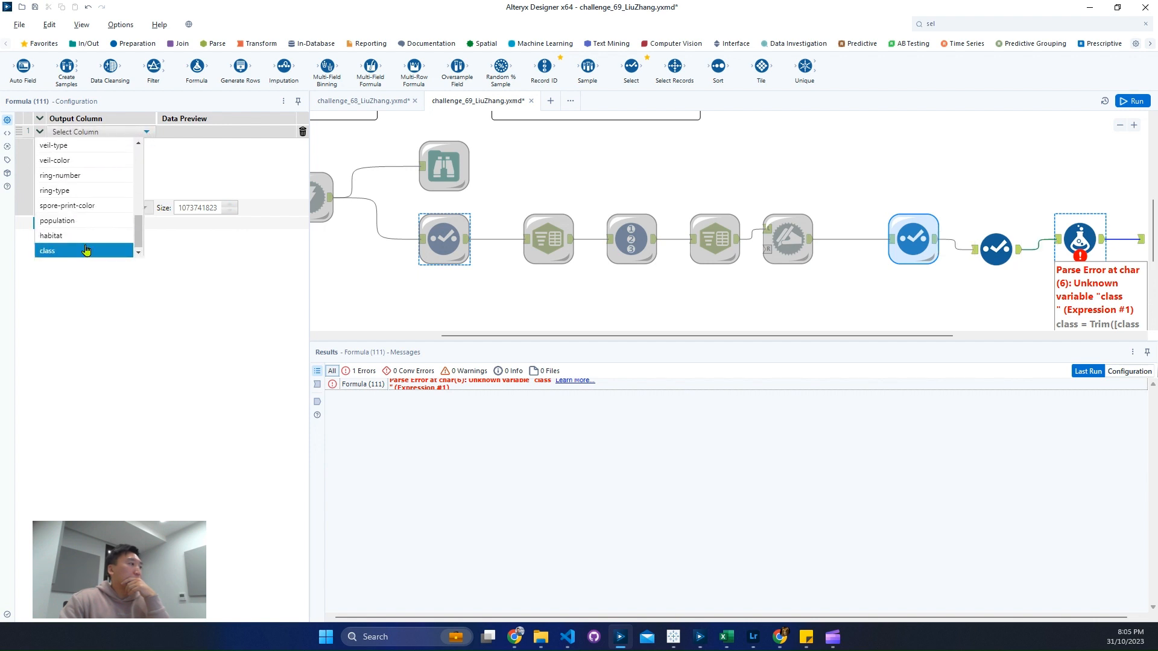
left_click(85, 250)
Step: Replace the Formula tool's expression with Trim([class],' '), using the autocomplete suggestions for the function and the field
key("ctrl+a")
type("y")
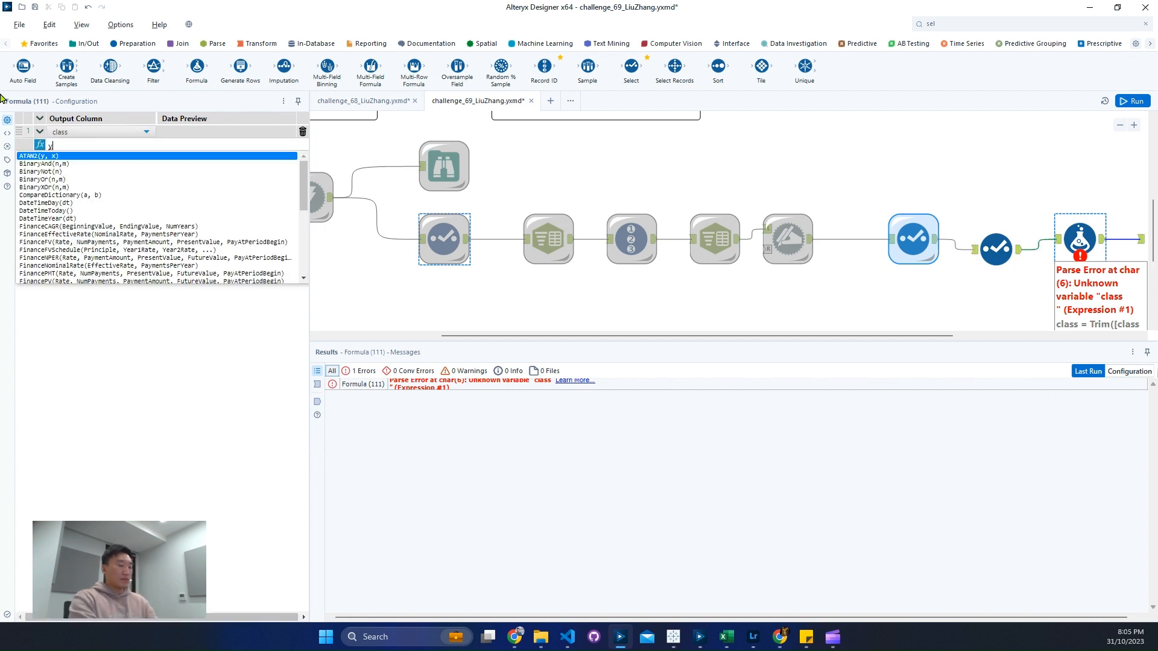
key("BackSpace")
type("trim")
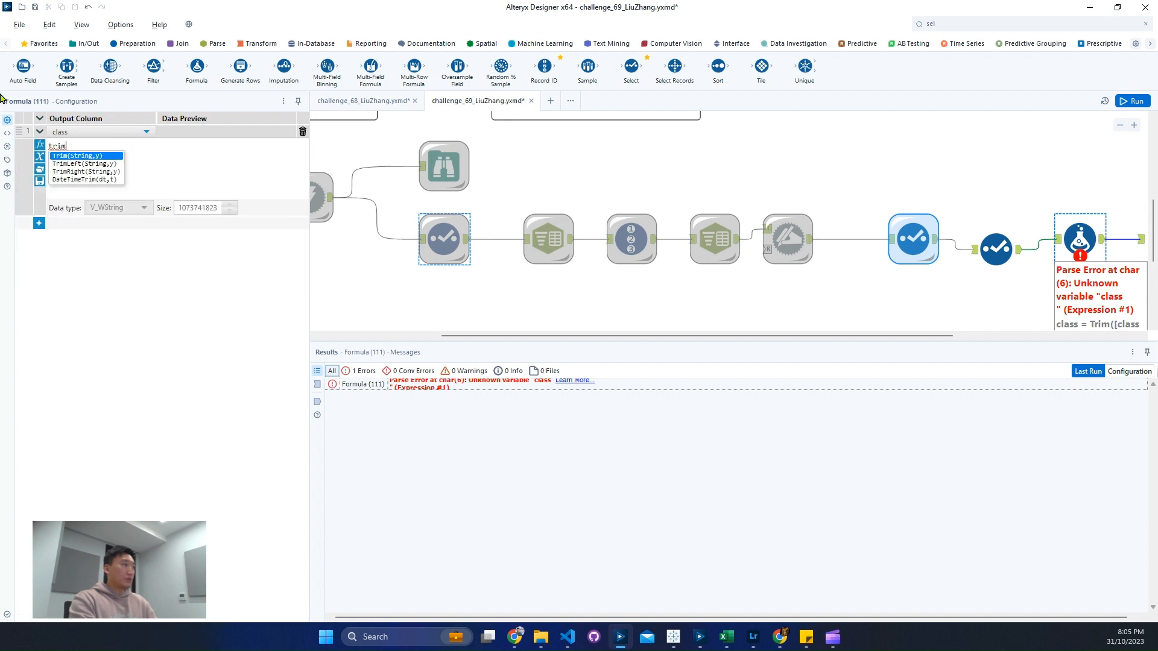
key("Return")
type("cla,y)")
key("Return")
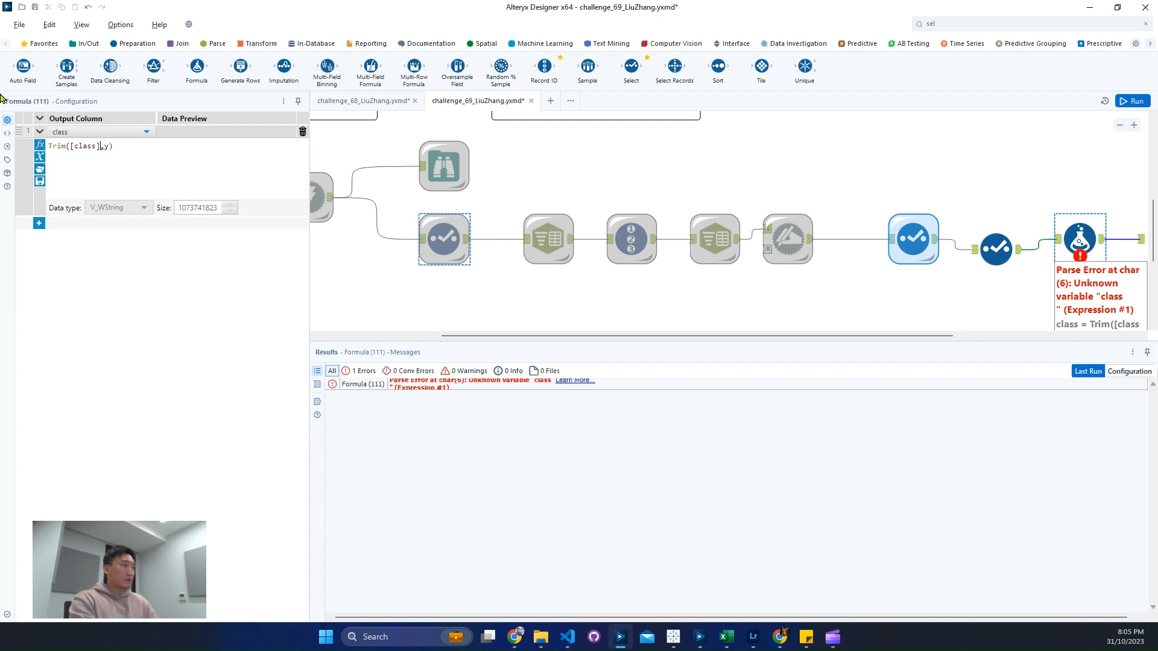
key("Right")
key("Right")
key("BackSpace")
key("BackSpace")
type("' '")
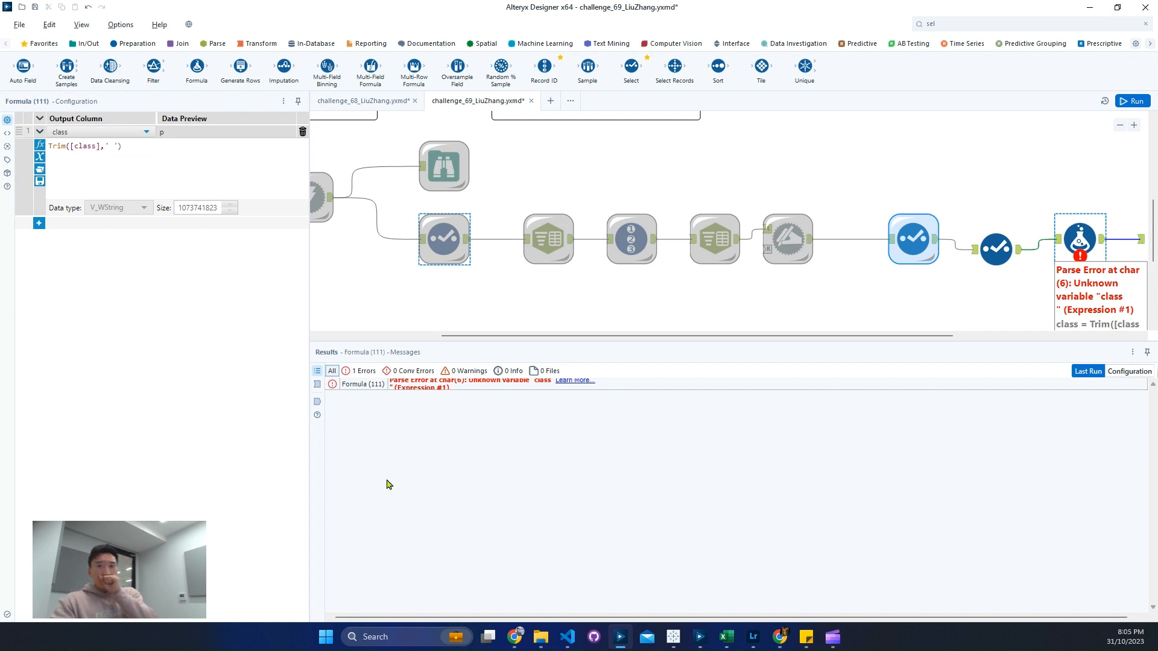
Step: Run the workflow to show the Formula tool's output, and line up the newly inserted Select tool with its neighbours
key("ctrl+s")
key("ctrl+r")
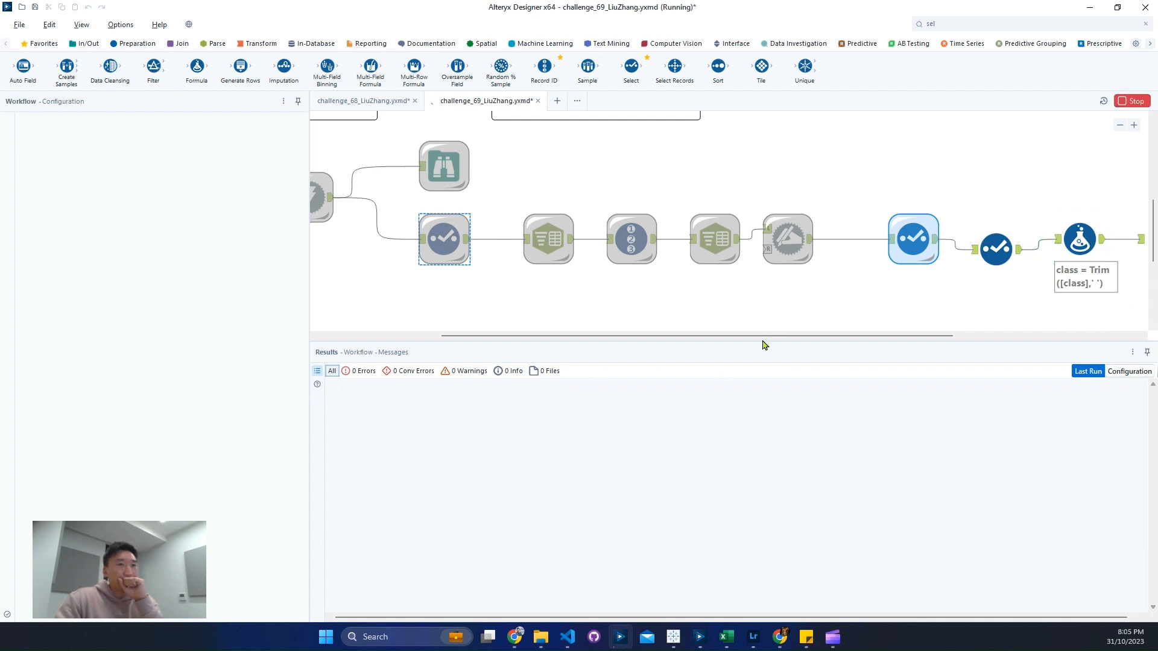
left_click(1095, 253)
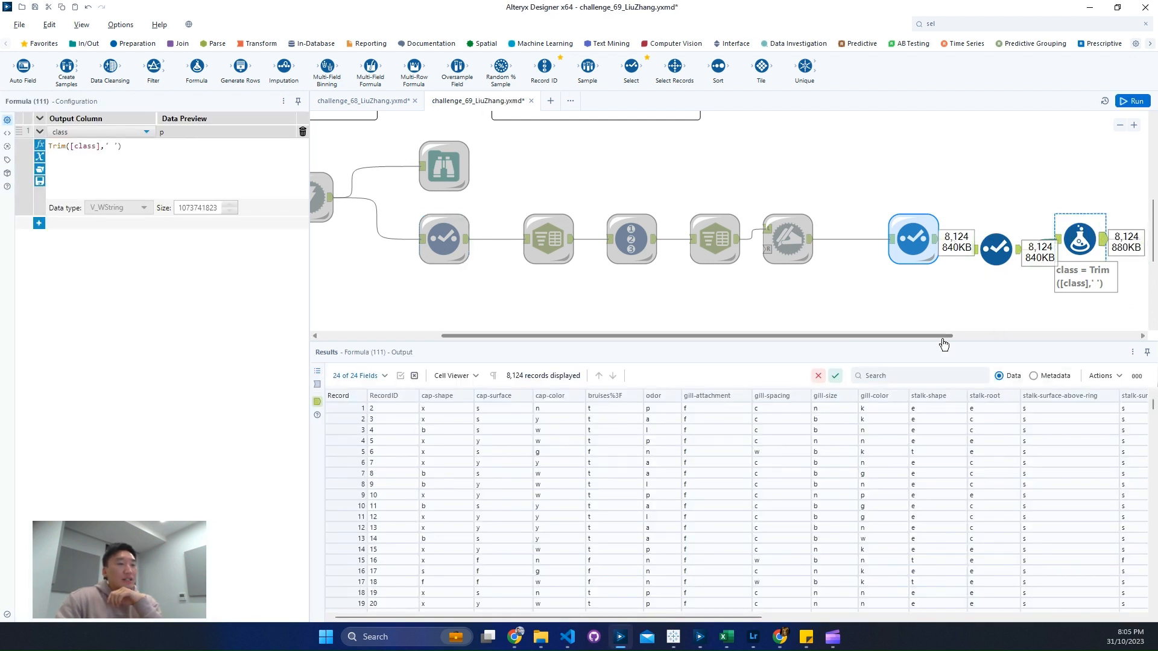
left_click_drag(943, 336, 1128, 336)
left_click_drag(690, 246, 698, 232)
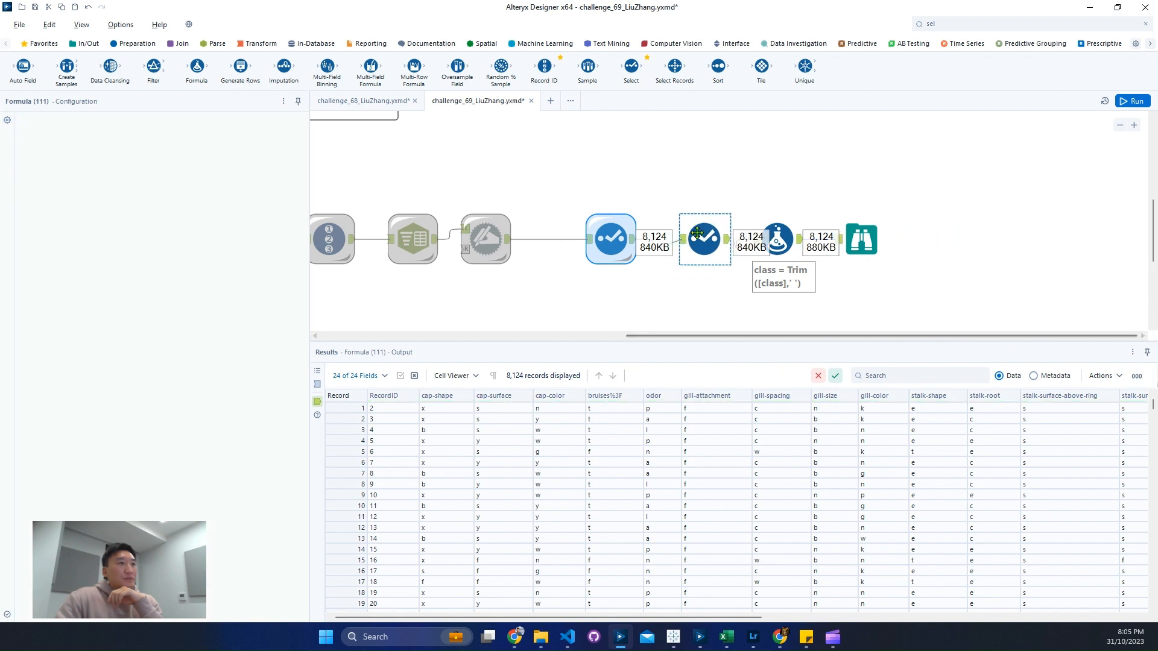
Step: Examine the cached Select tool's output records and the chain of parsing tools that feeds it
left_click(613, 242)
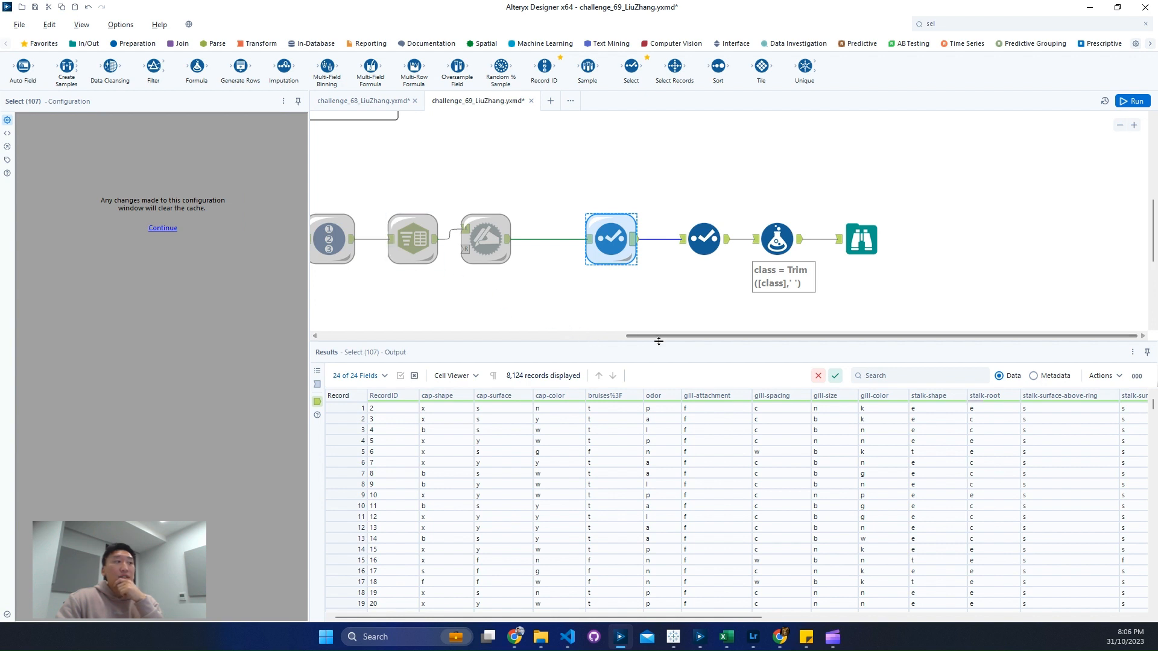
left_click_drag(663, 336, 499, 391)
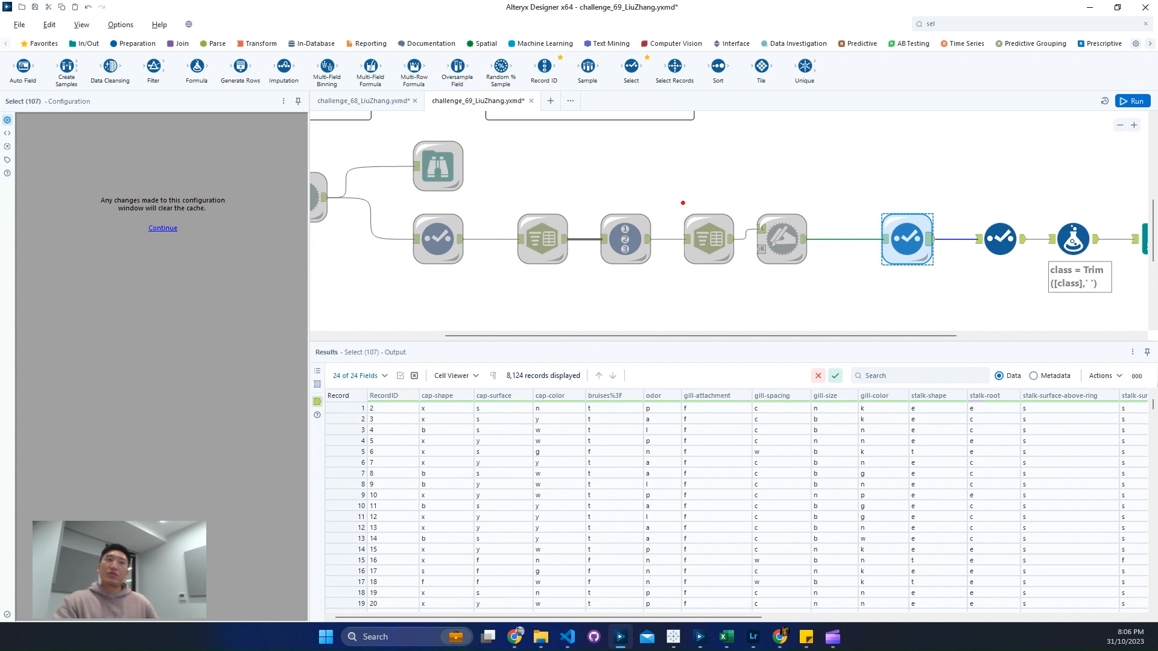
mouse_move(509, 194)
left_mouse_down()
mouse_move(776, 284)
mouse_move(586, 284)
left_mouse_up()
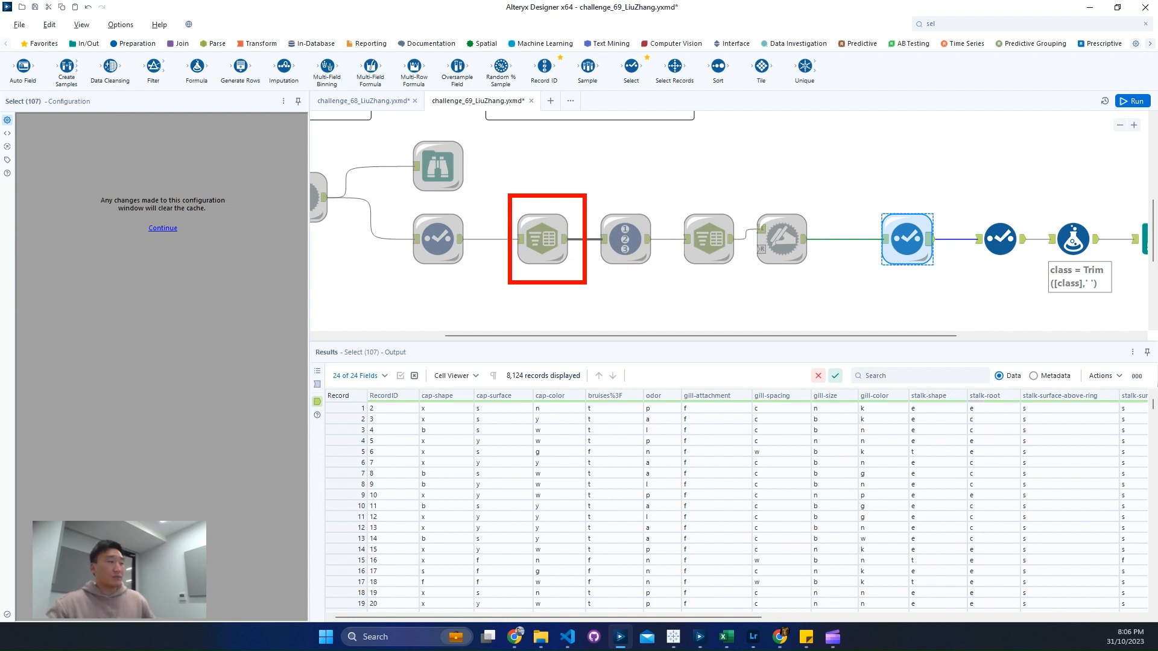
key("Escape")
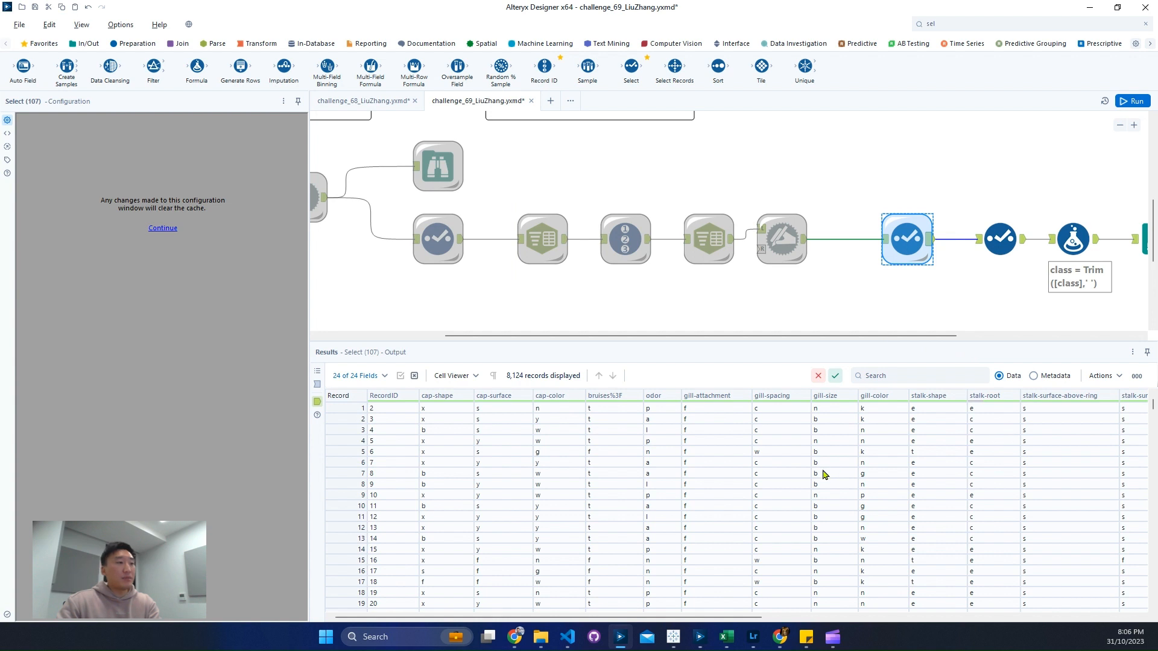
scroll(825, 475, "down", 9)
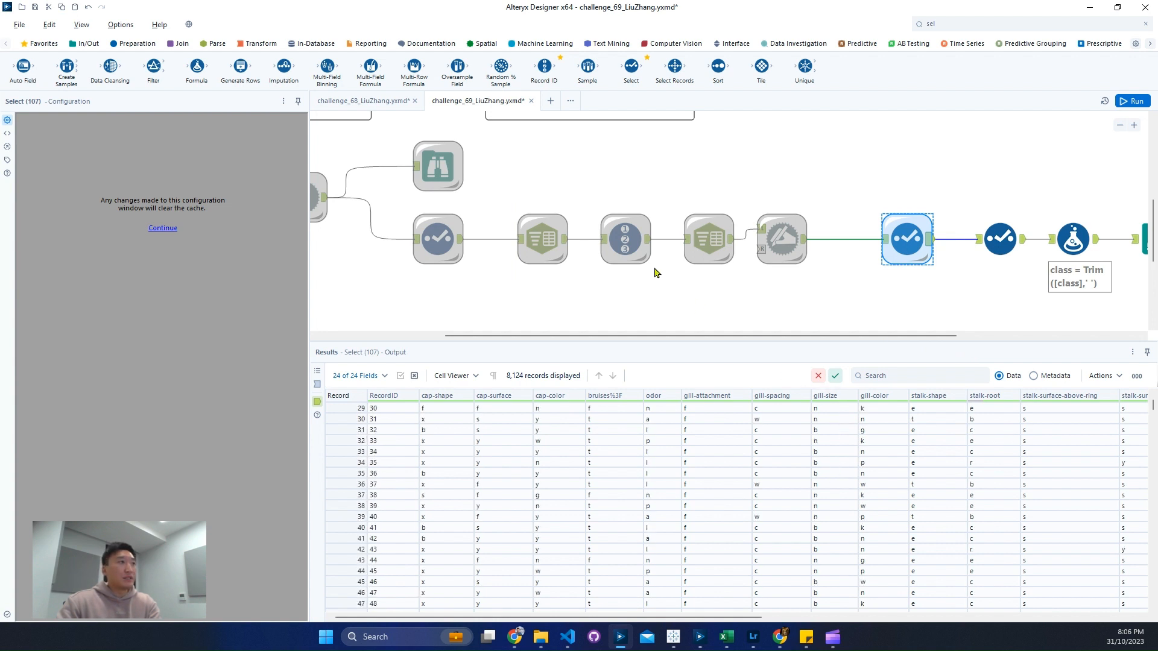